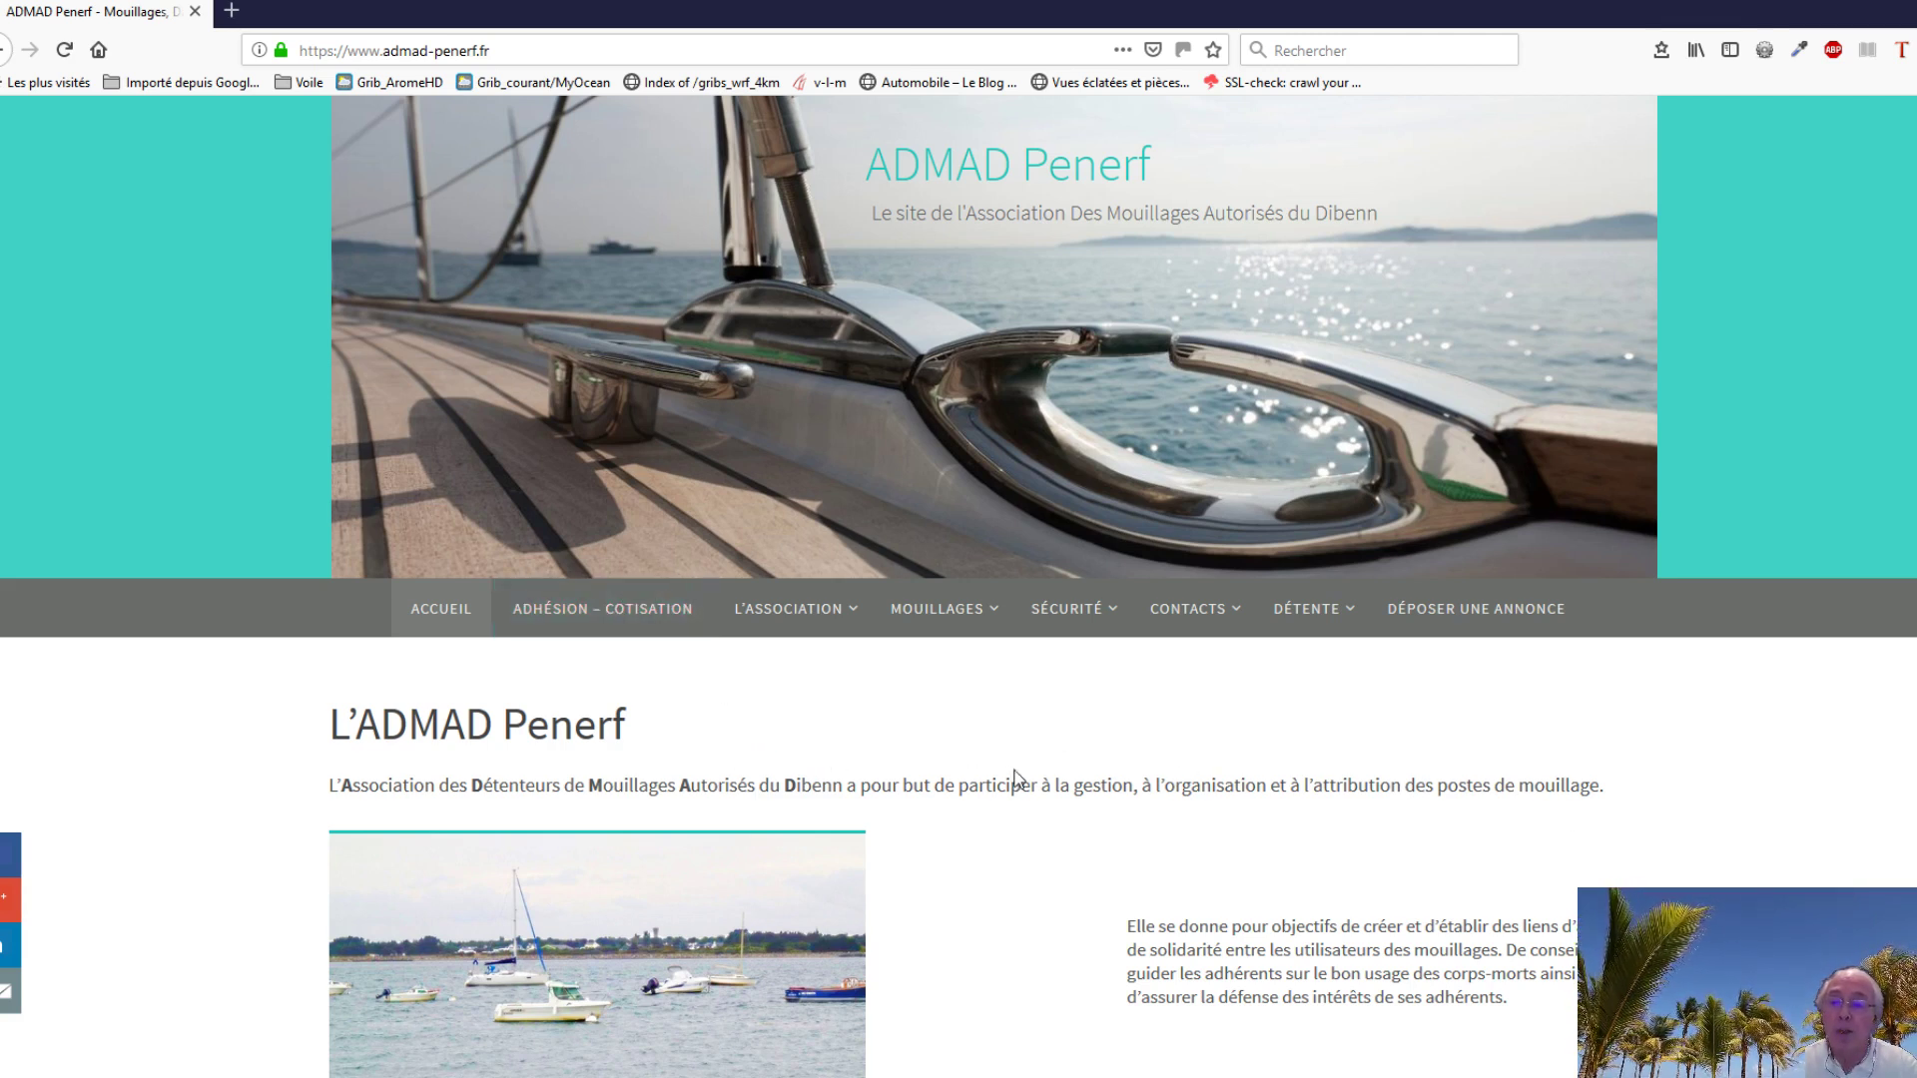
Step: Go to the ADHÉSION – COTISATION page and launch the Adhérer online membership form in a new tab
click(637, 619)
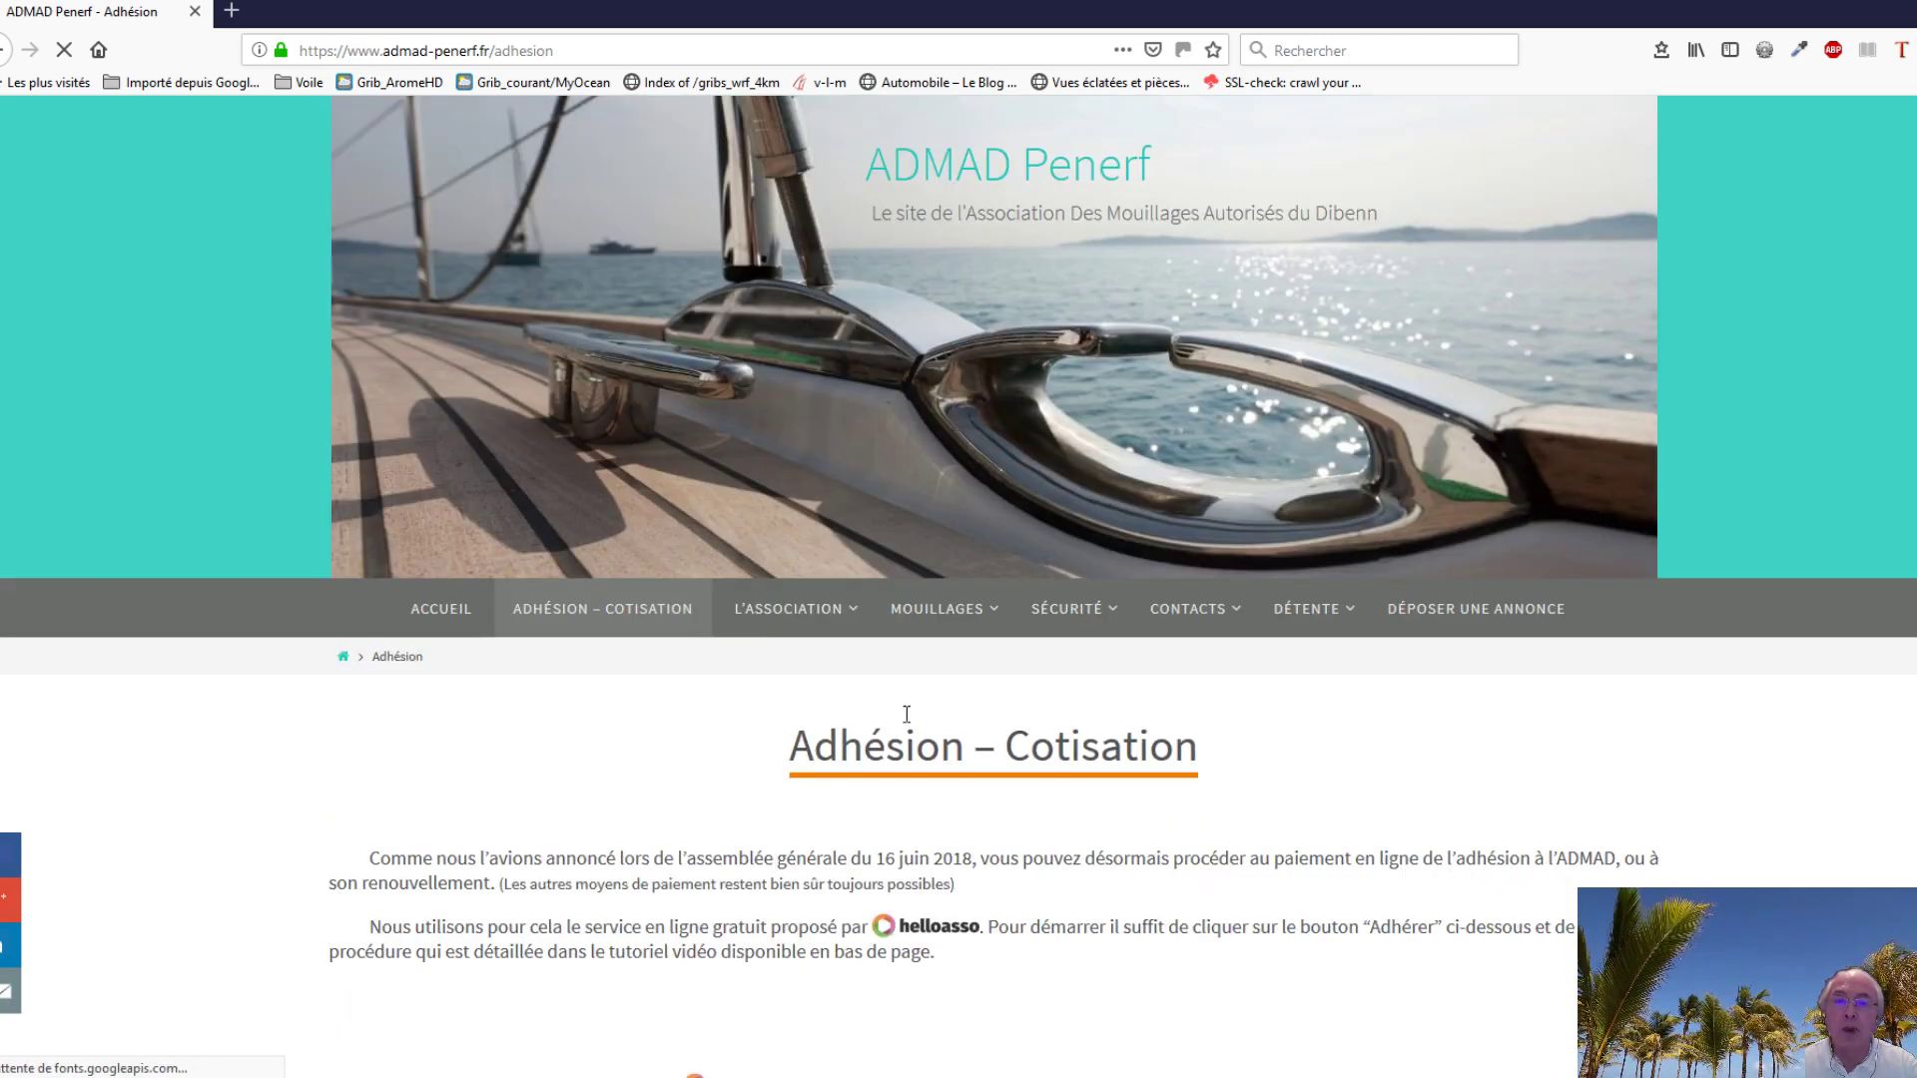
scroll(655, 751, down, 1)
scroll(659, 759, down, 2)
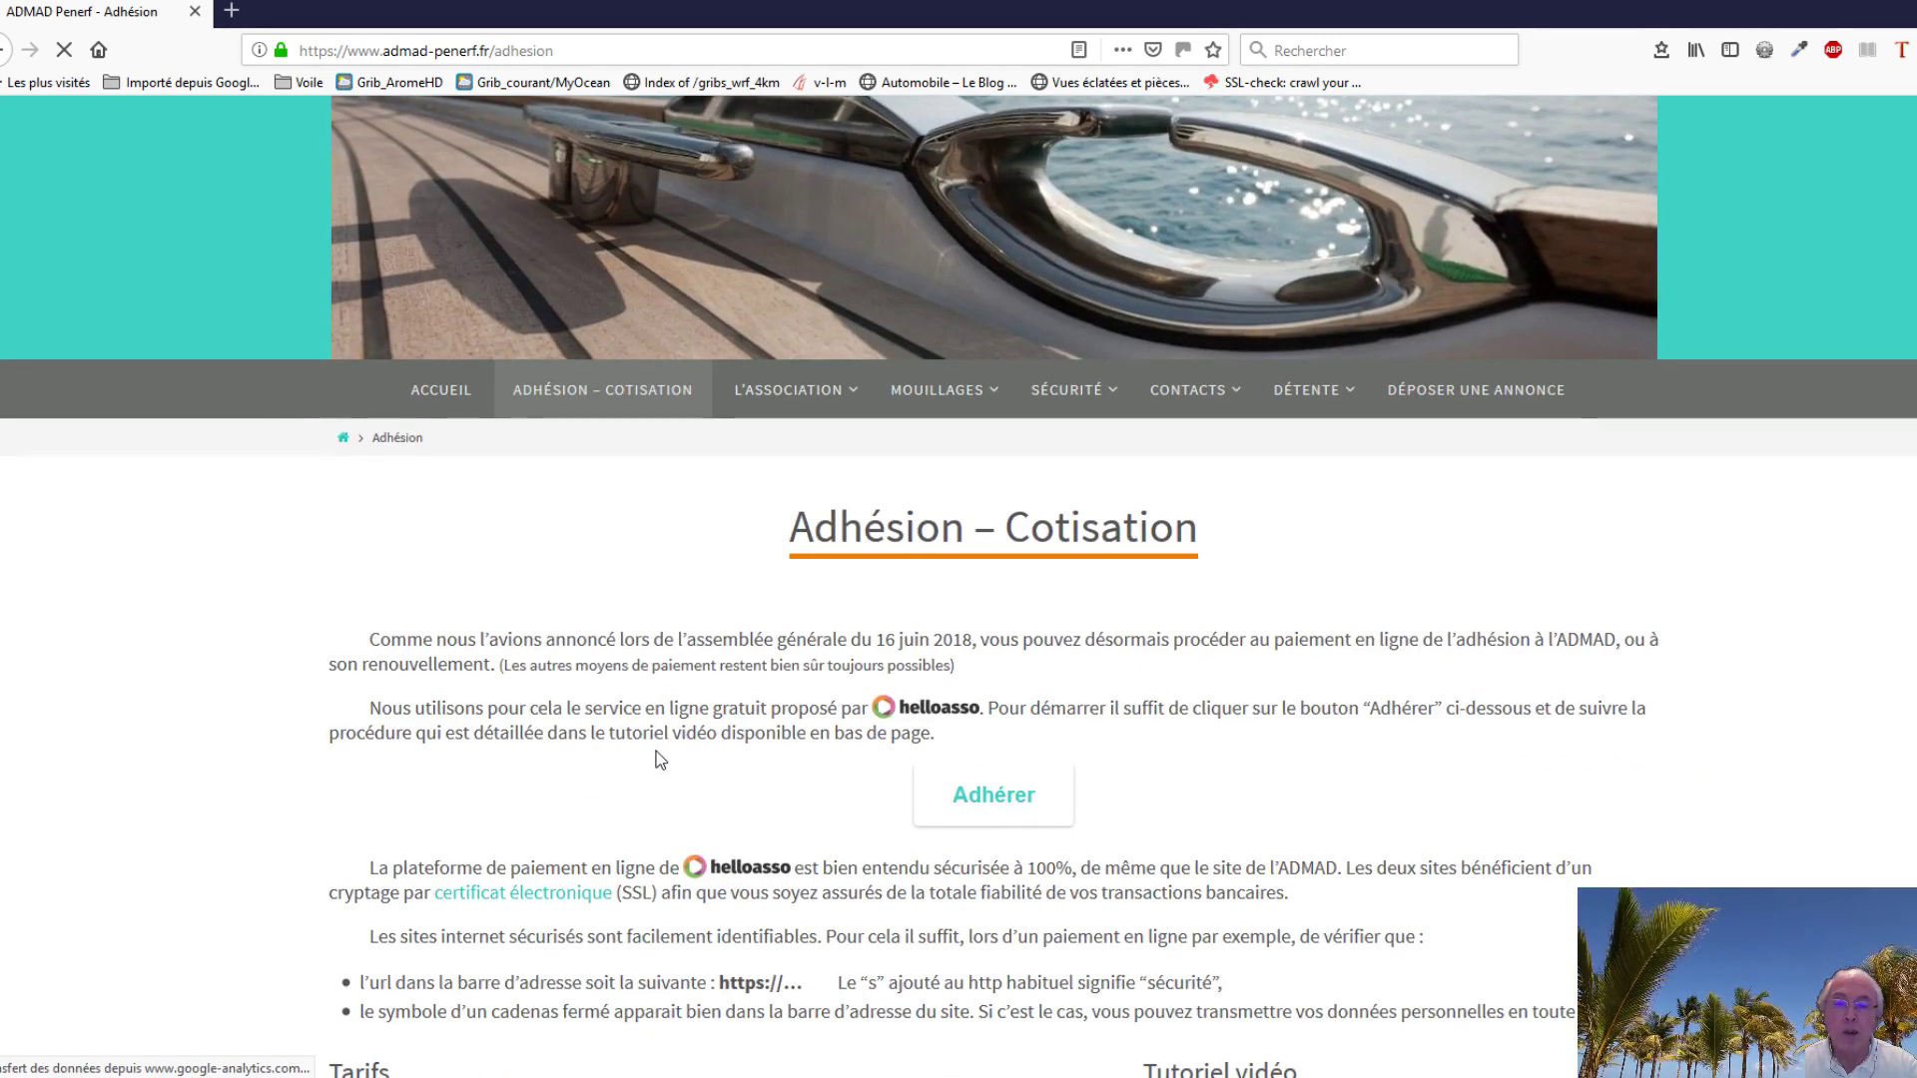
scroll(619, 762, down, 2)
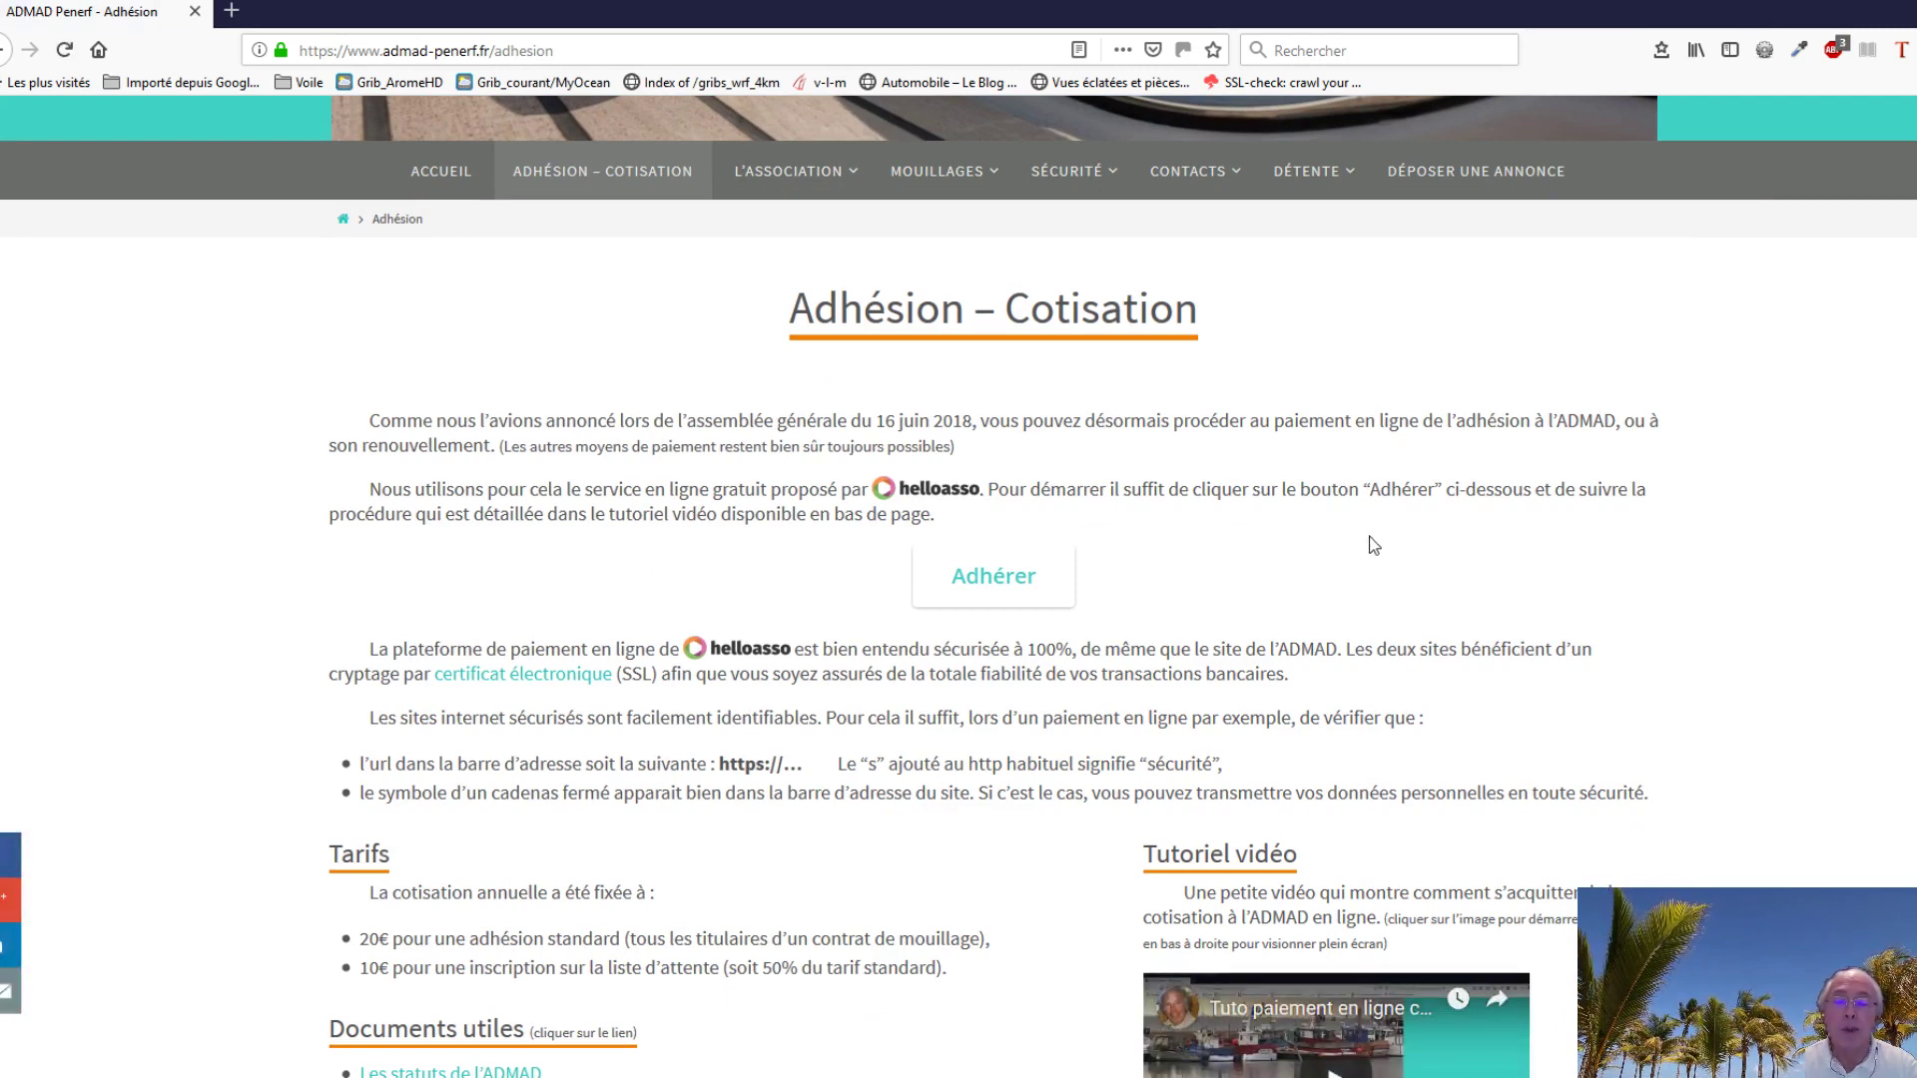
click(998, 590)
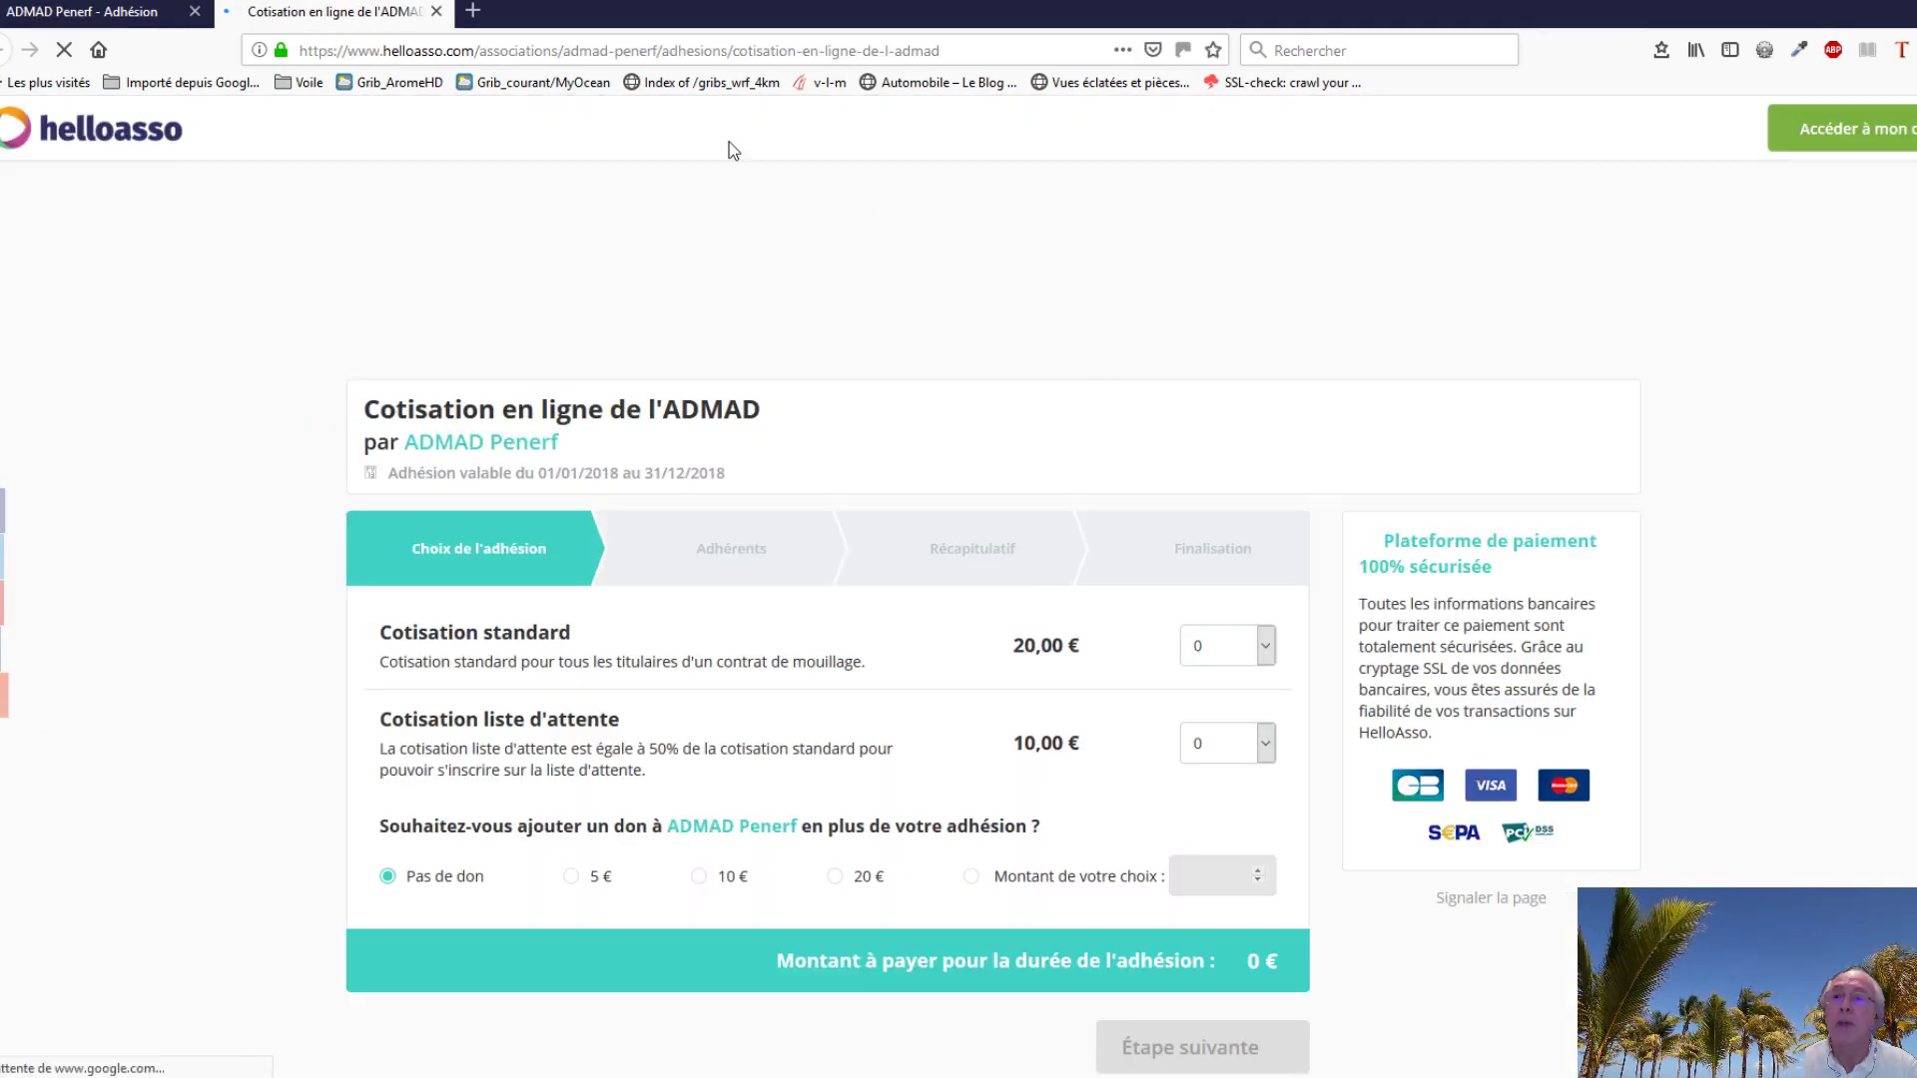
Step: Order one Cotisation standard at 20,00 € with no donation, then continue to the Adhérents step
drag(478, 50, 344, 57)
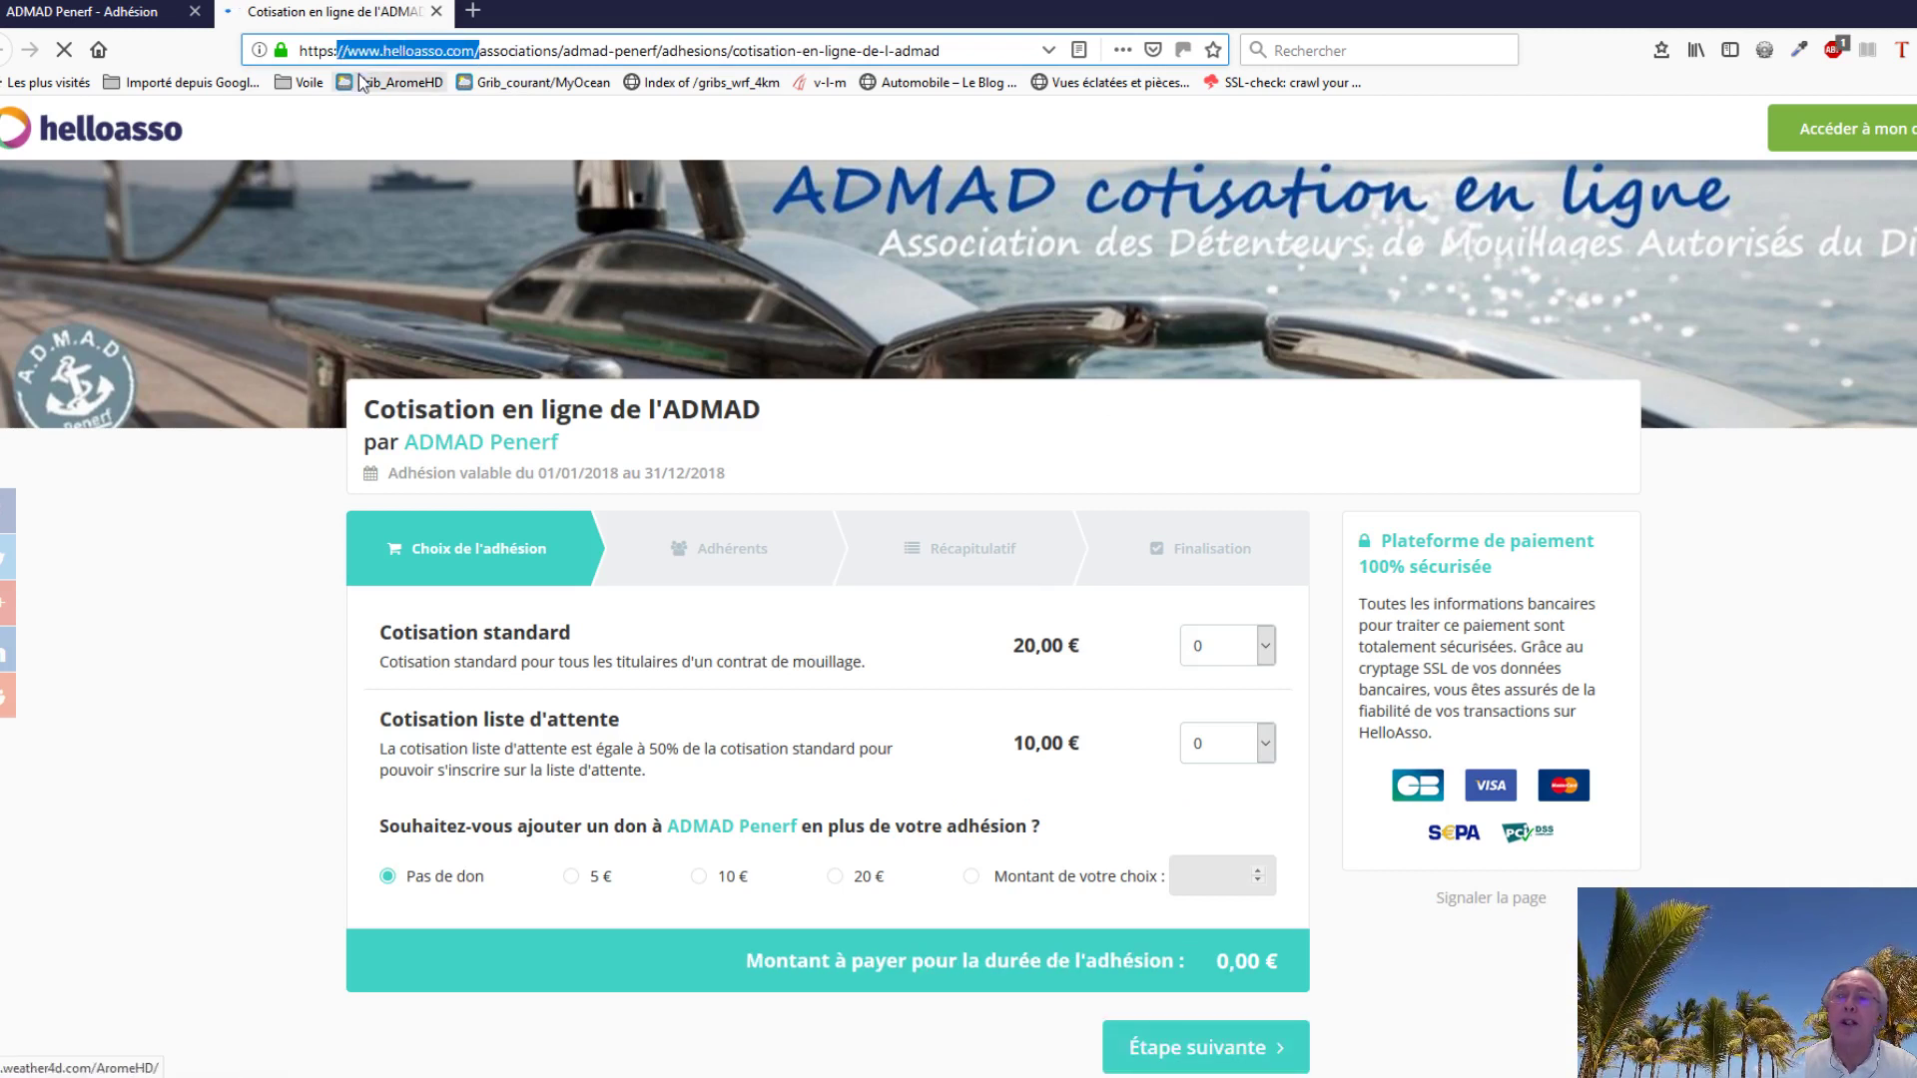
click(876, 656)
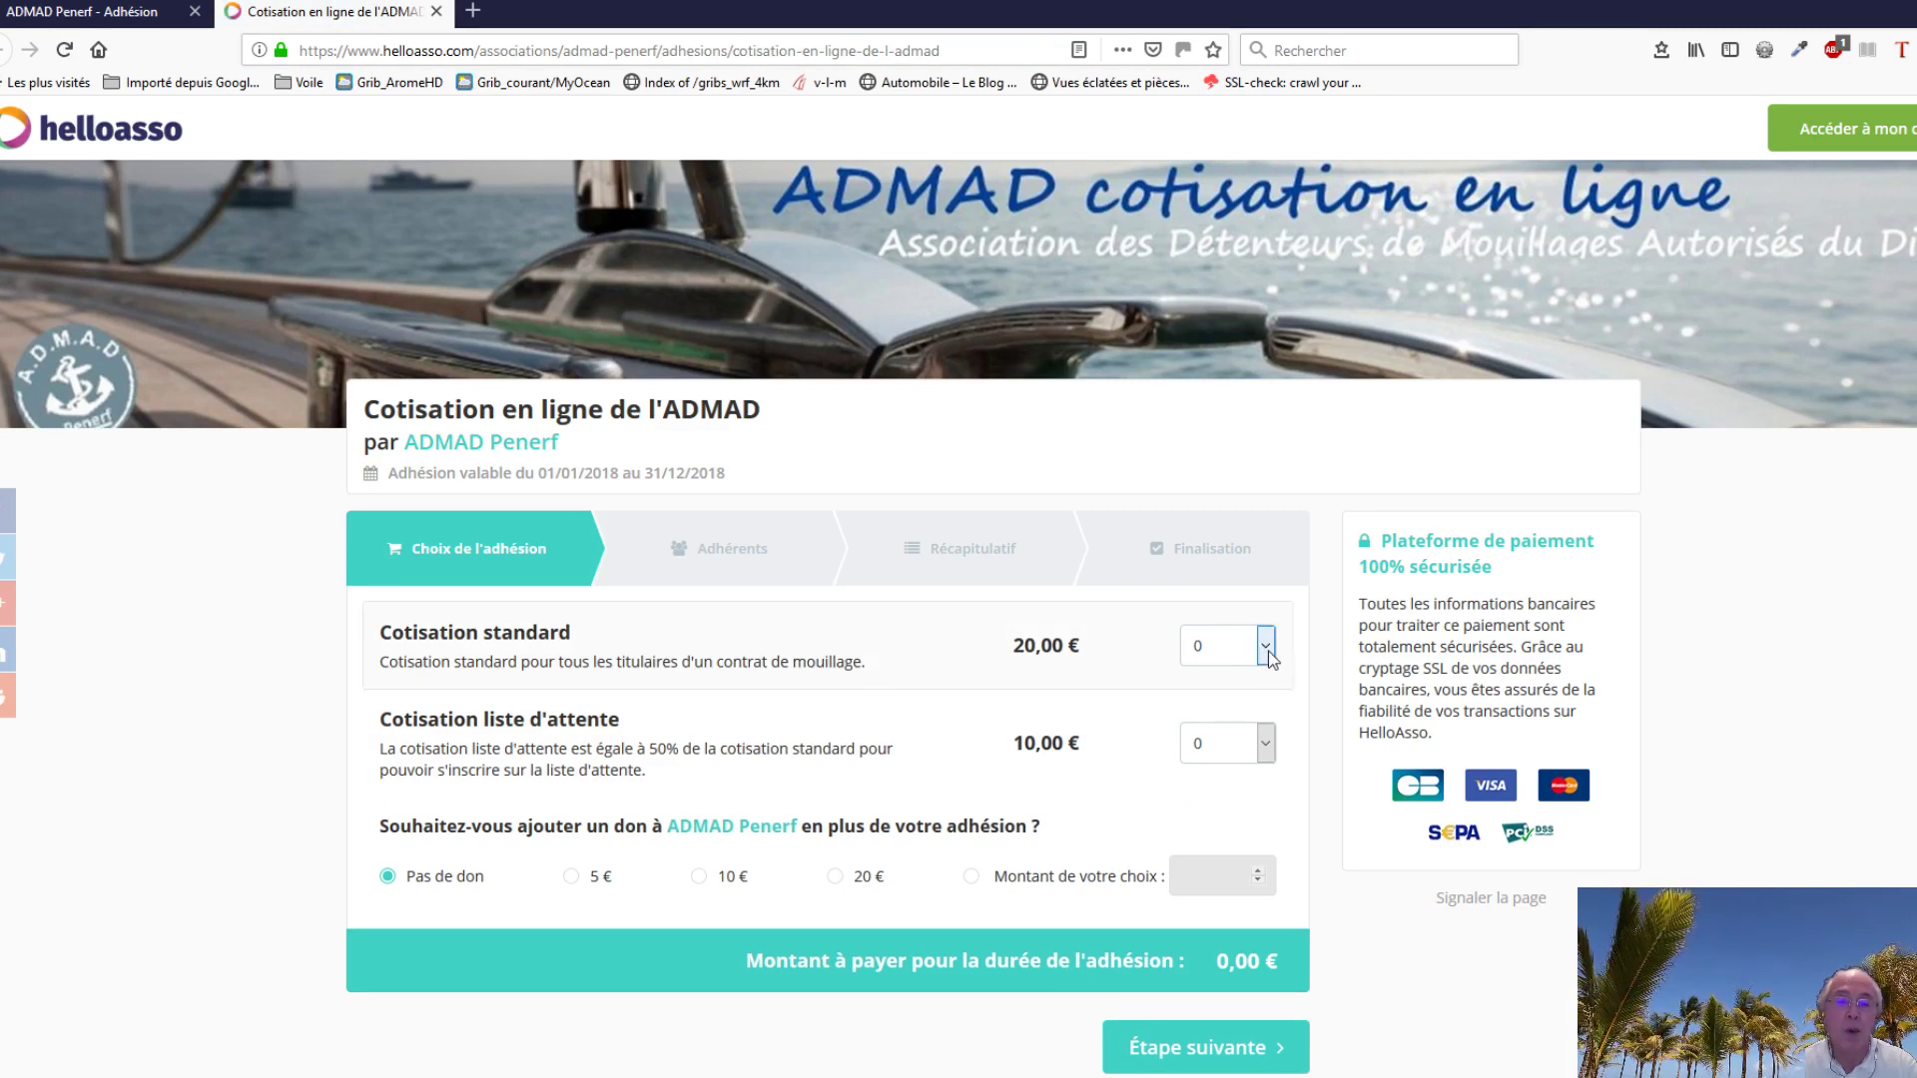
click(1267, 647)
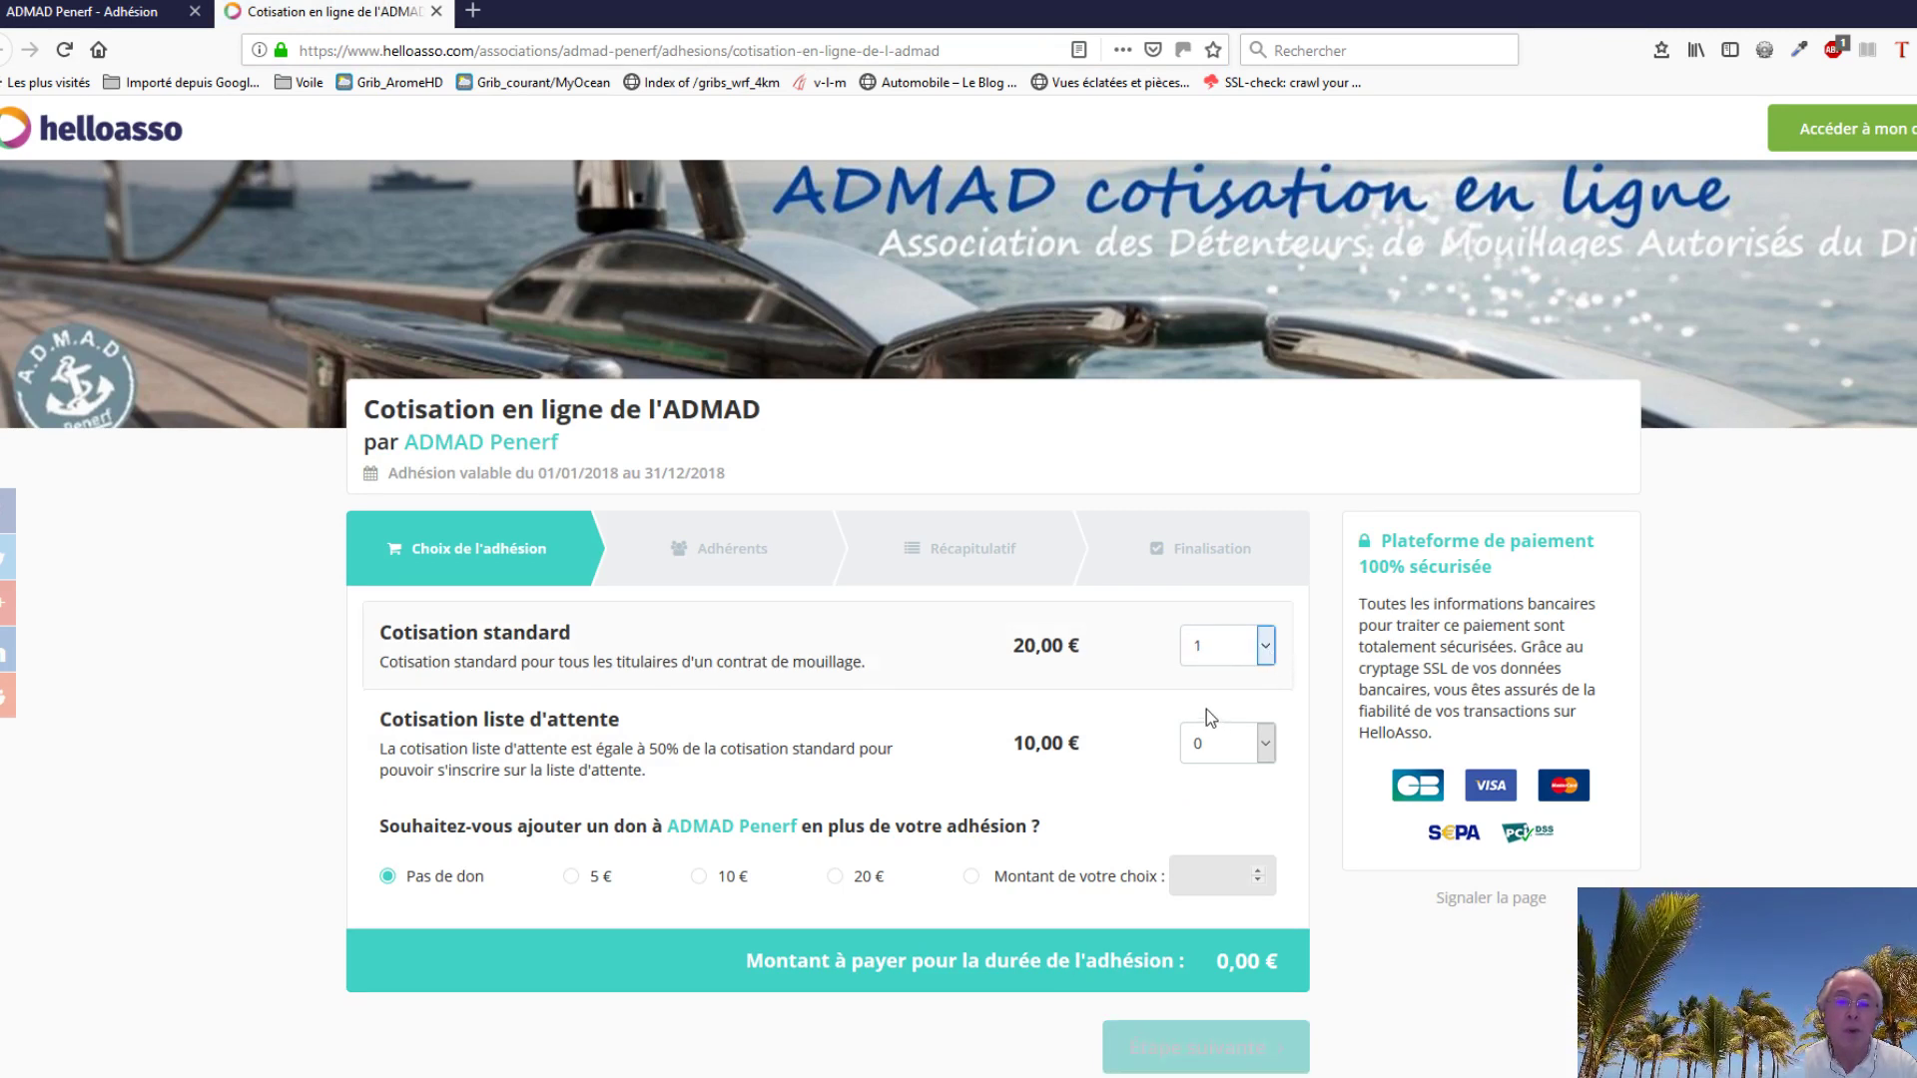
click(1207, 709)
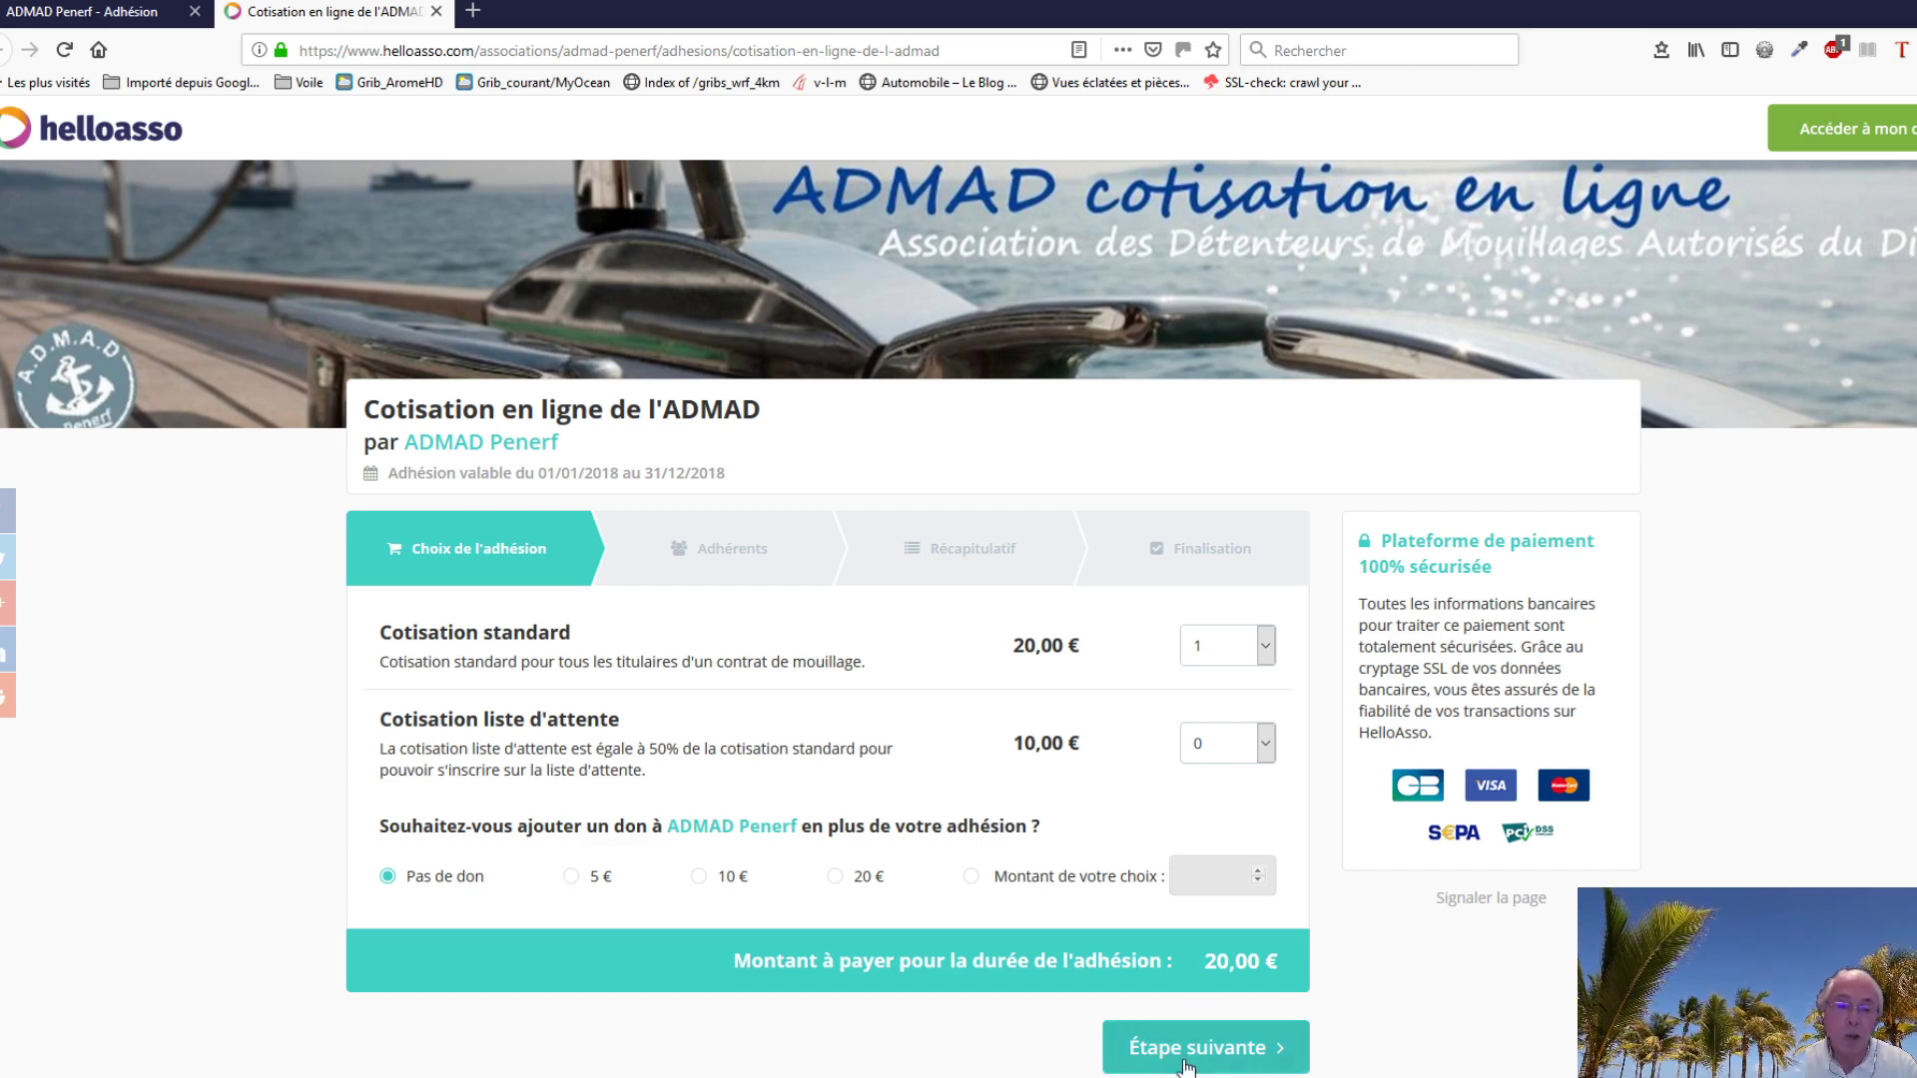
click(1239, 1055)
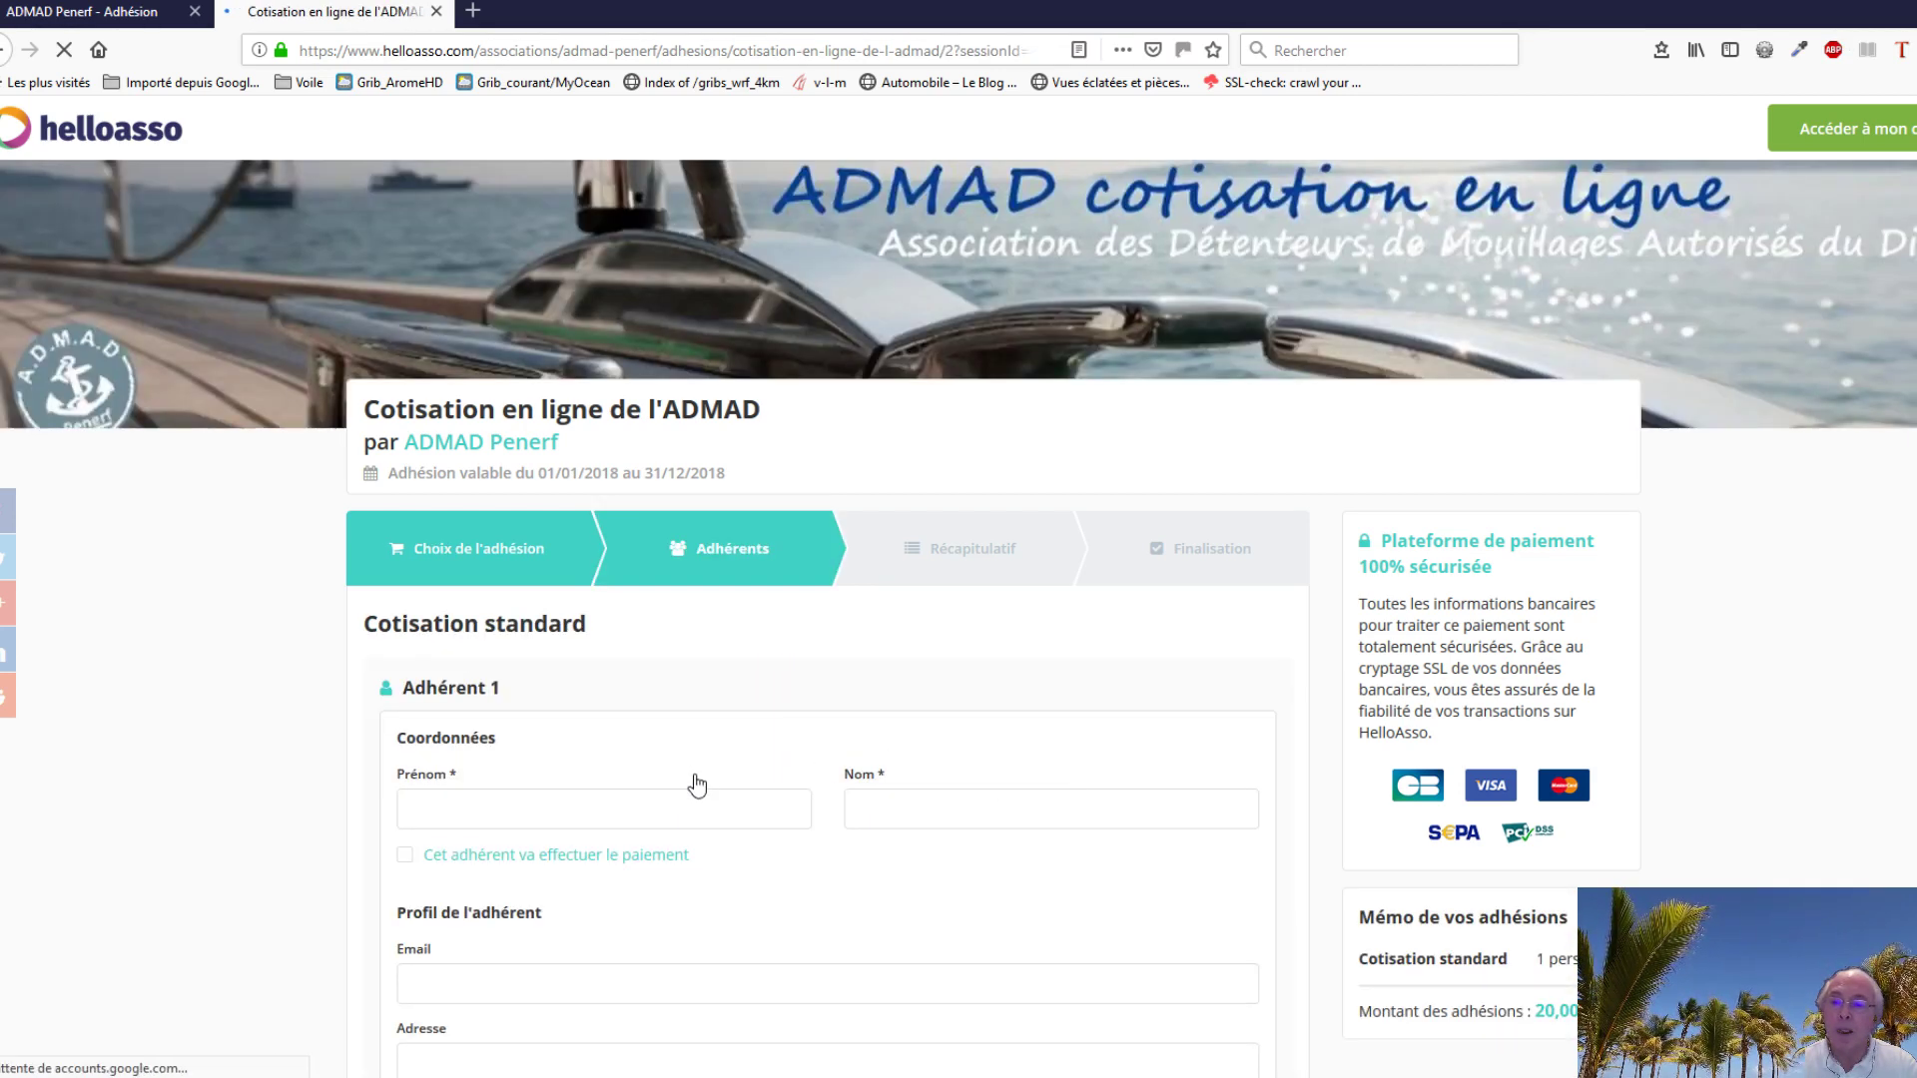
Step: Enter the member's first and last name and mooring number A17, then continue to the Récapitulatif
scroll(697, 786, down, 2)
scroll(699, 779, down, 3)
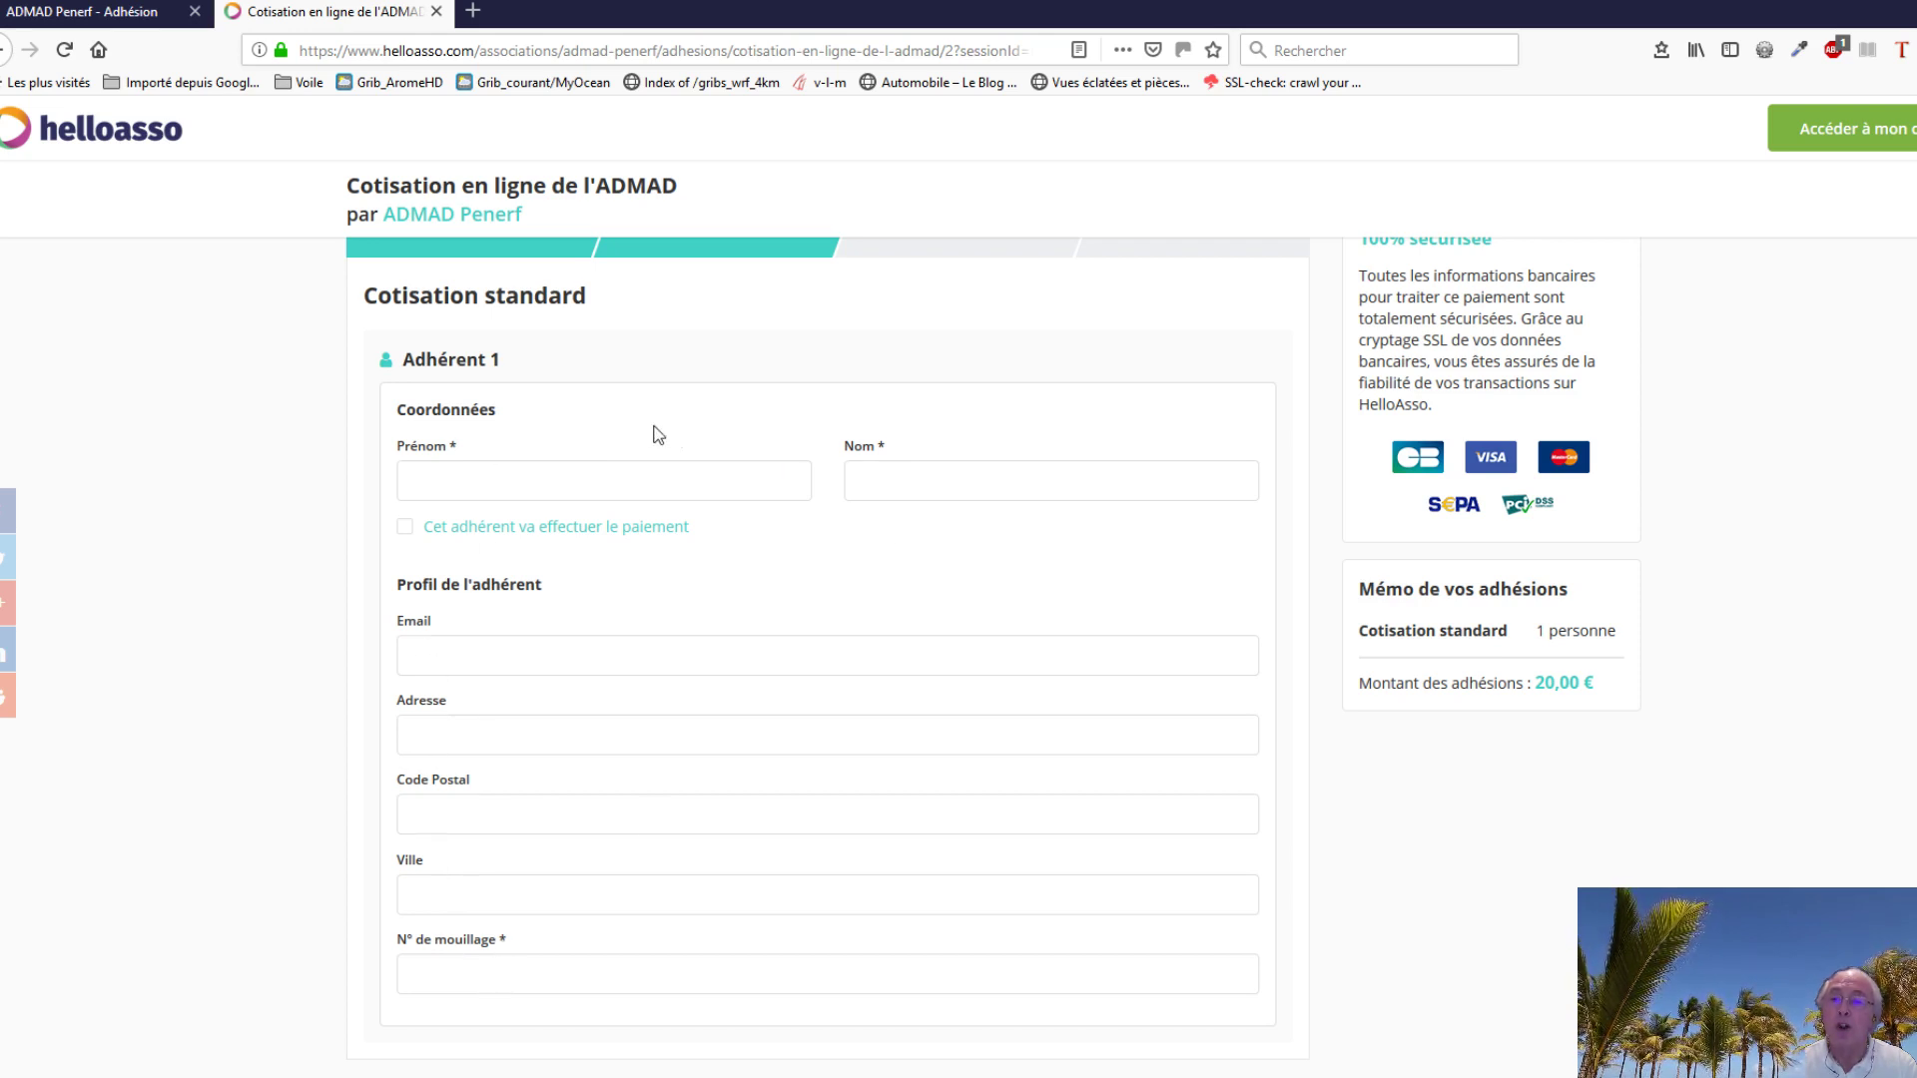
click(452, 479)
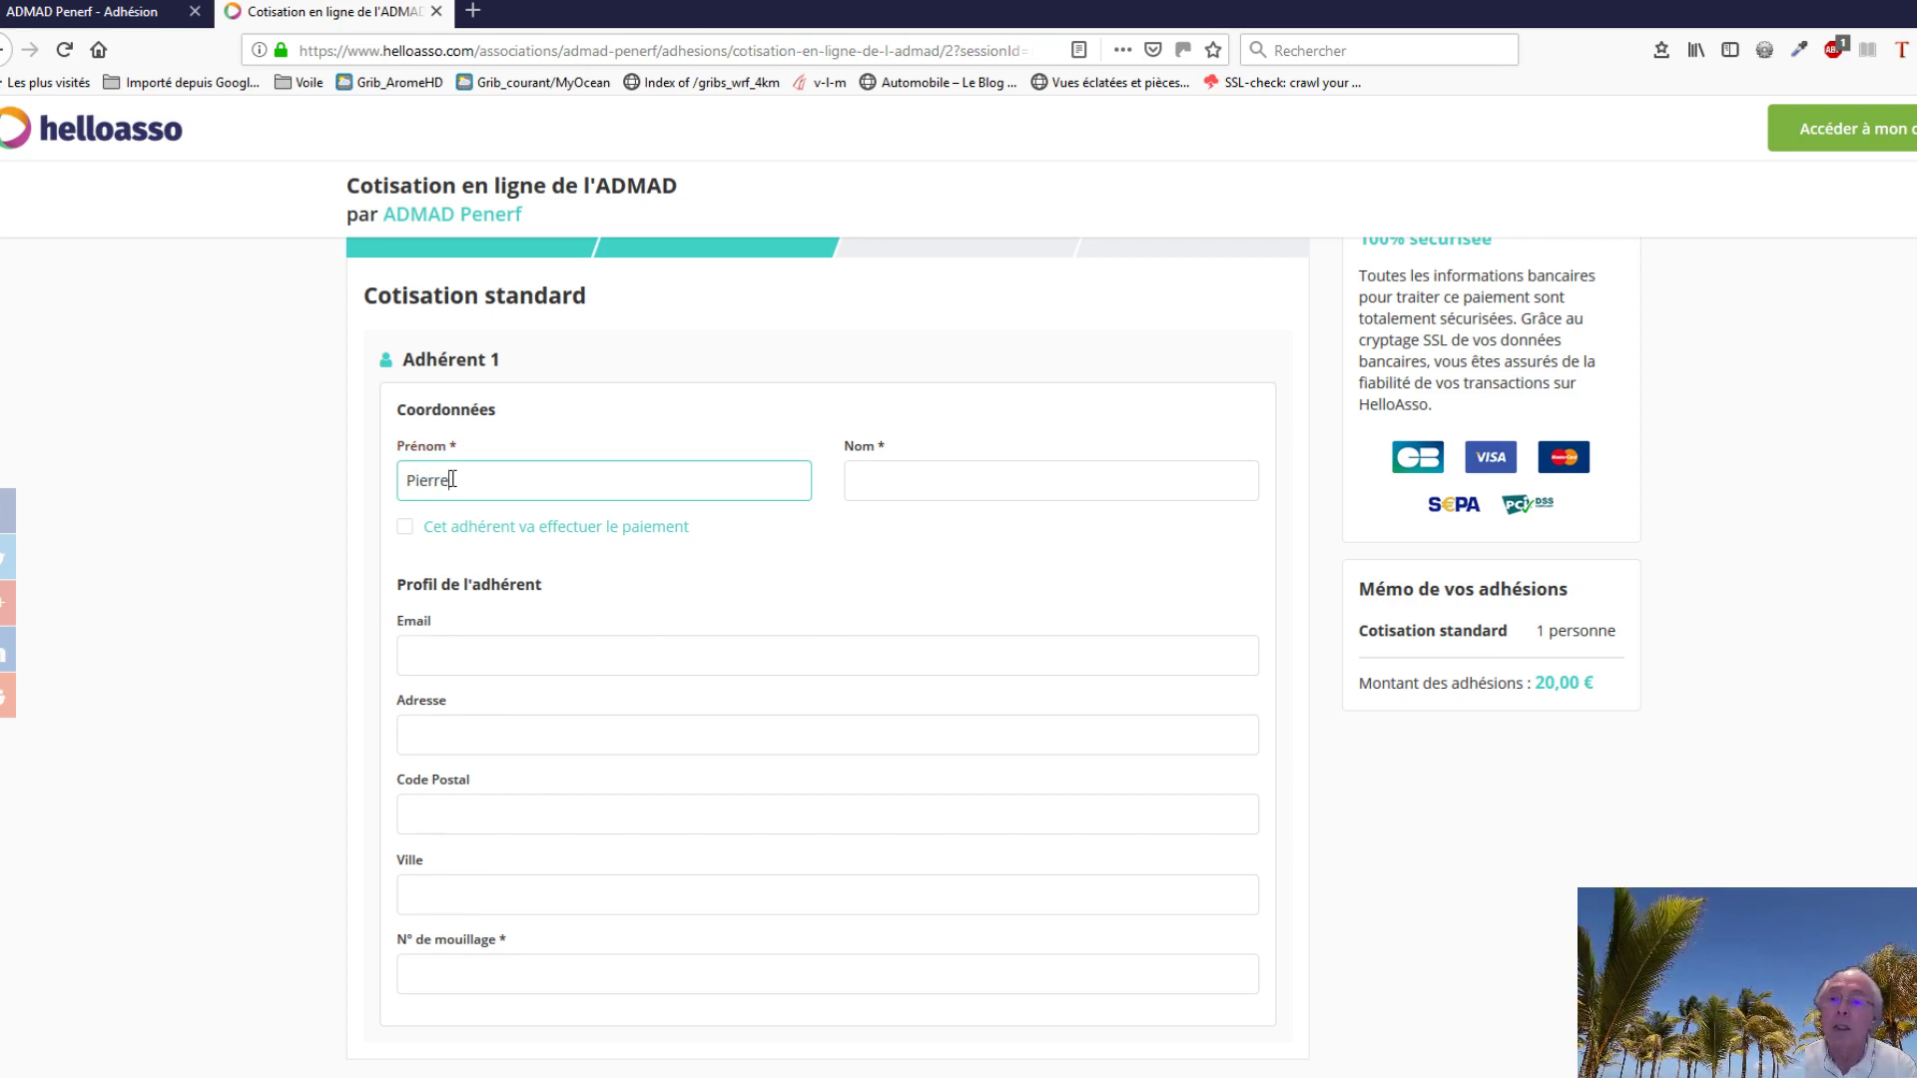
click(880, 483)
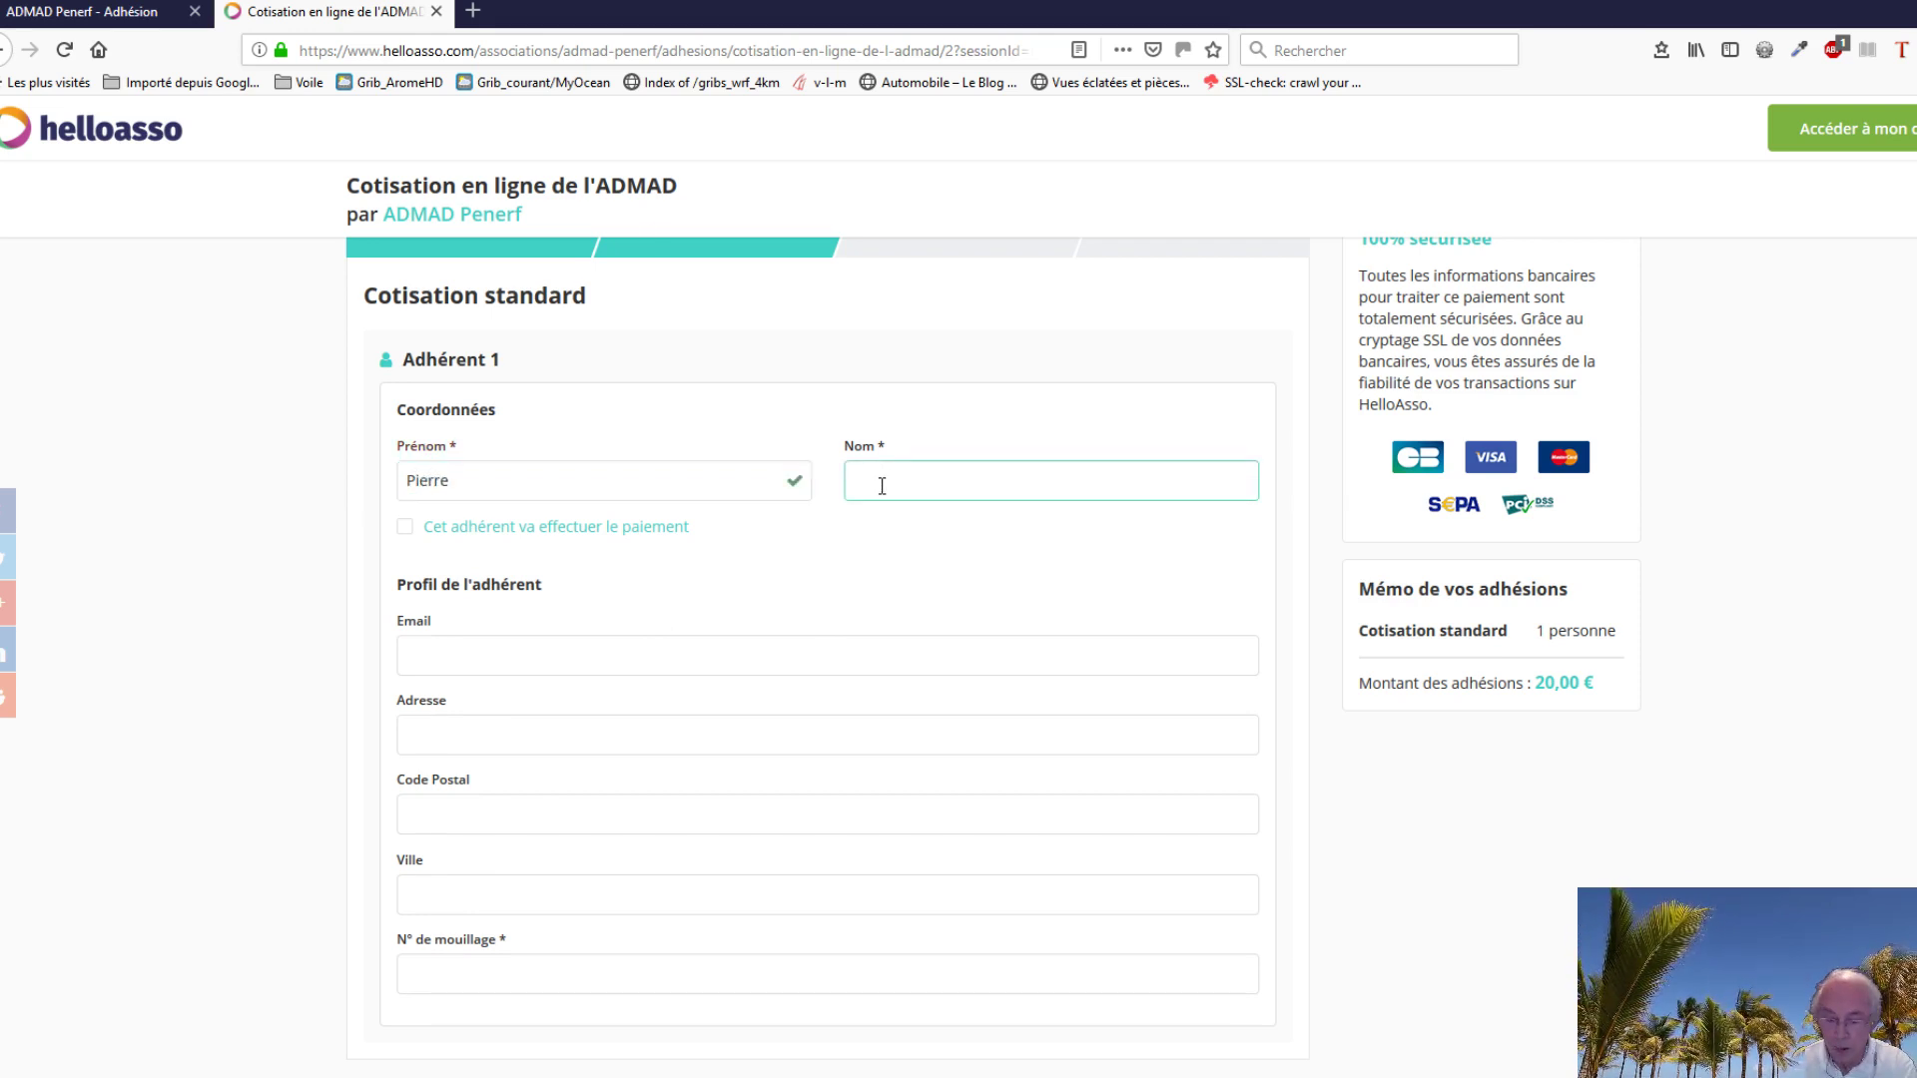
text(UNTE)
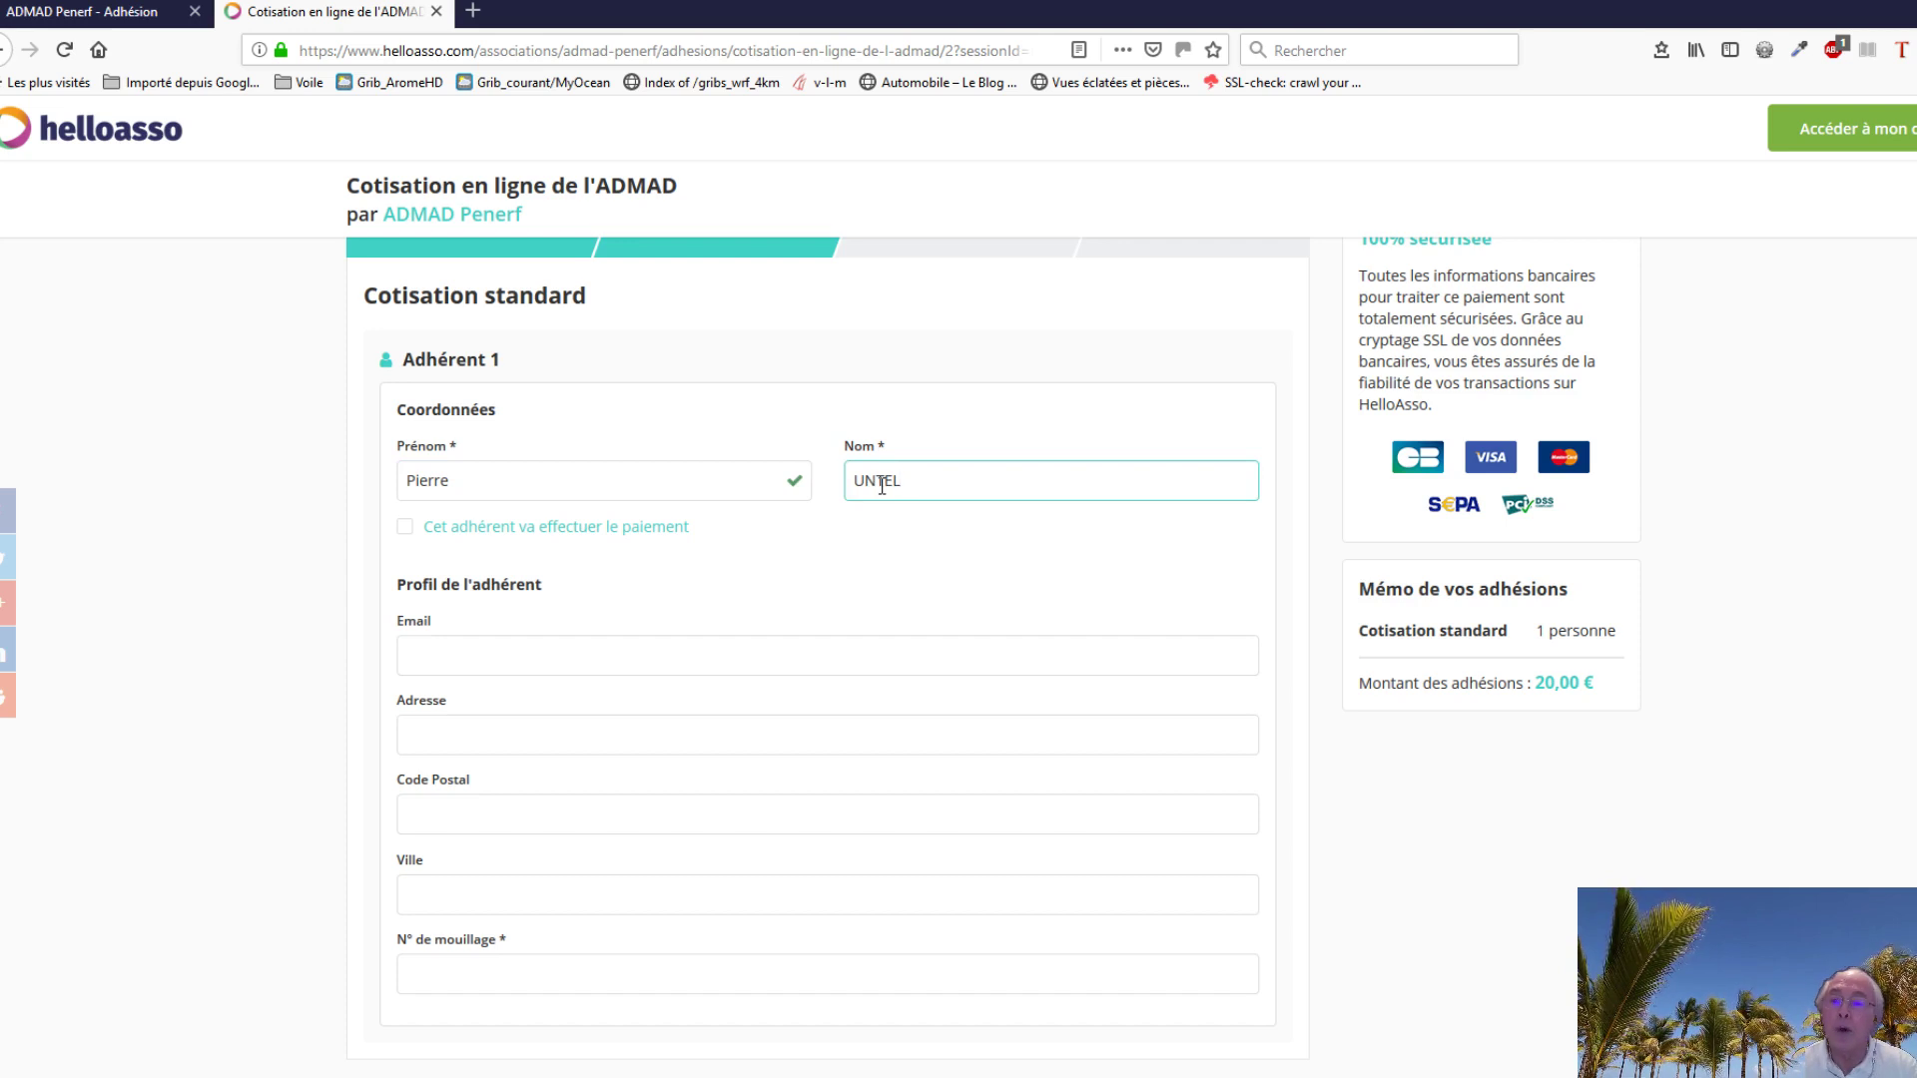
text(L)
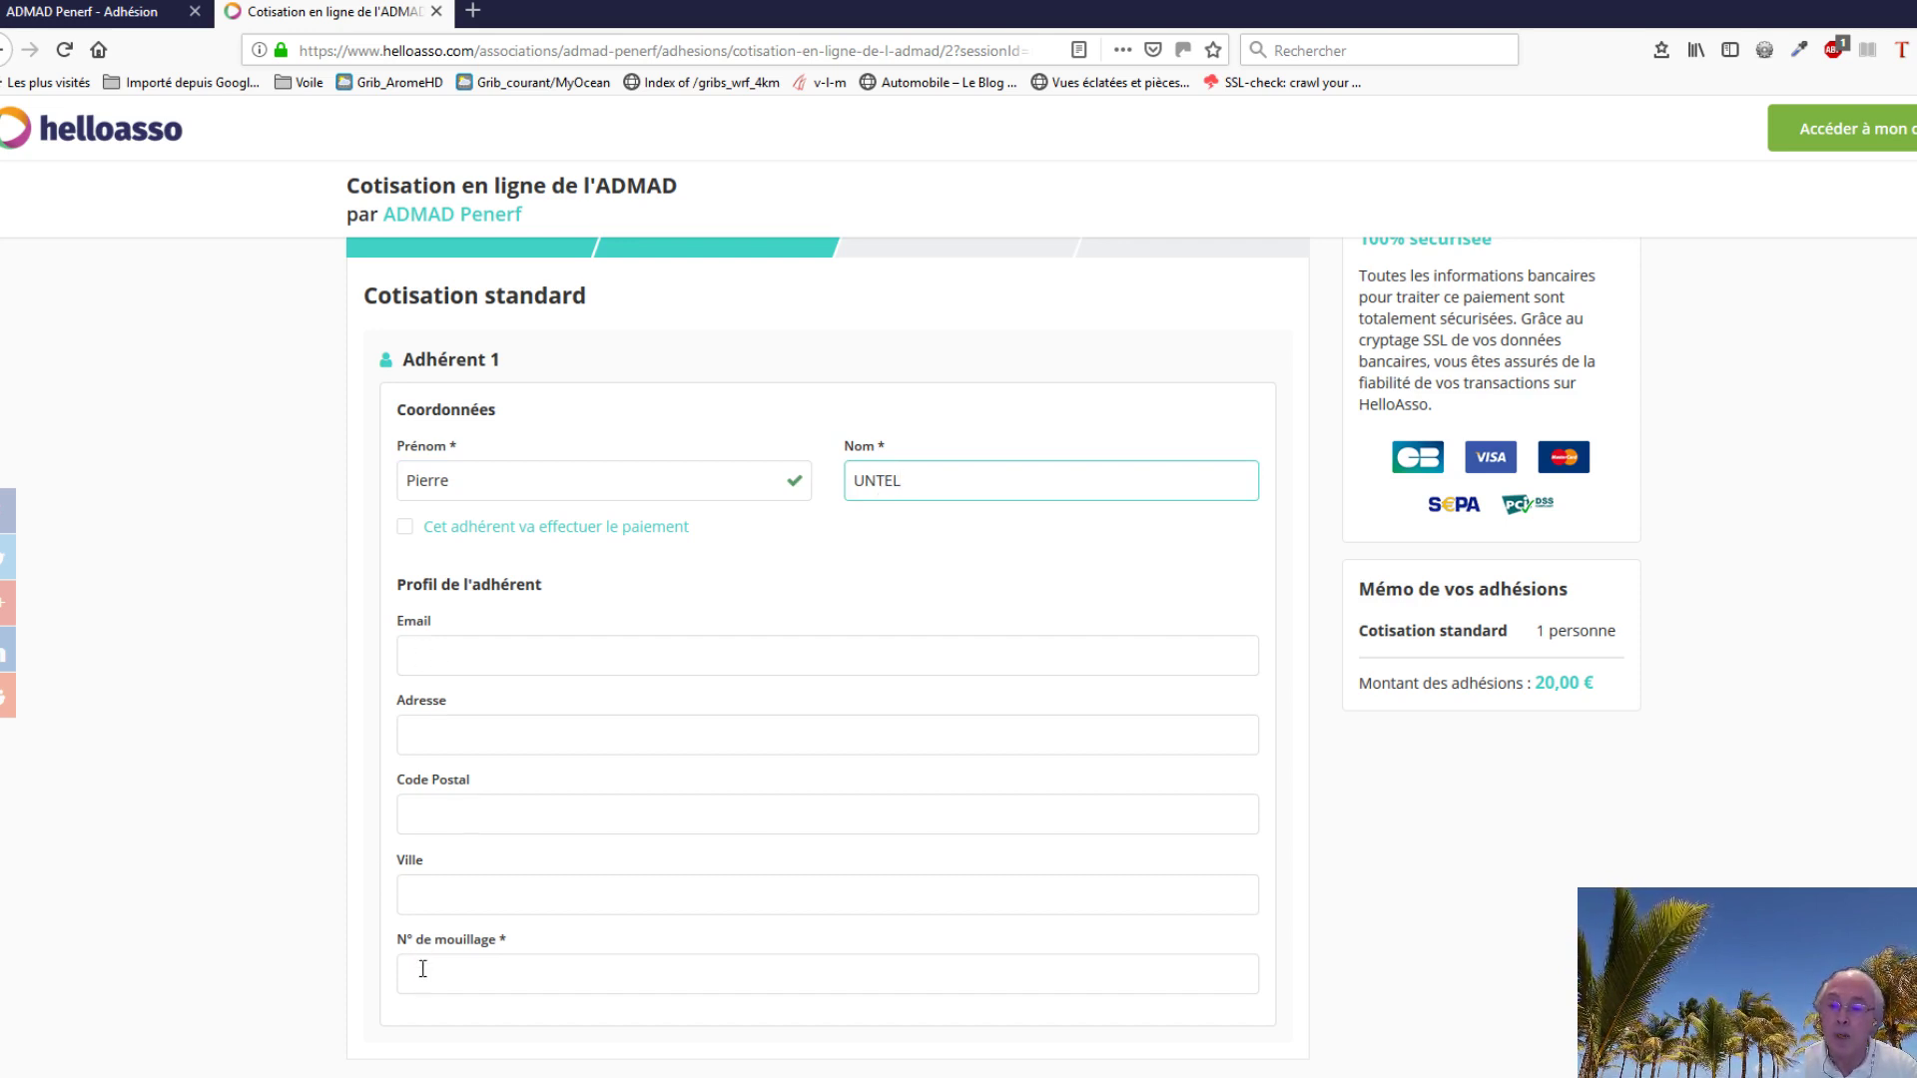
click(430, 975)
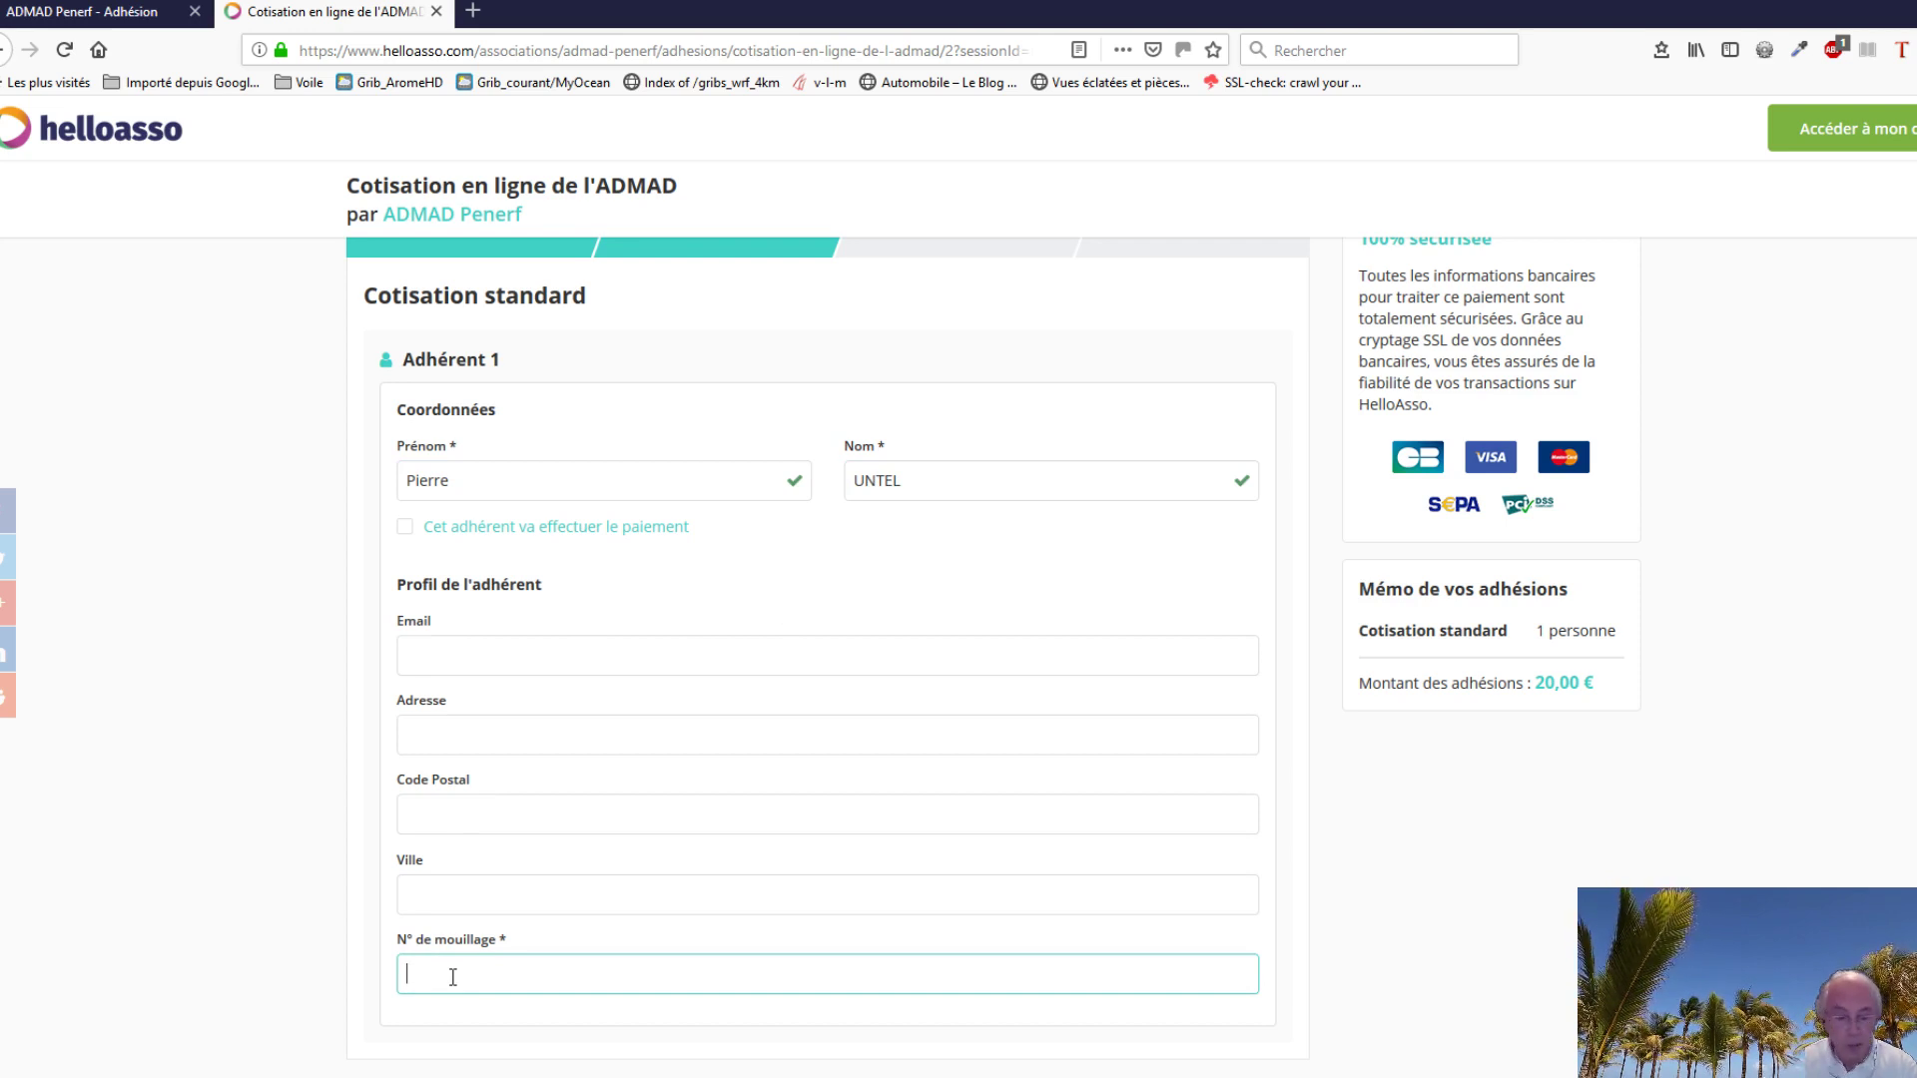
text(A17)
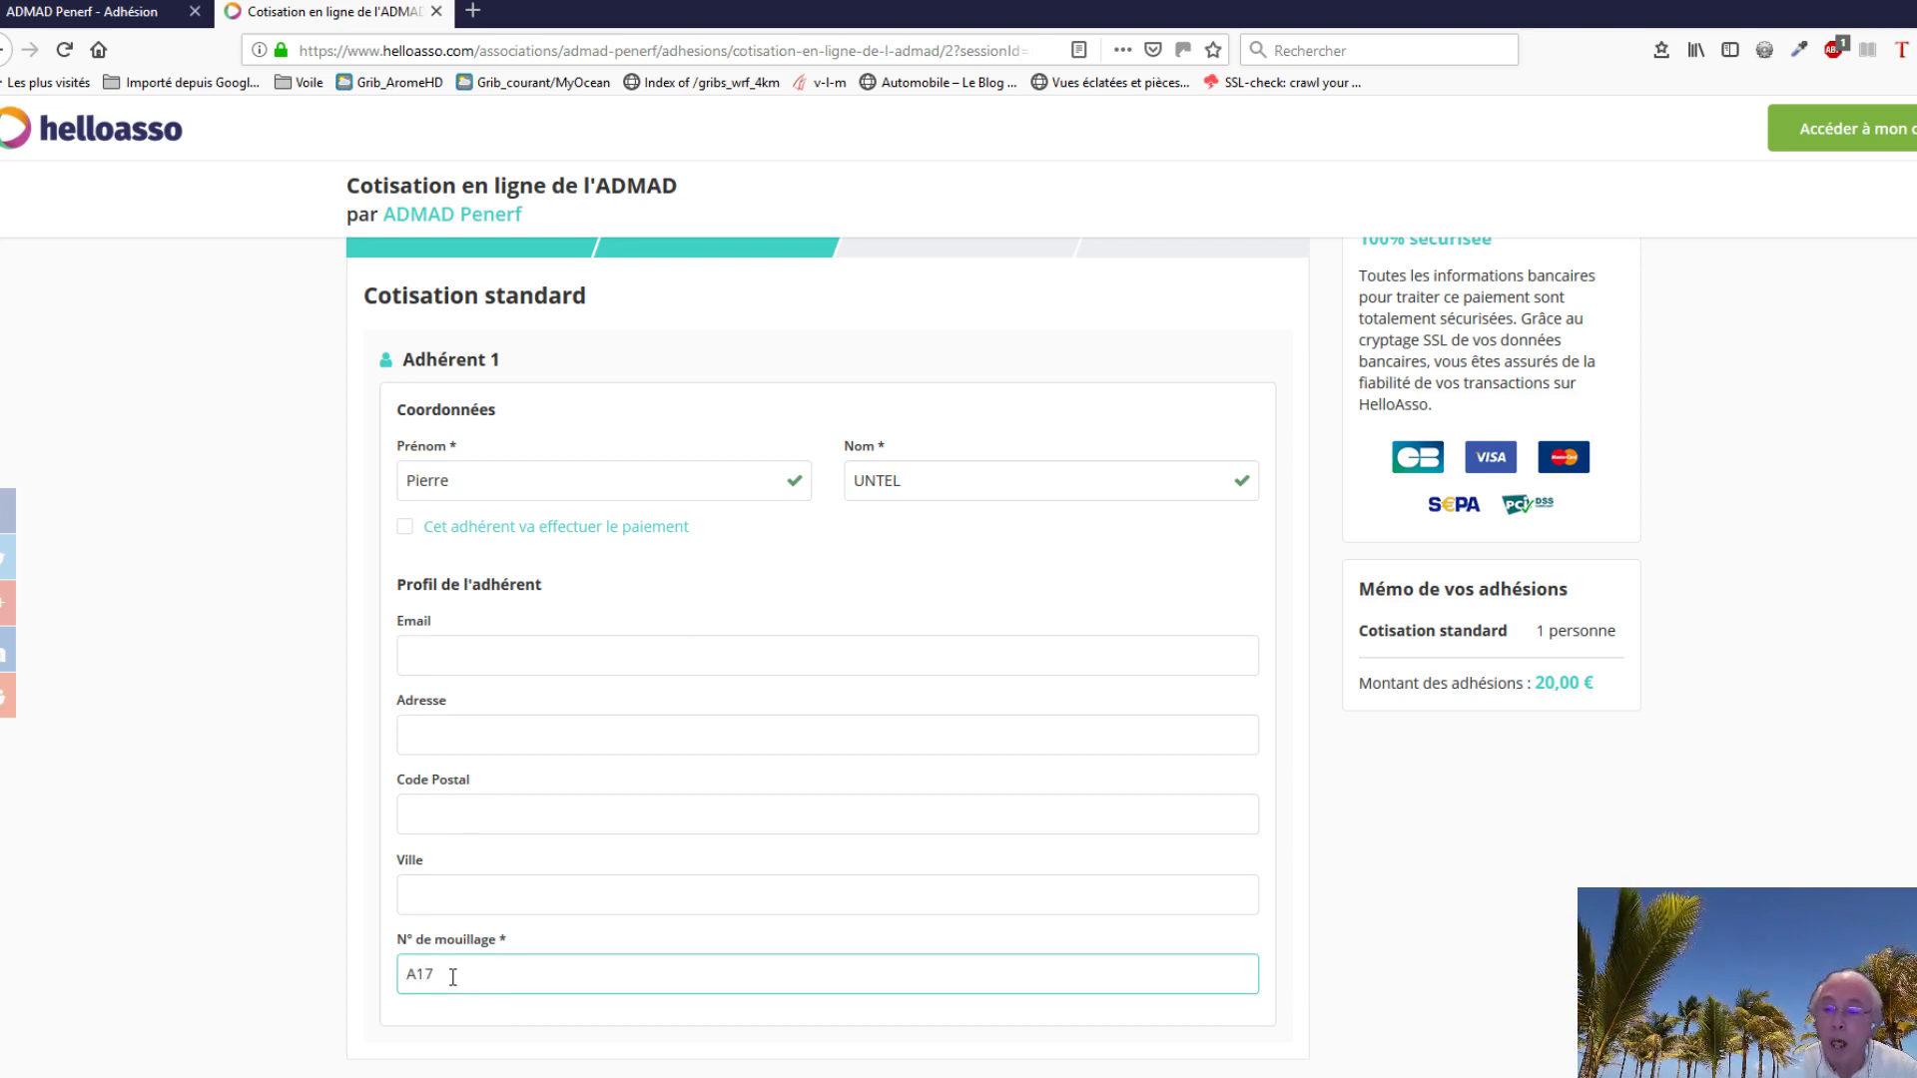
scroll(593, 1031, down, 2)
scroll(590, 1025, down, 3)
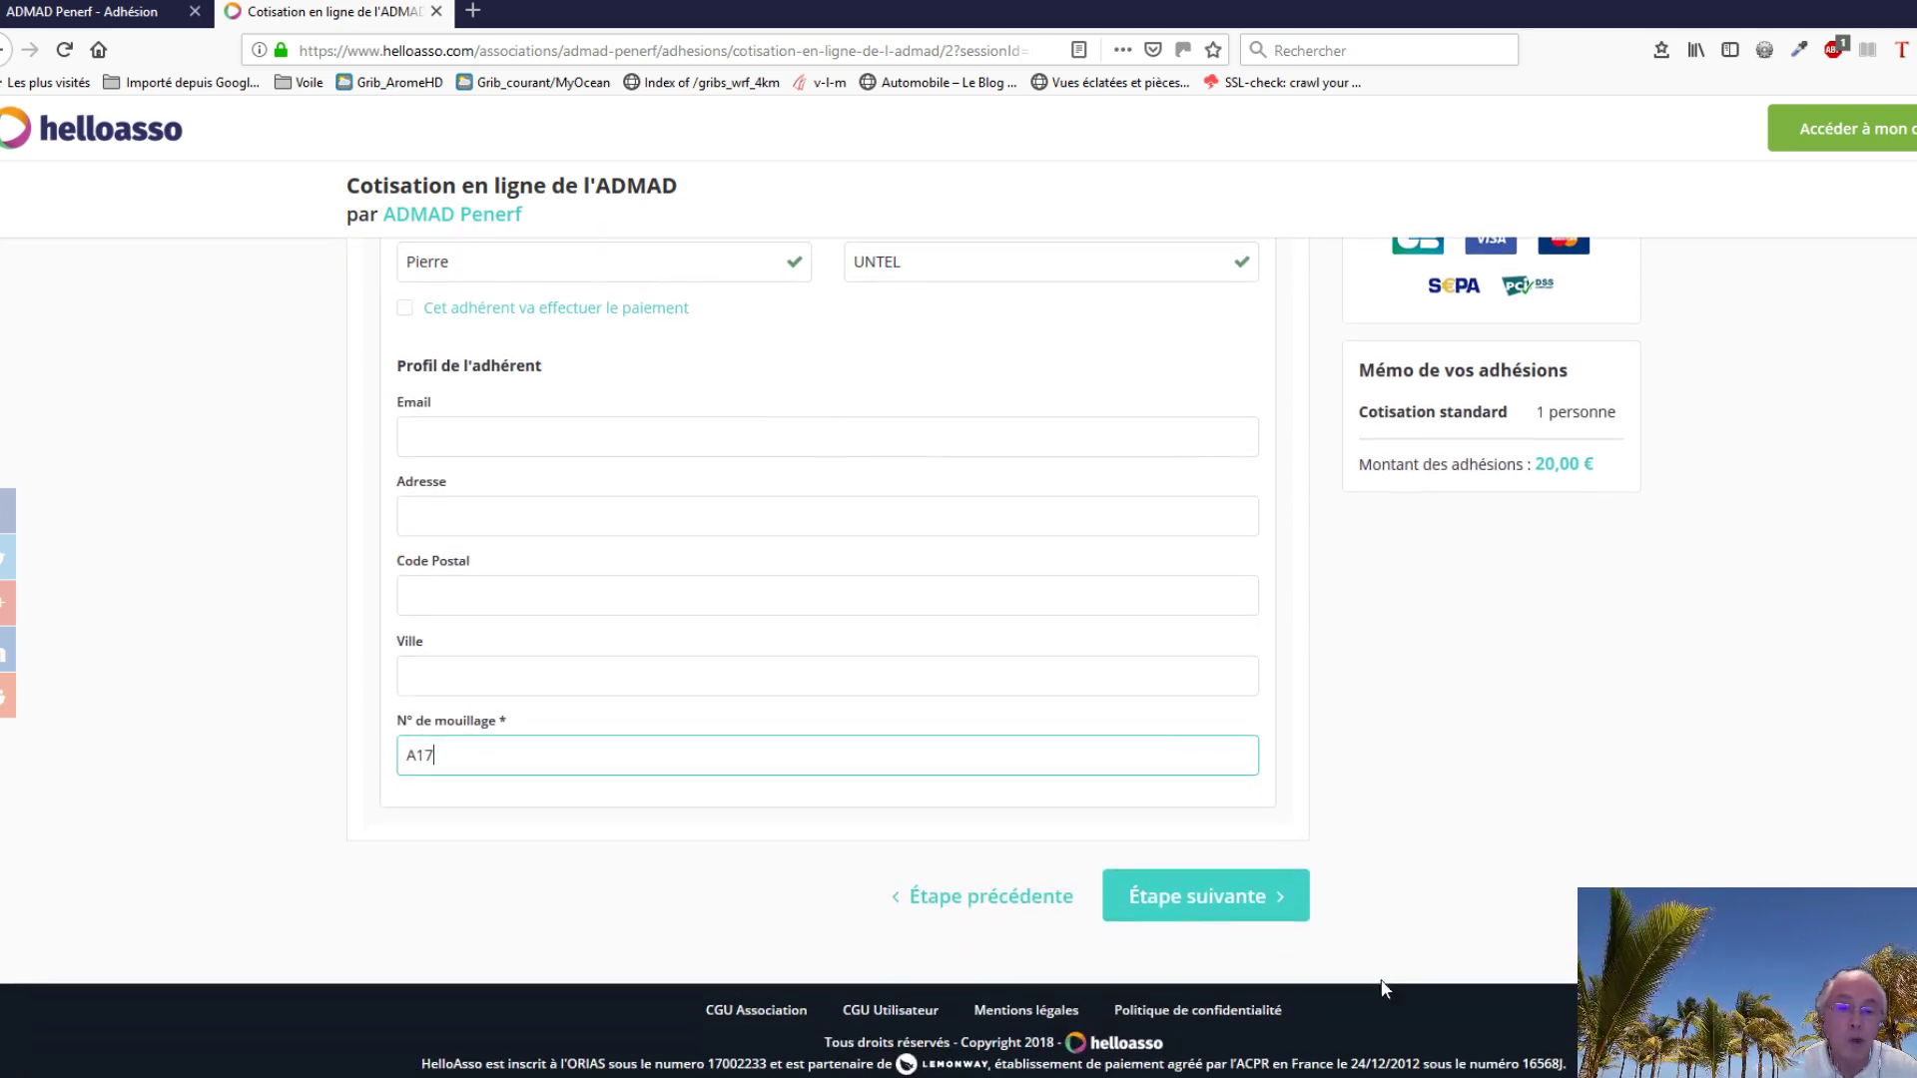
click(1206, 901)
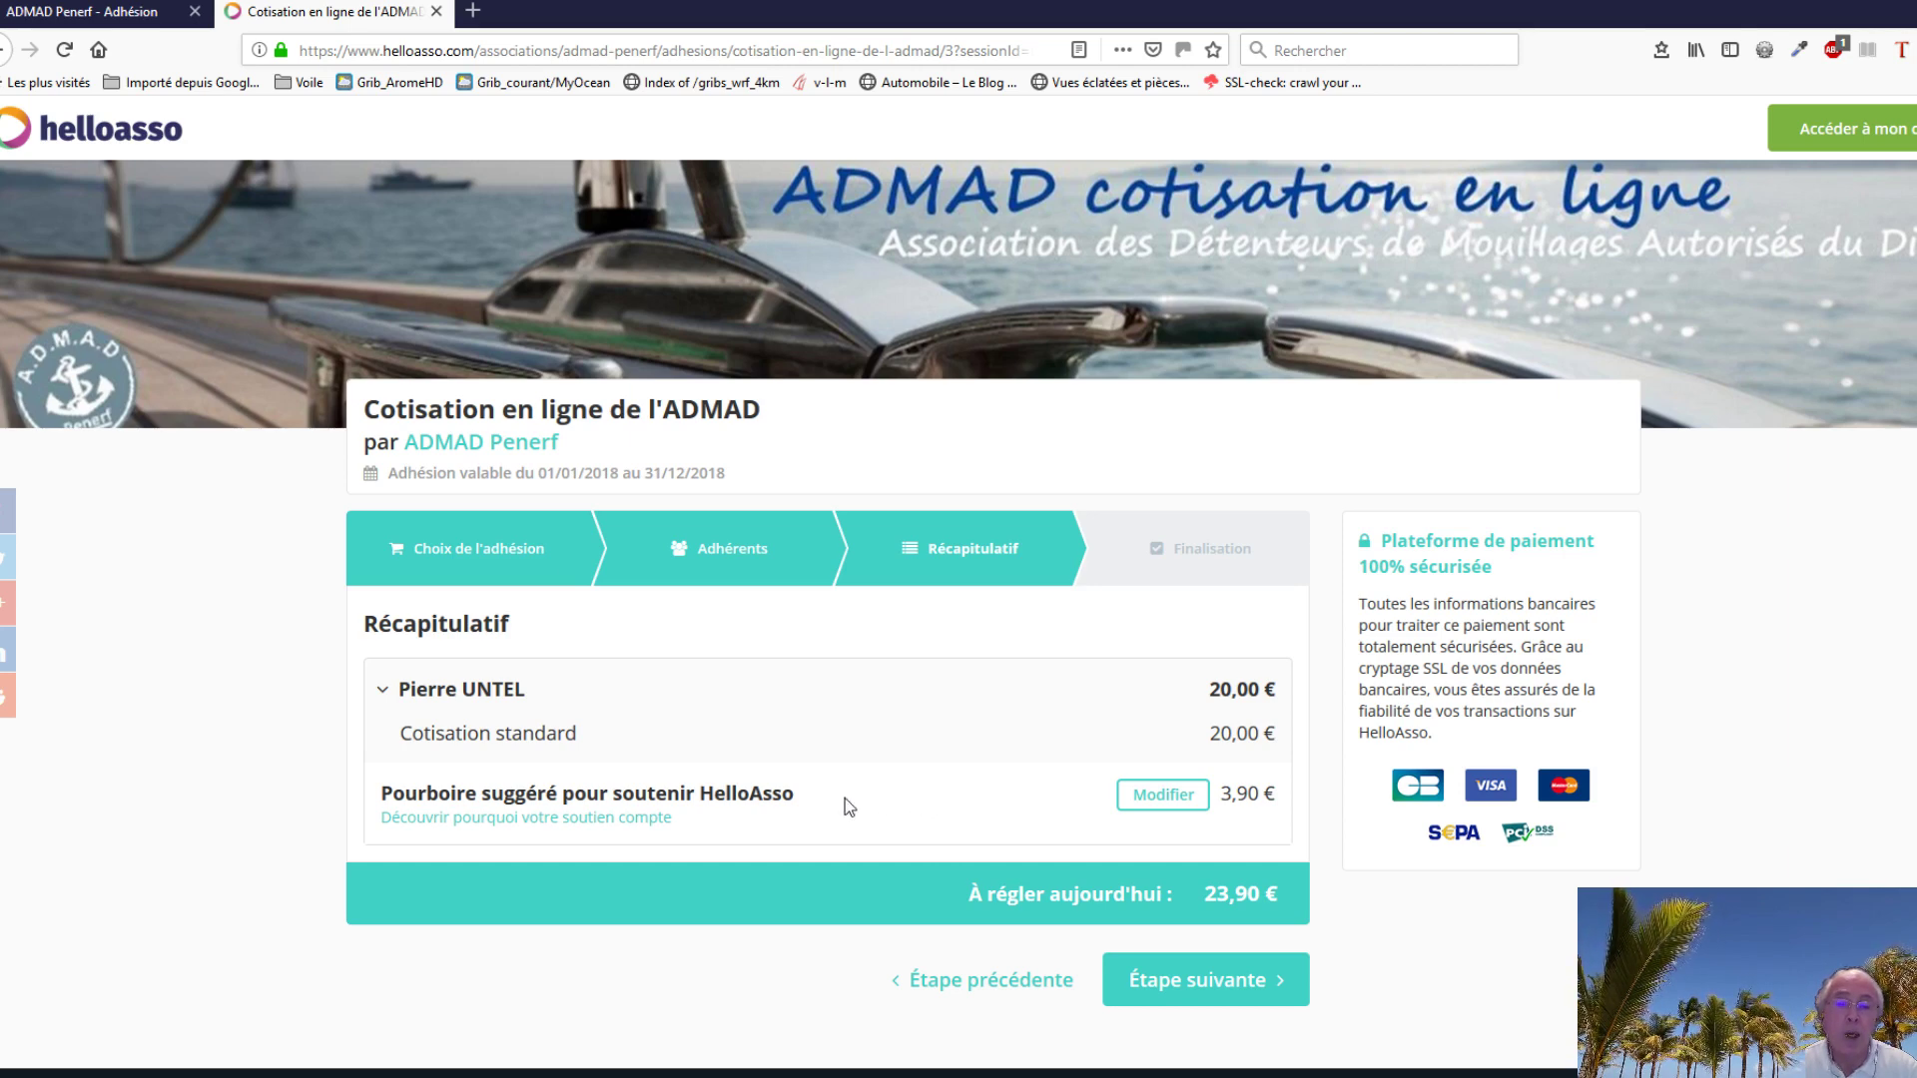
Step: Open the Modifier settings for the 3,90 € suggested HelloAsso tip
click(1158, 799)
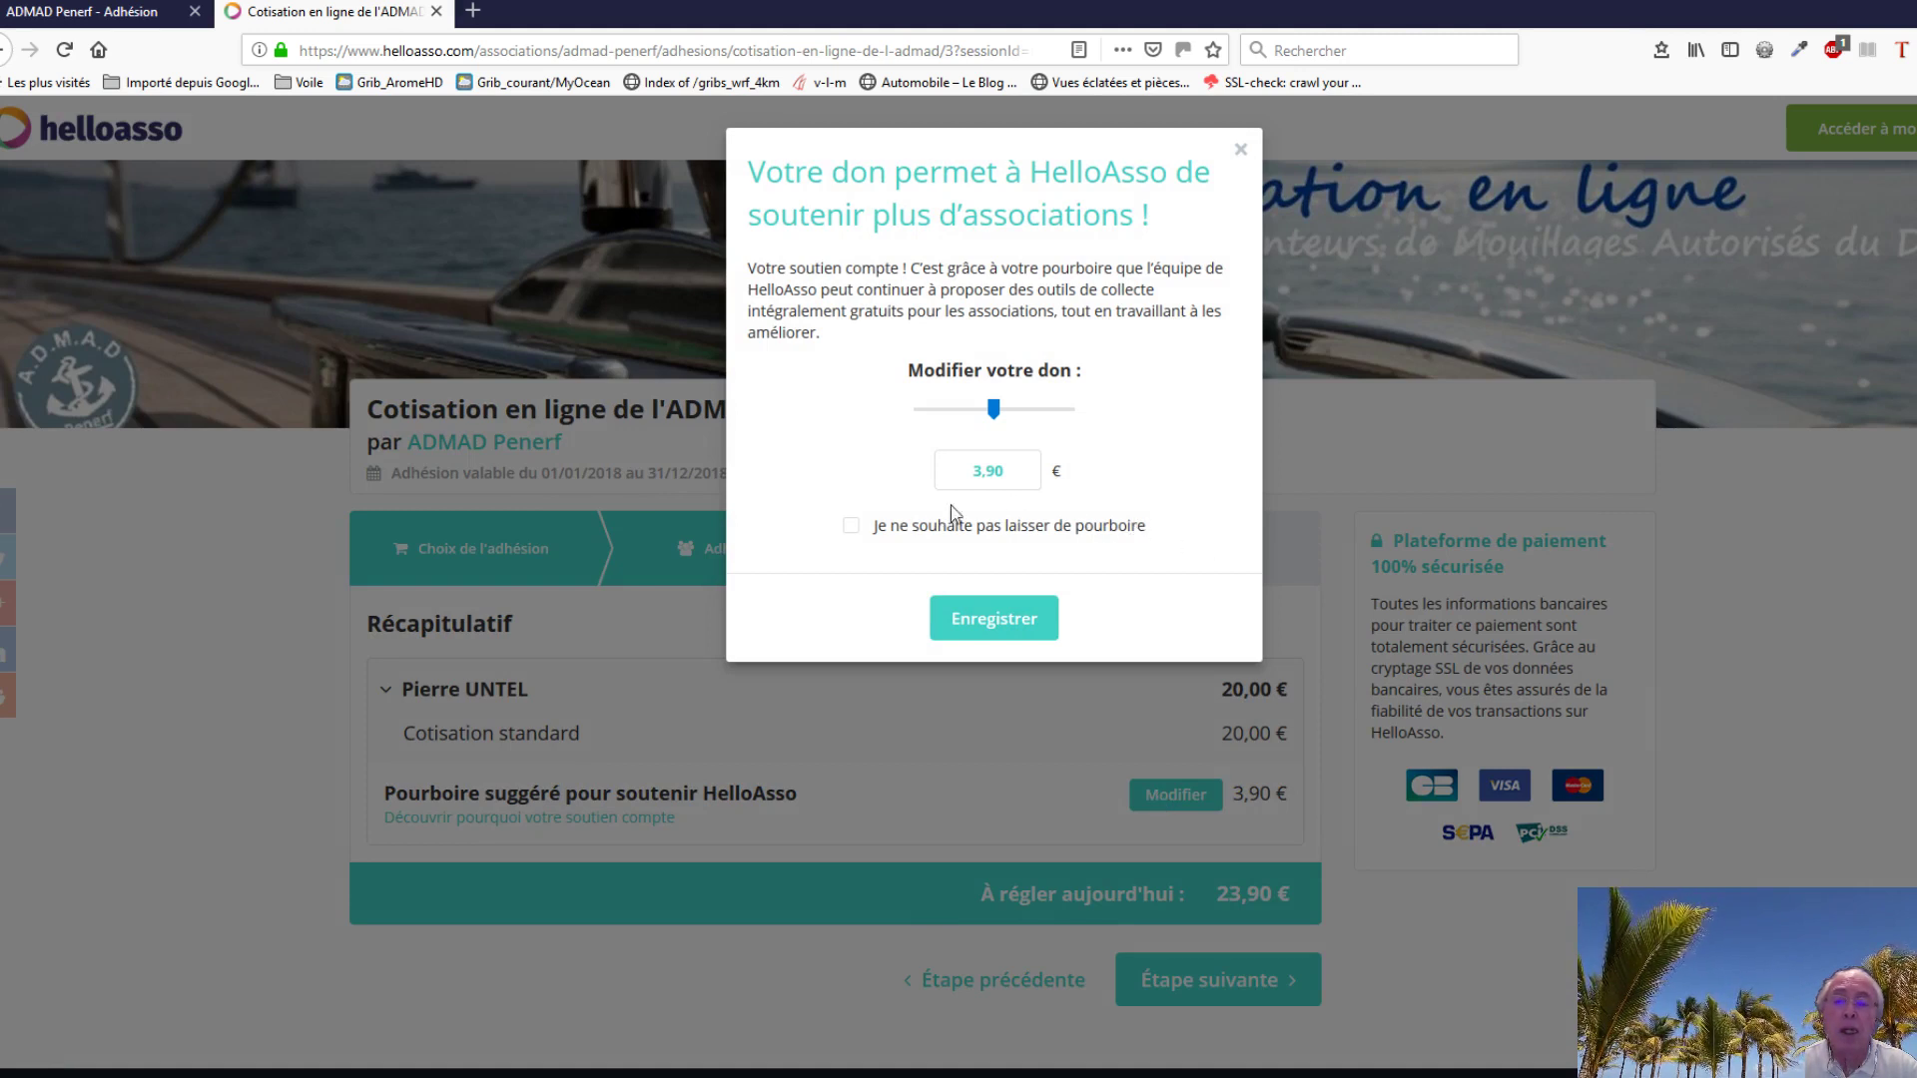
Step: Change the HelloAsso tip from 3,90 € to 2,00 € and save it, making the total 22,00 €
click(852, 529)
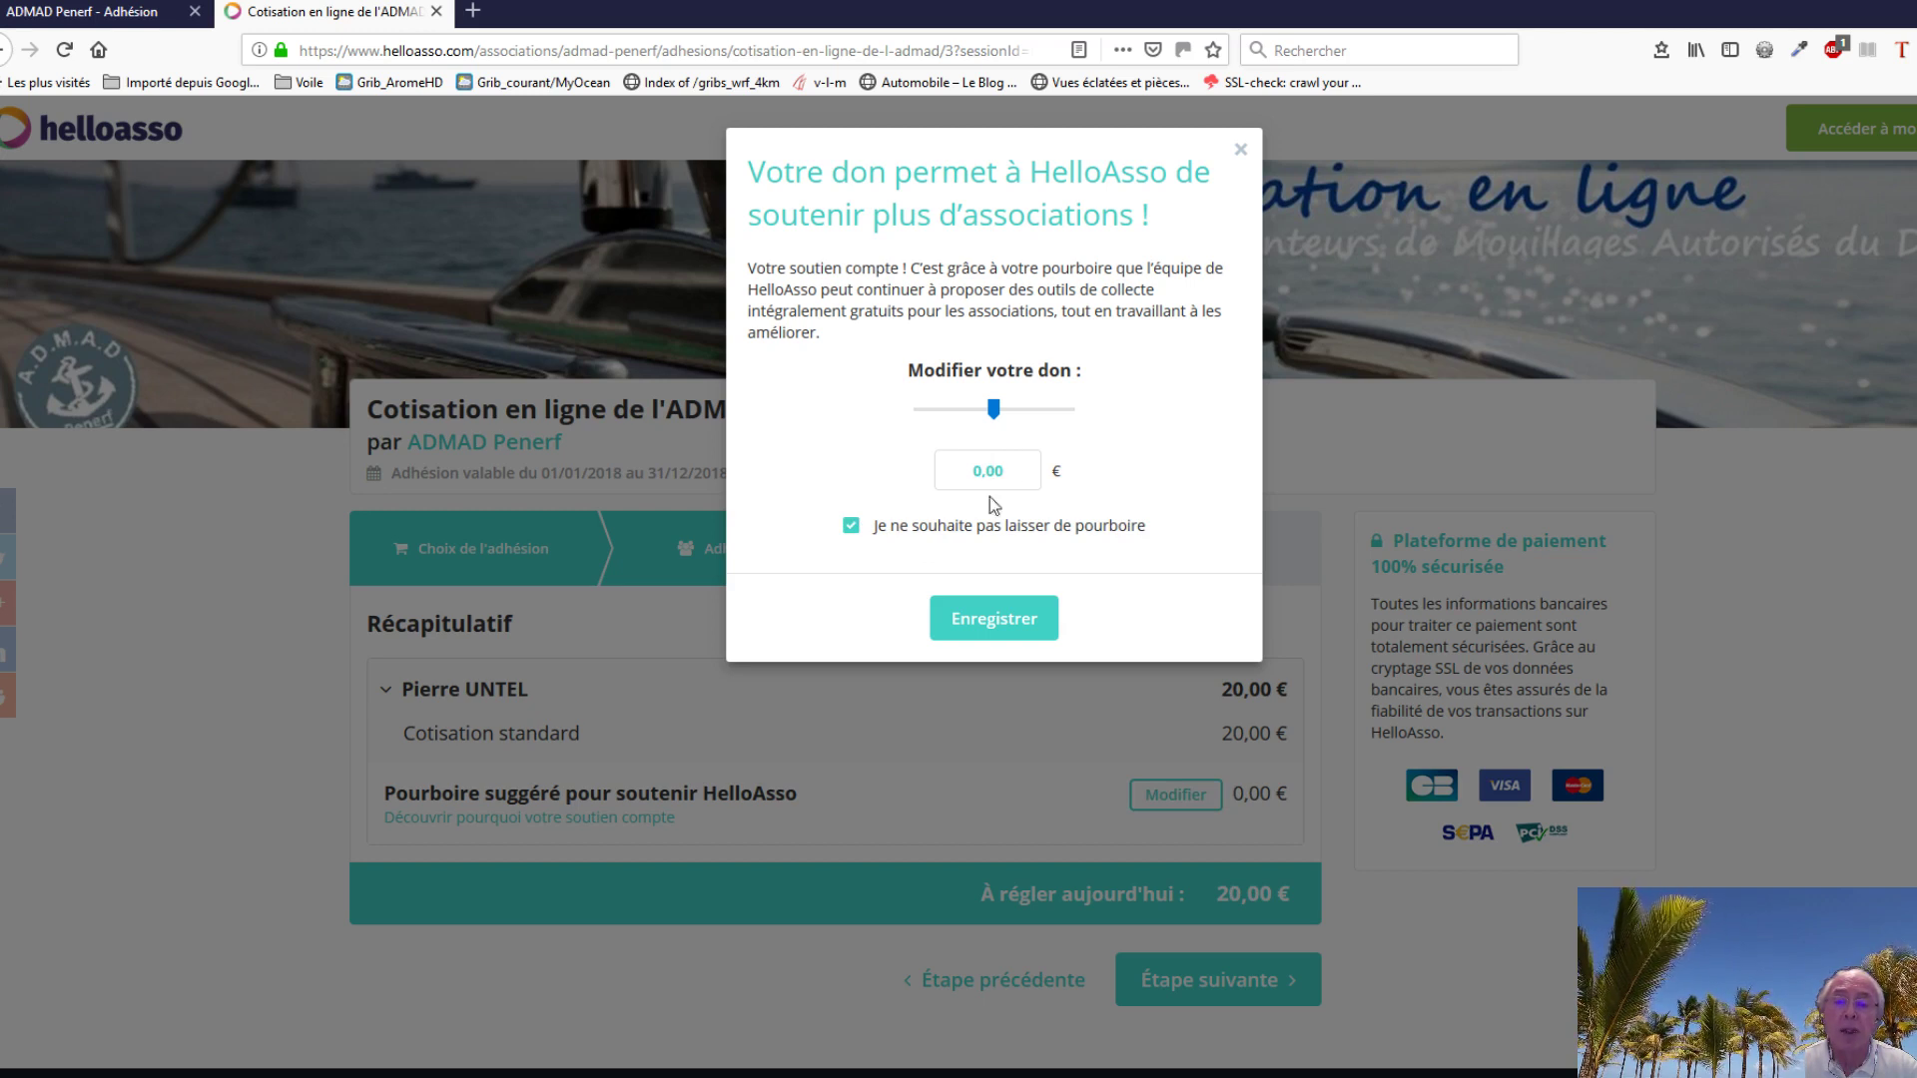
click(851, 529)
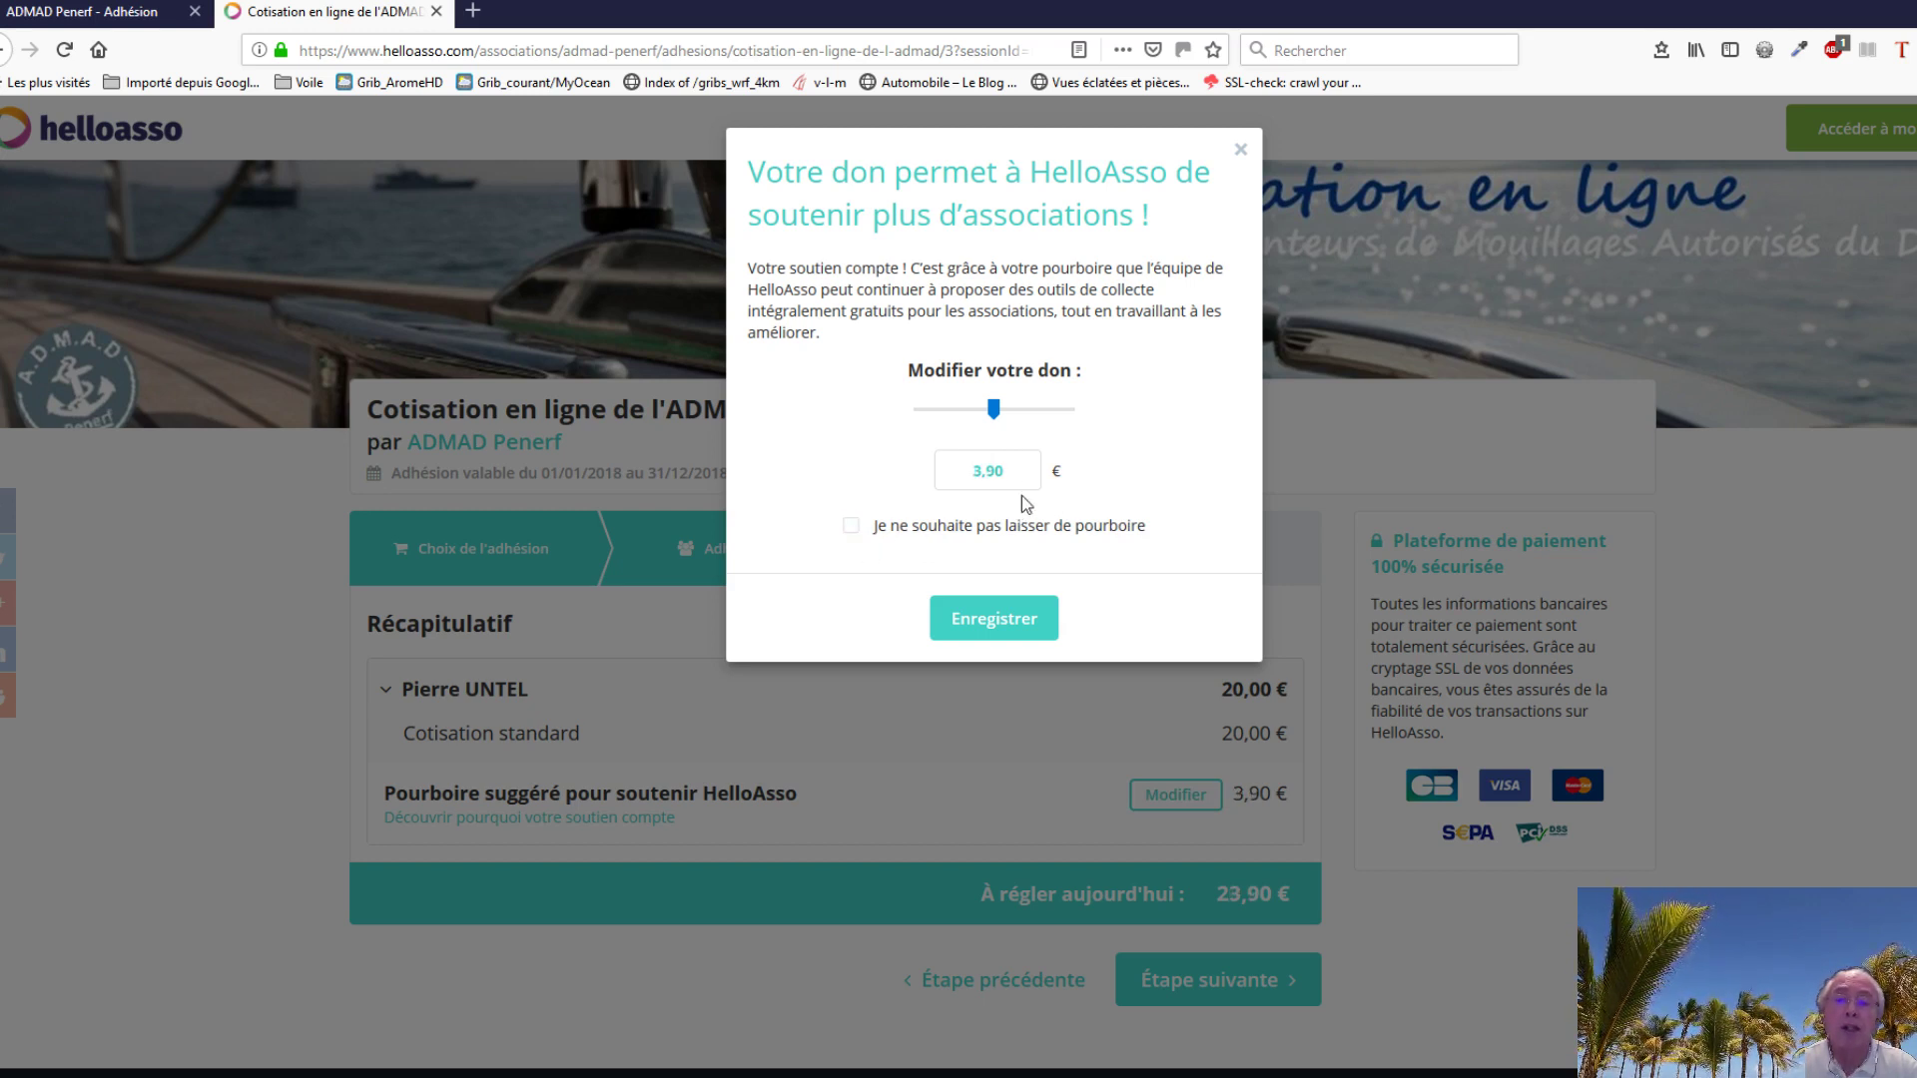
drag(1015, 474, 980, 473)
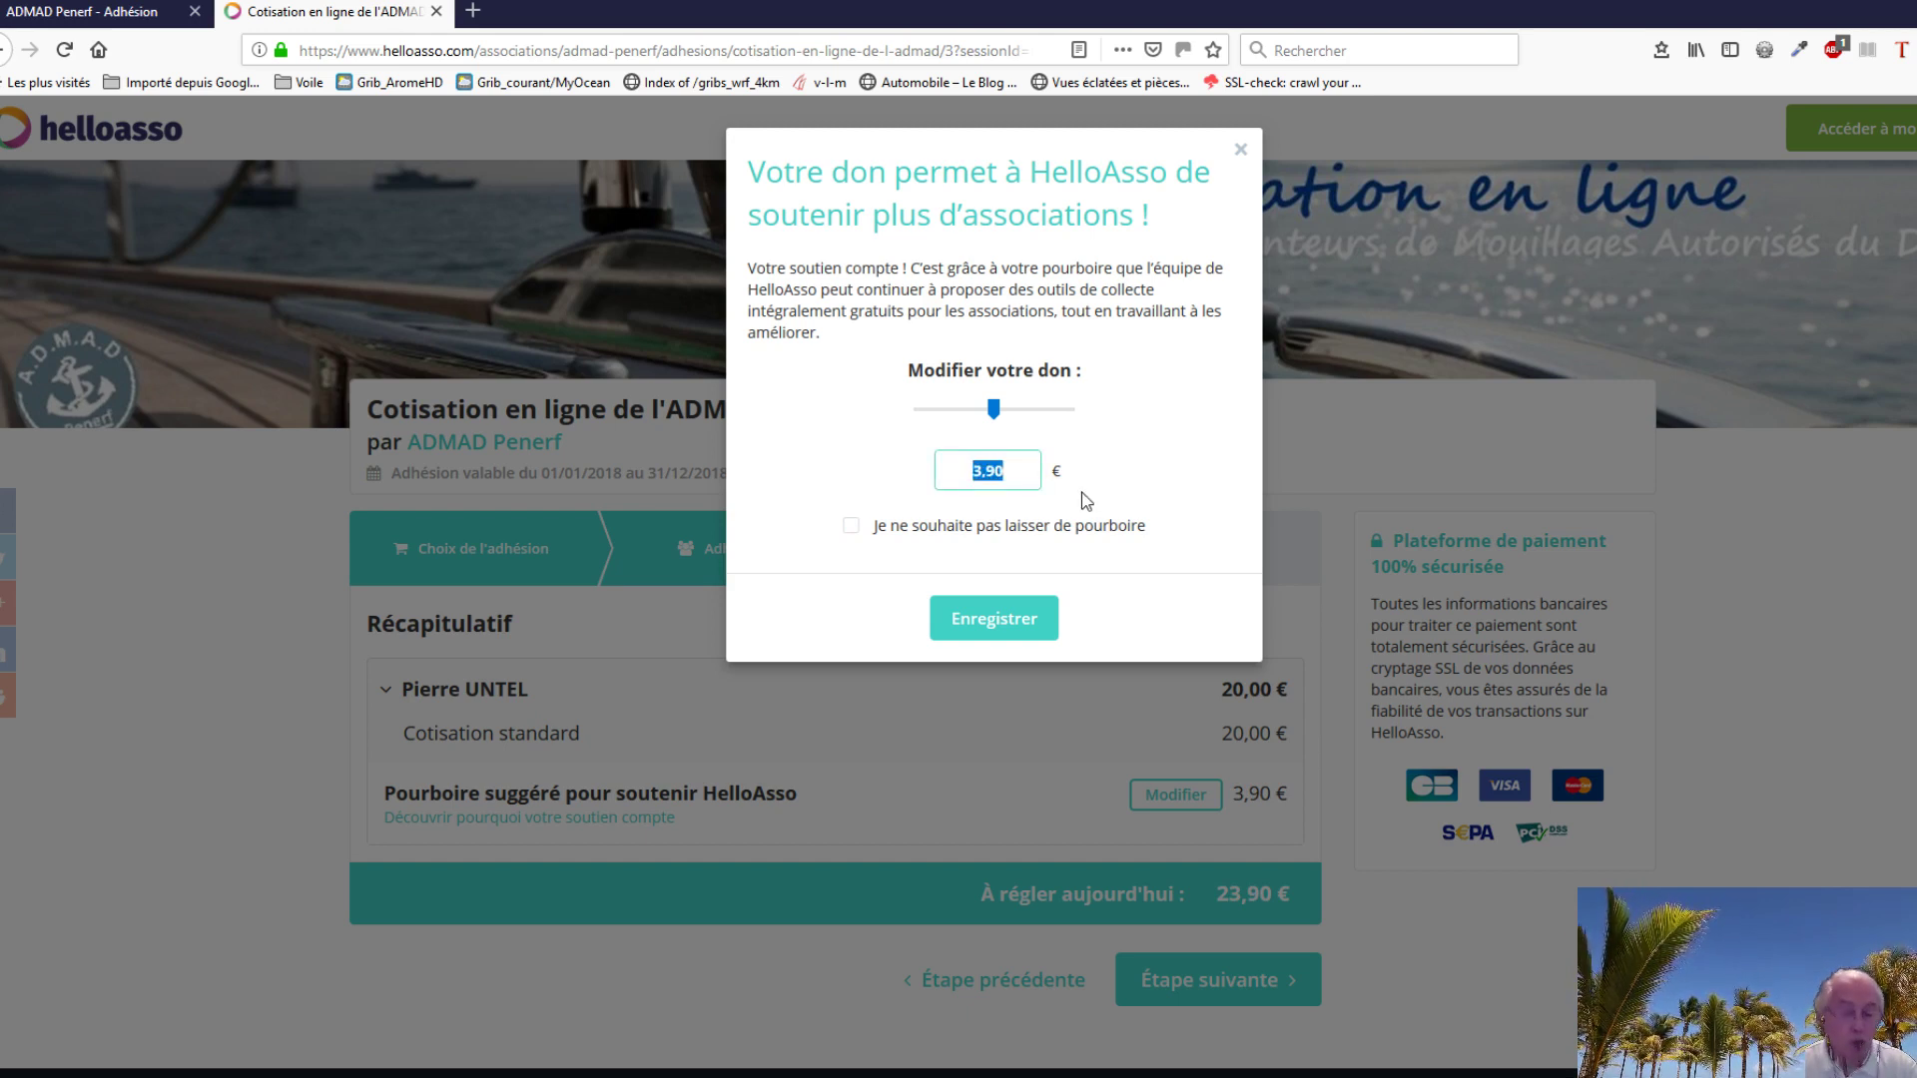
text(2)
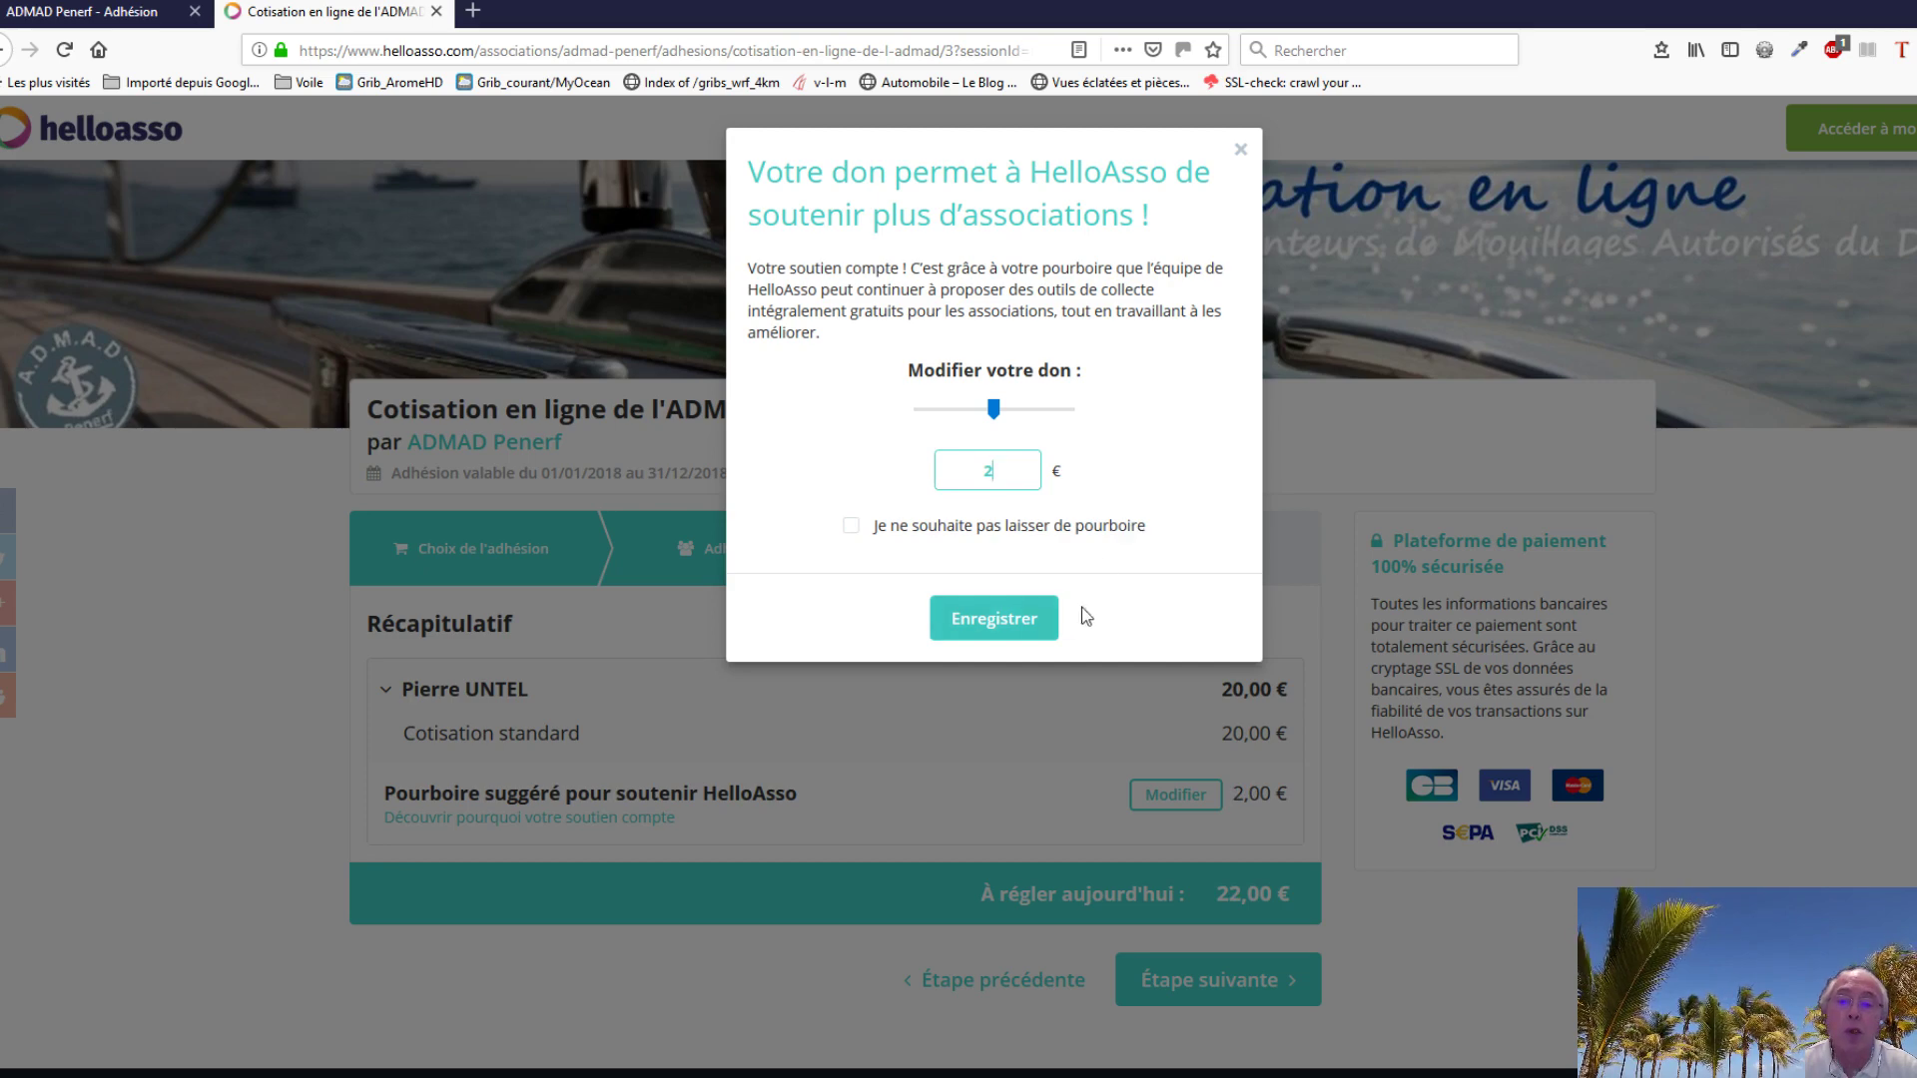
click(1002, 626)
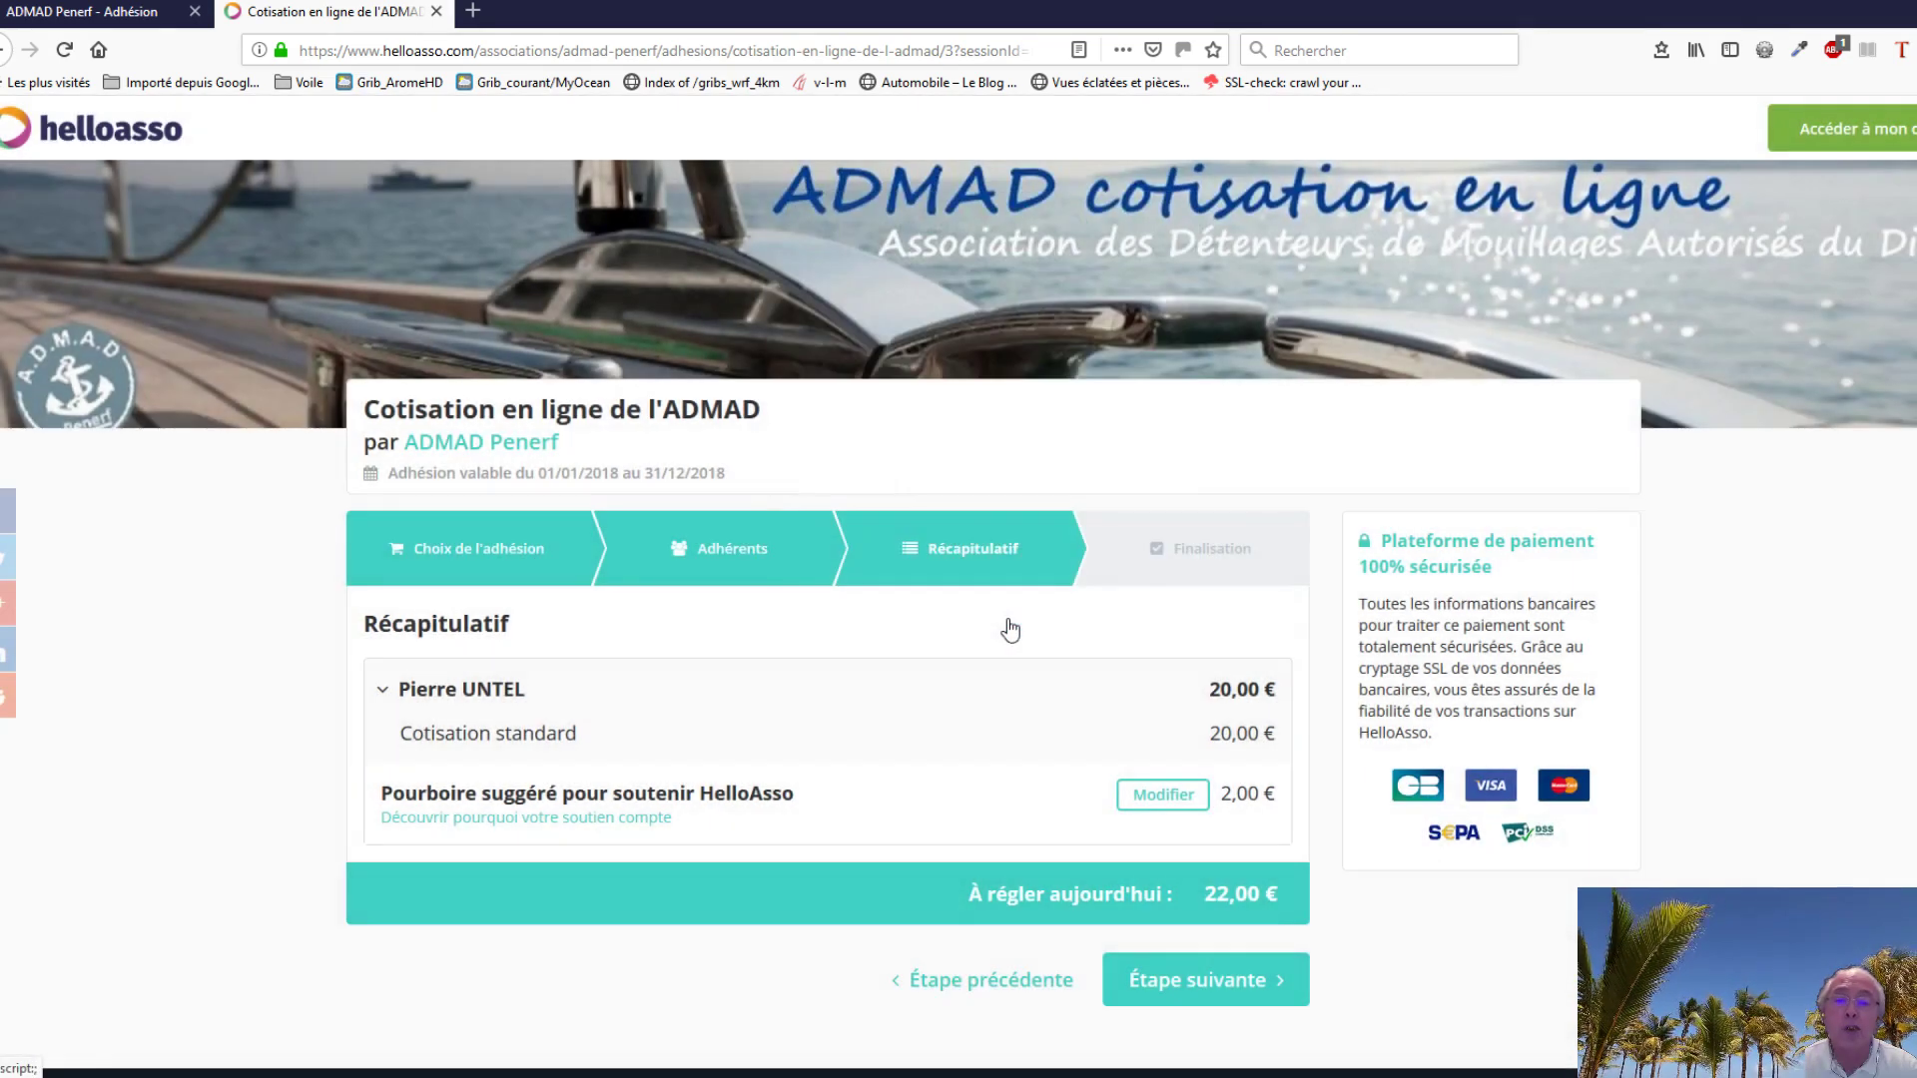
scroll(1740, 671, down, 2)
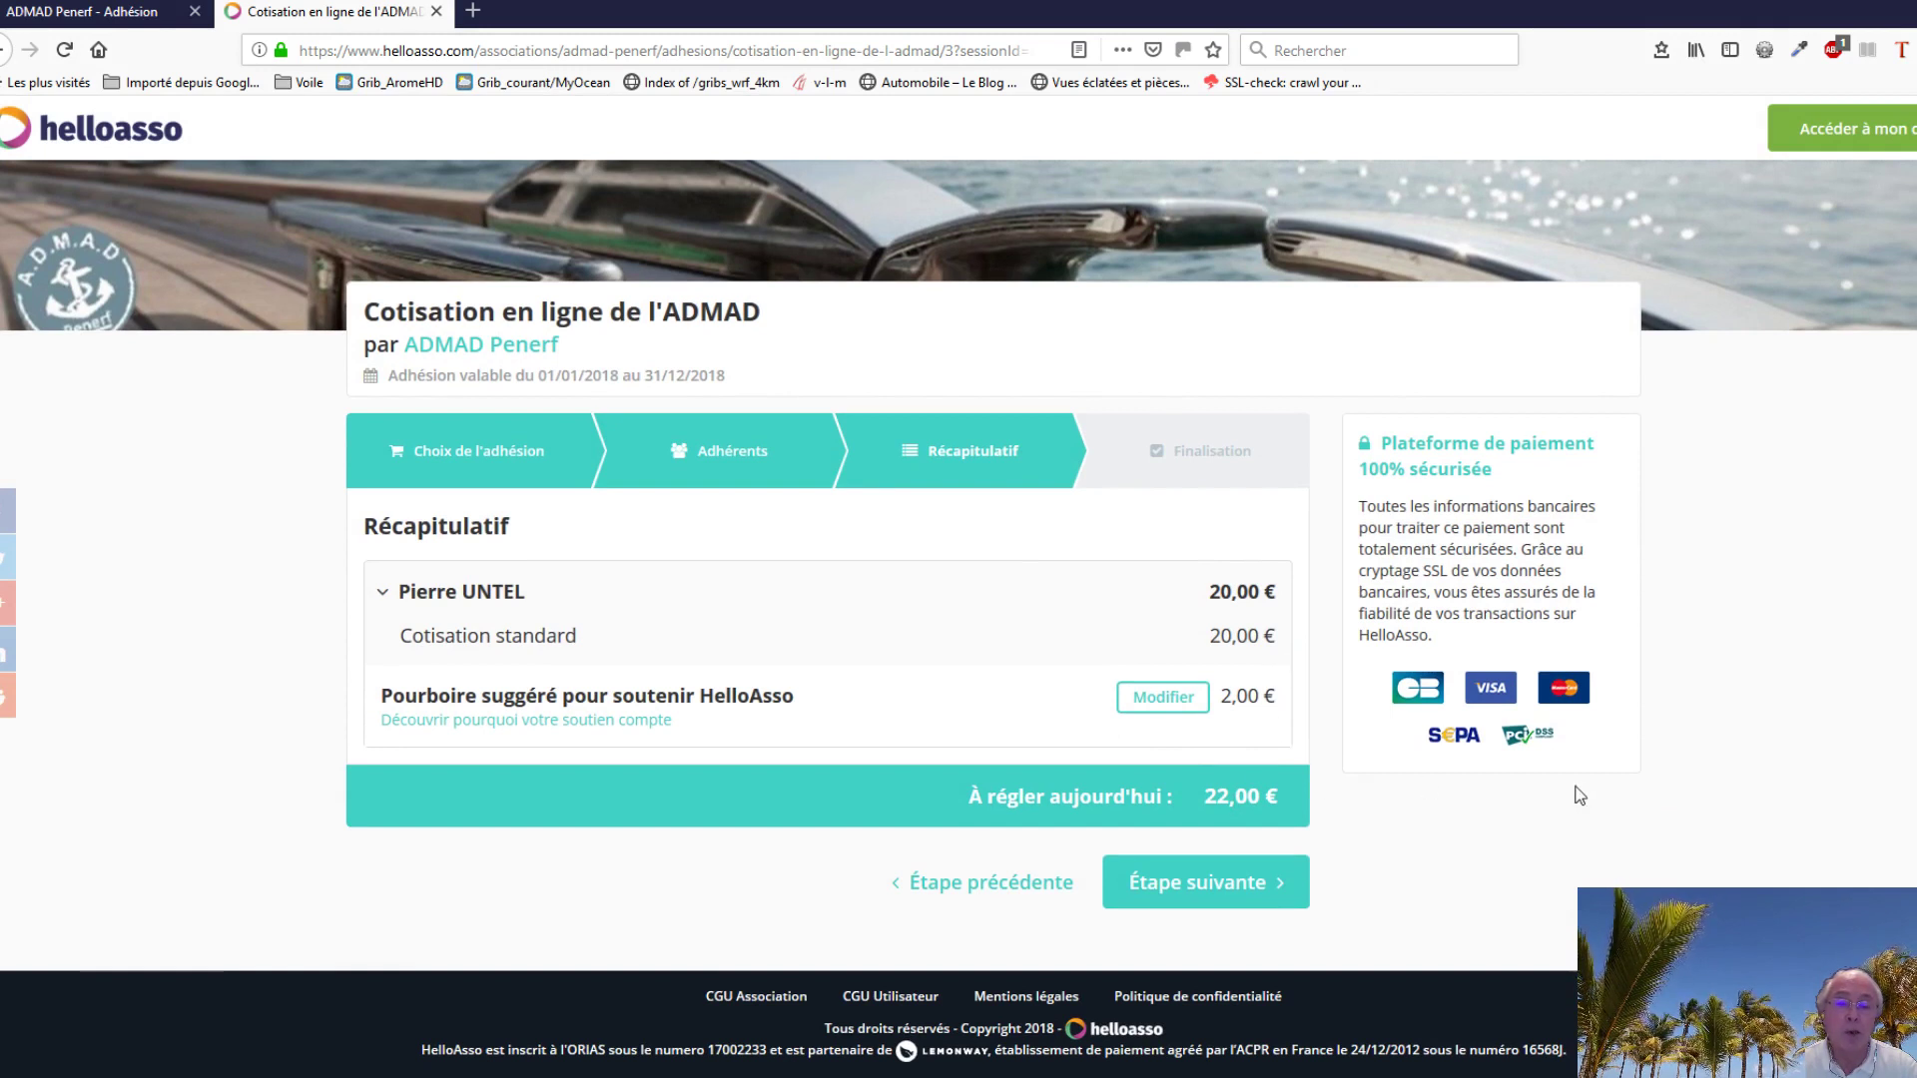
Step: Continue to payment and enter the payer's first name, surname and e-mail address
click(1231, 892)
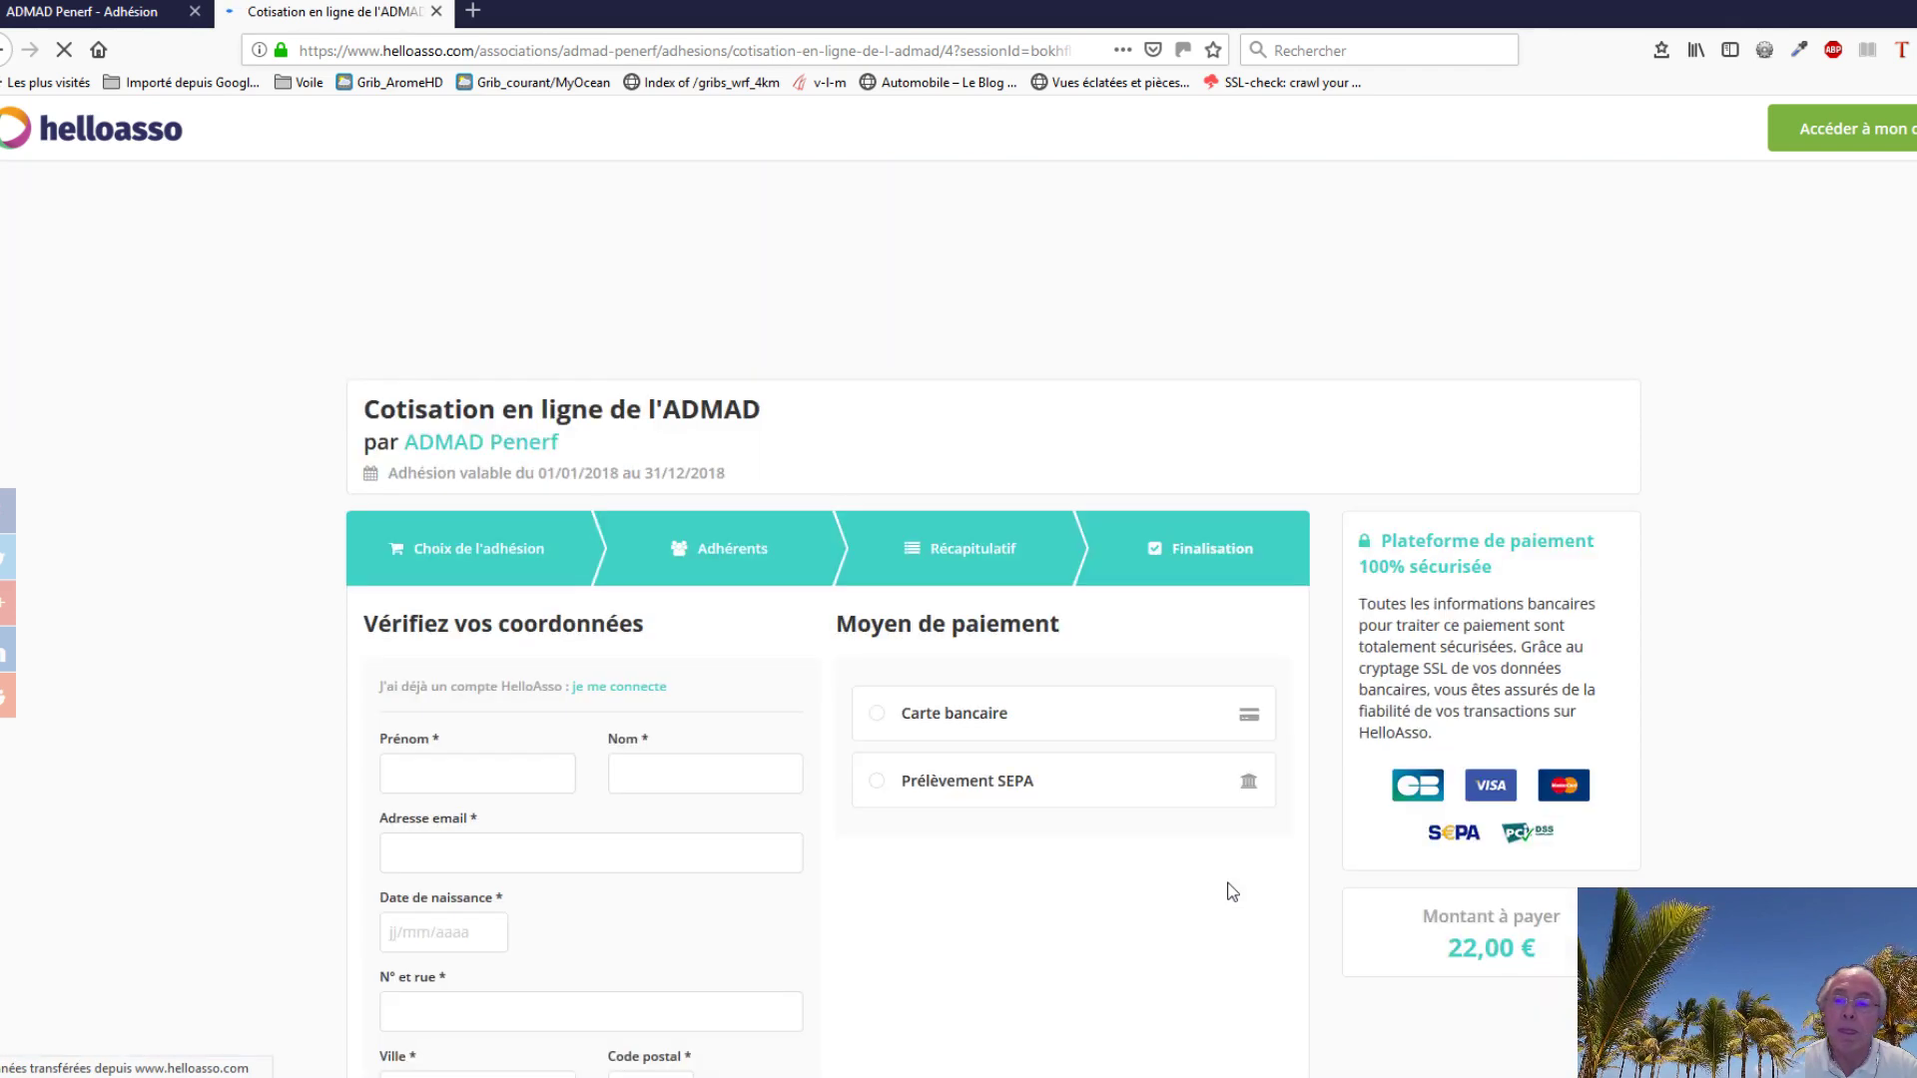
scroll(765, 786, down, 2)
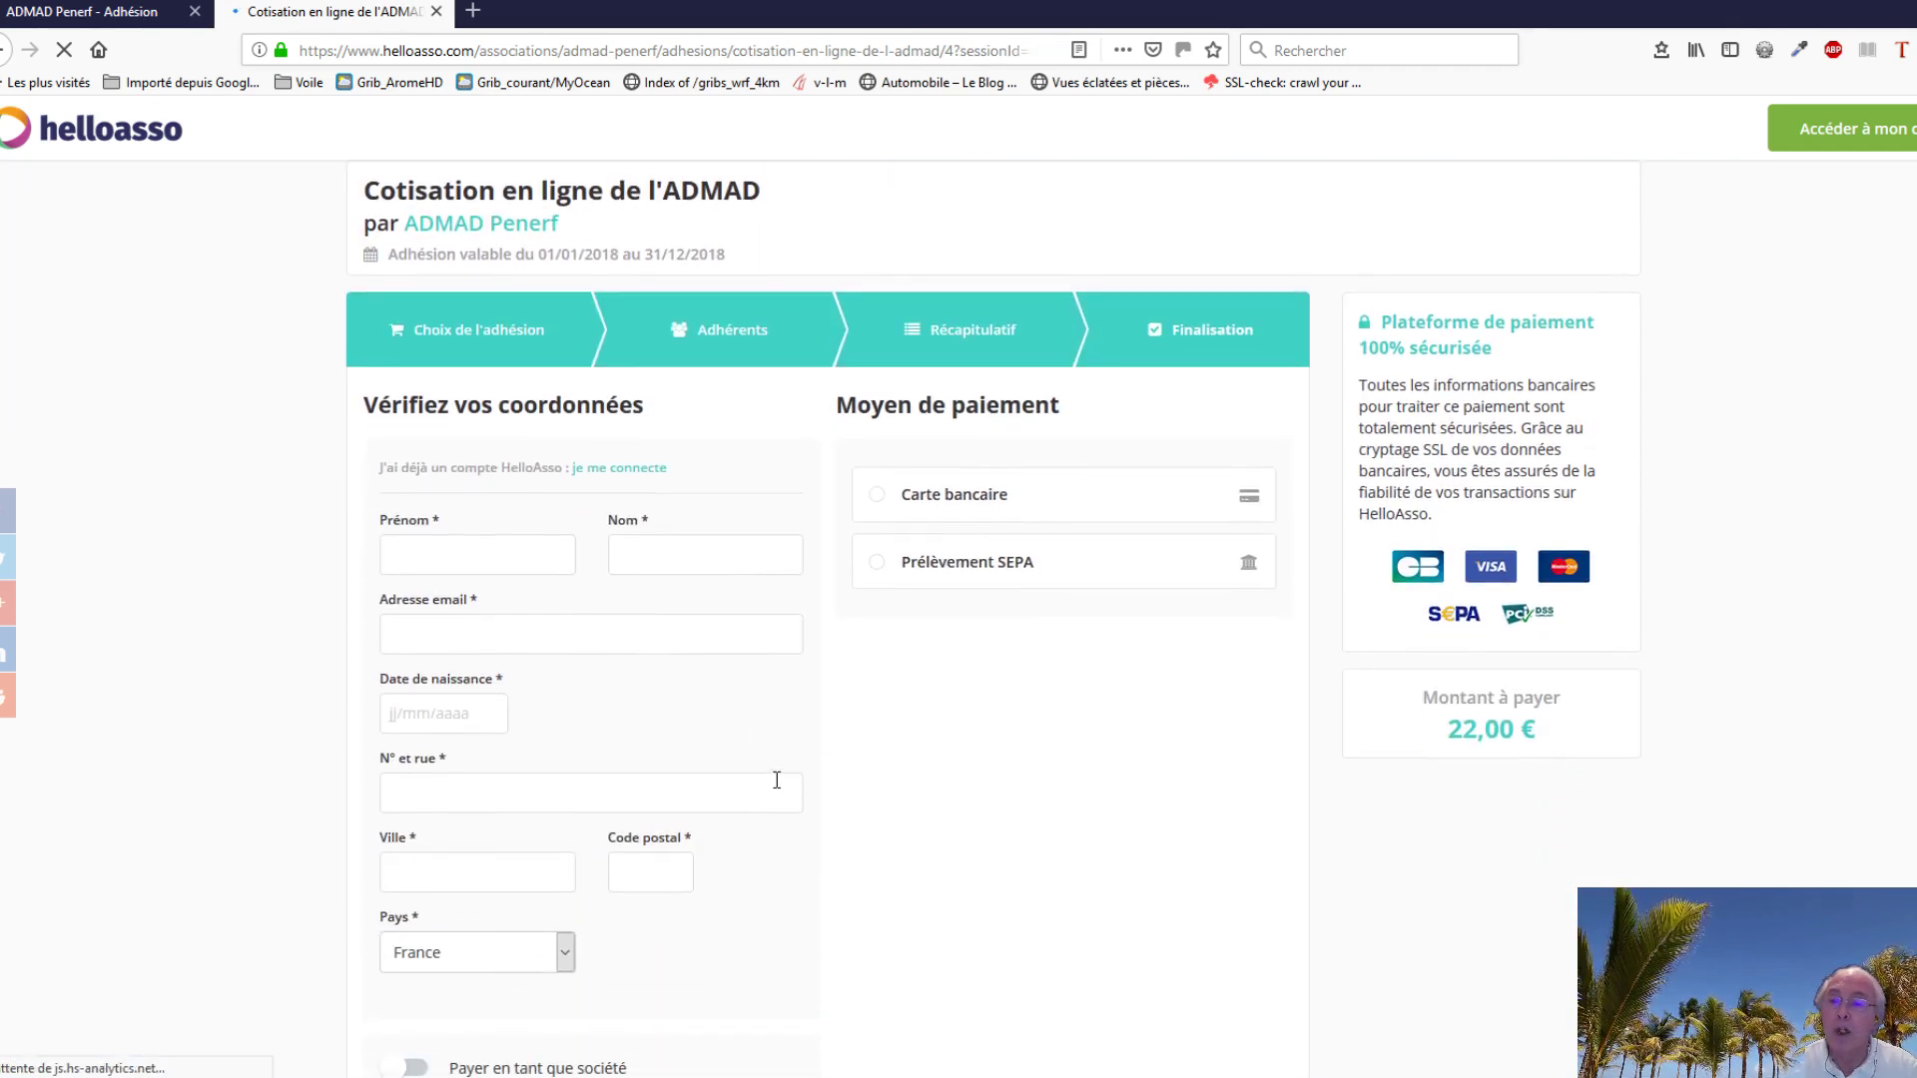
scroll(775, 779, down, 2)
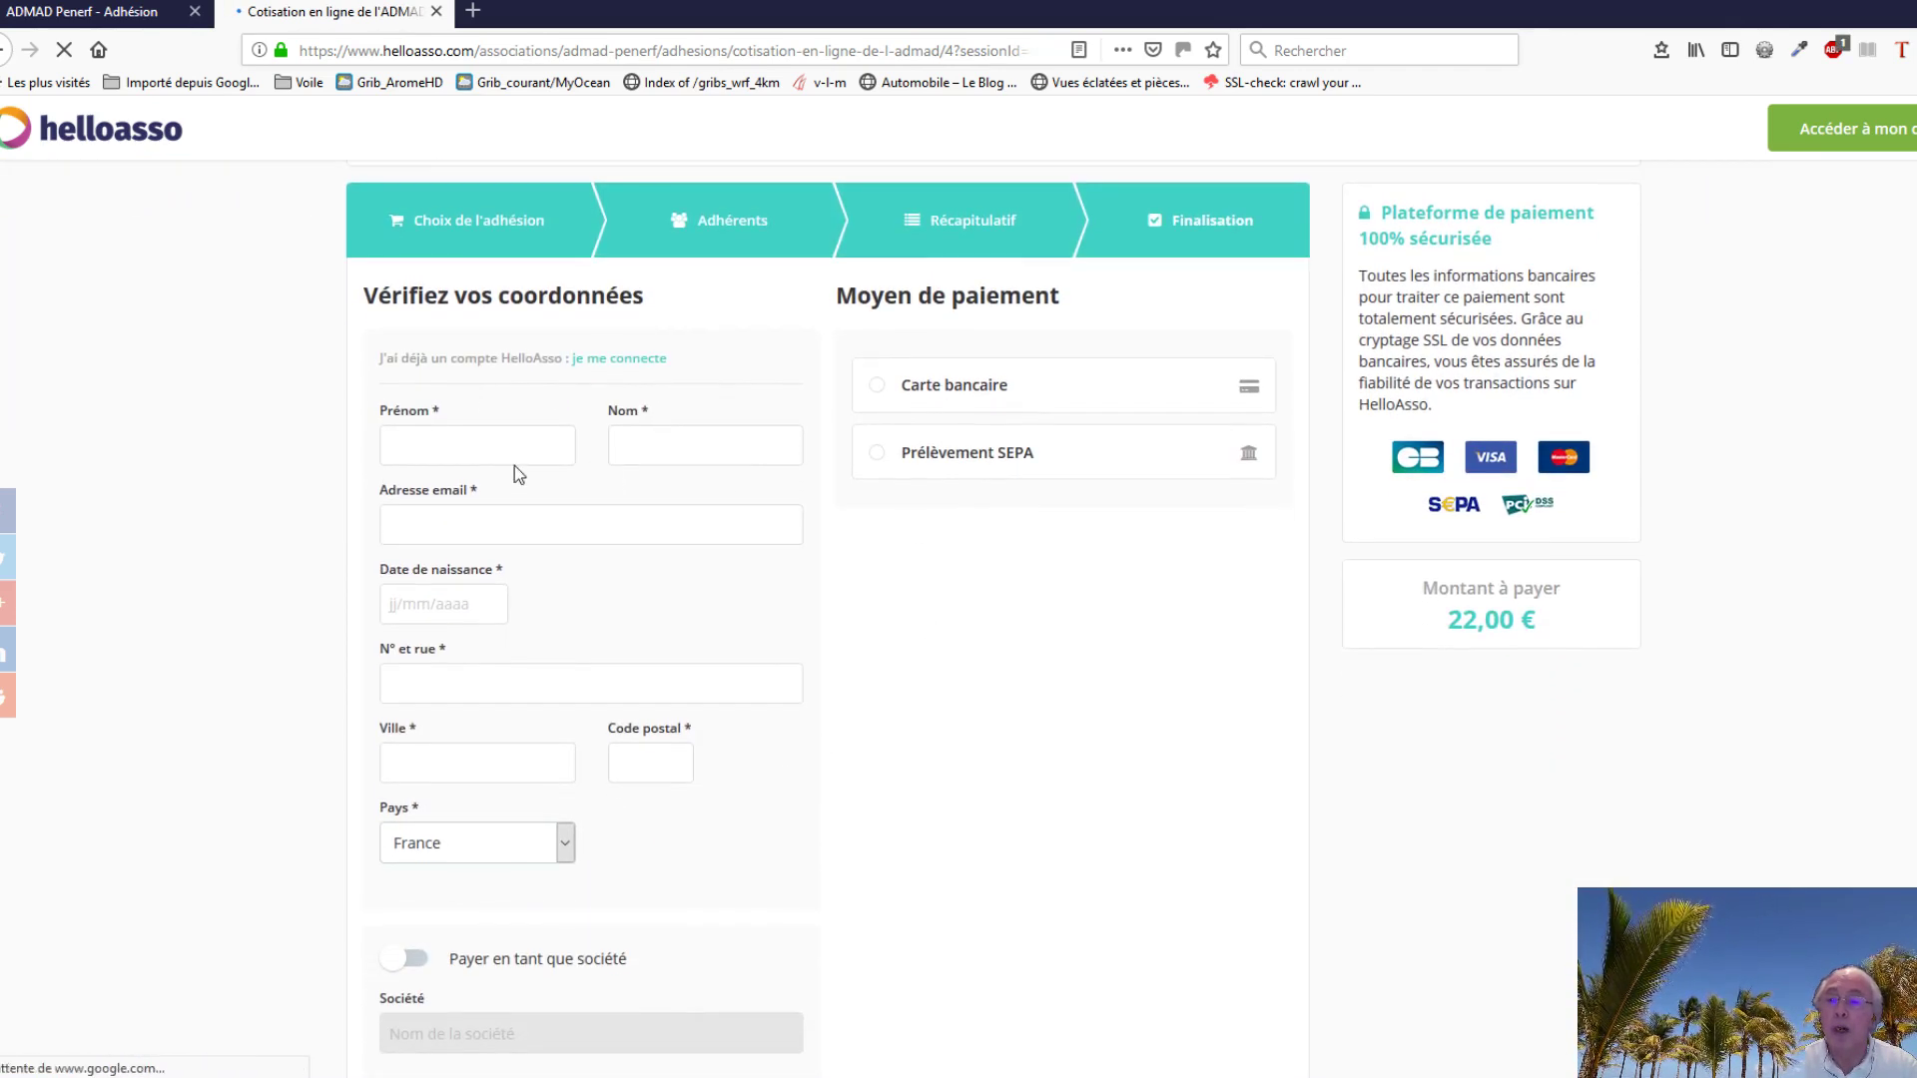
click(451, 452)
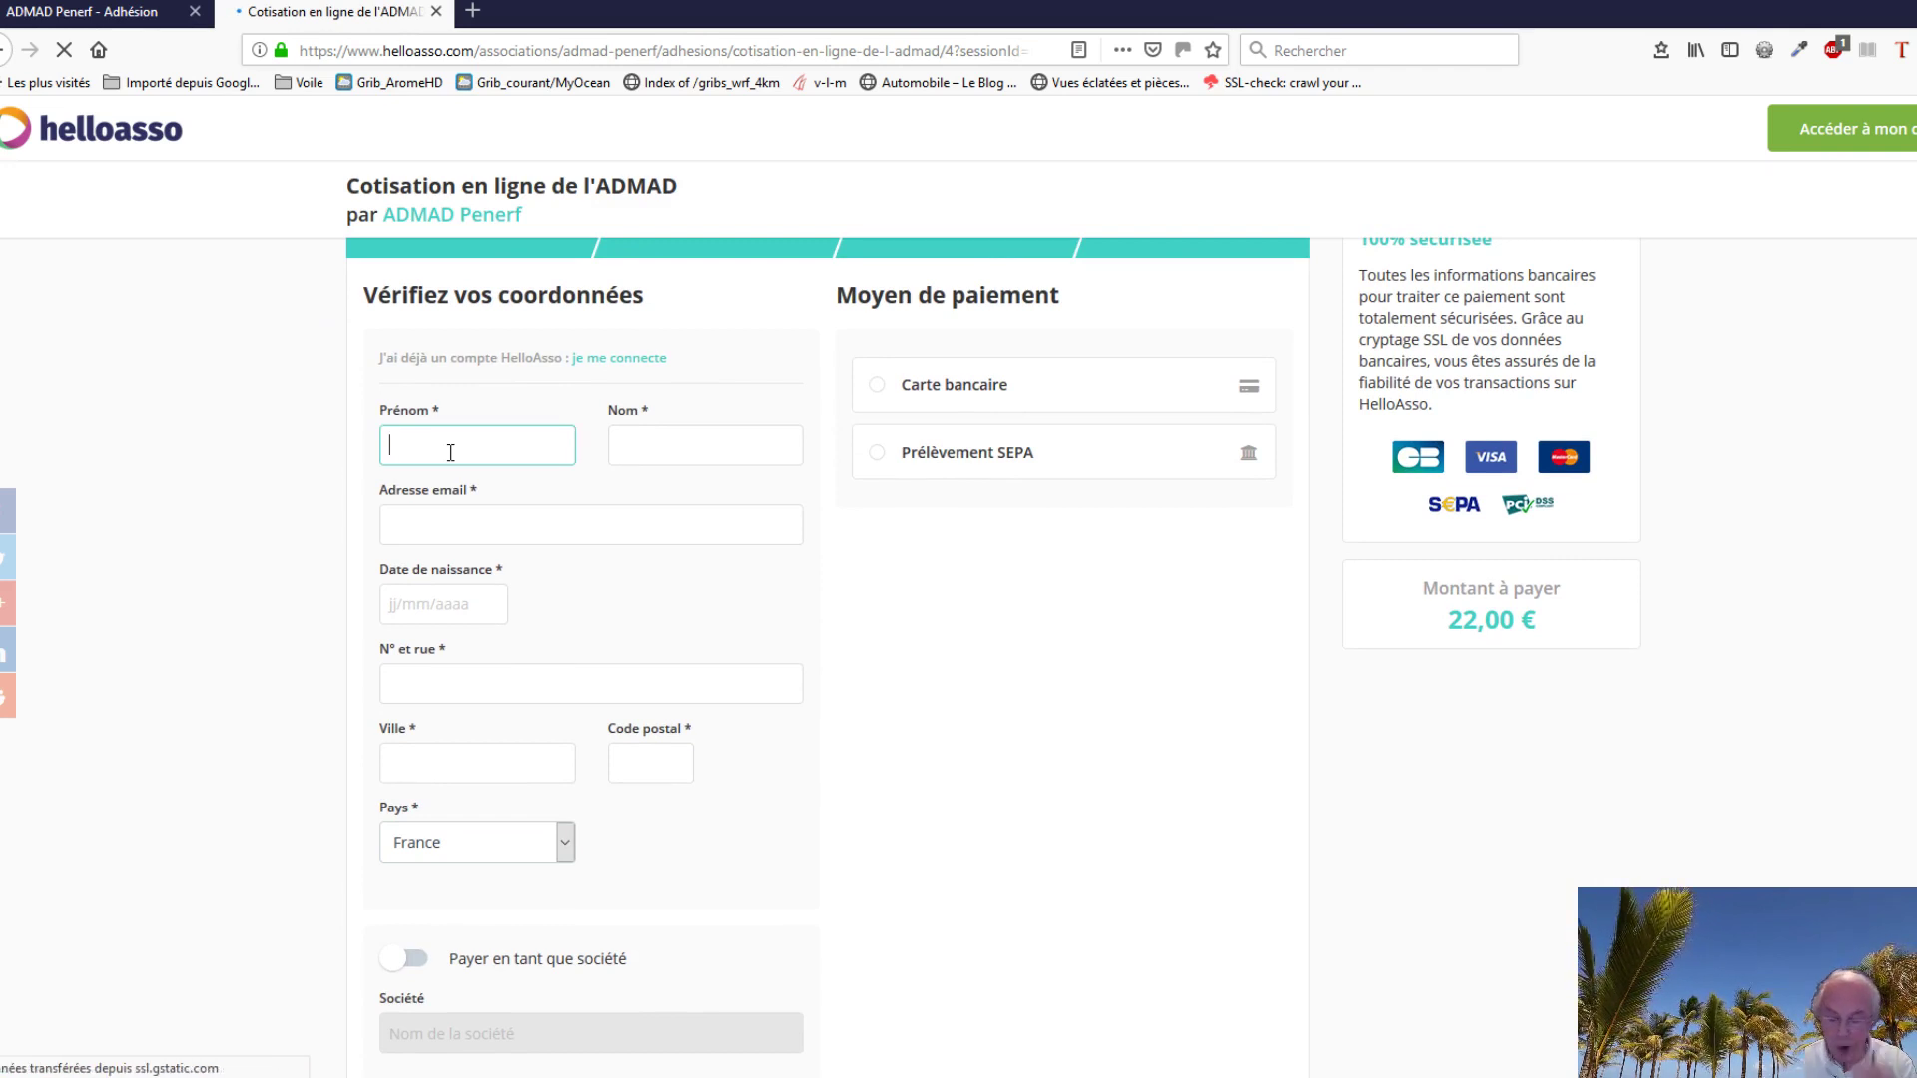
text(Pierre)
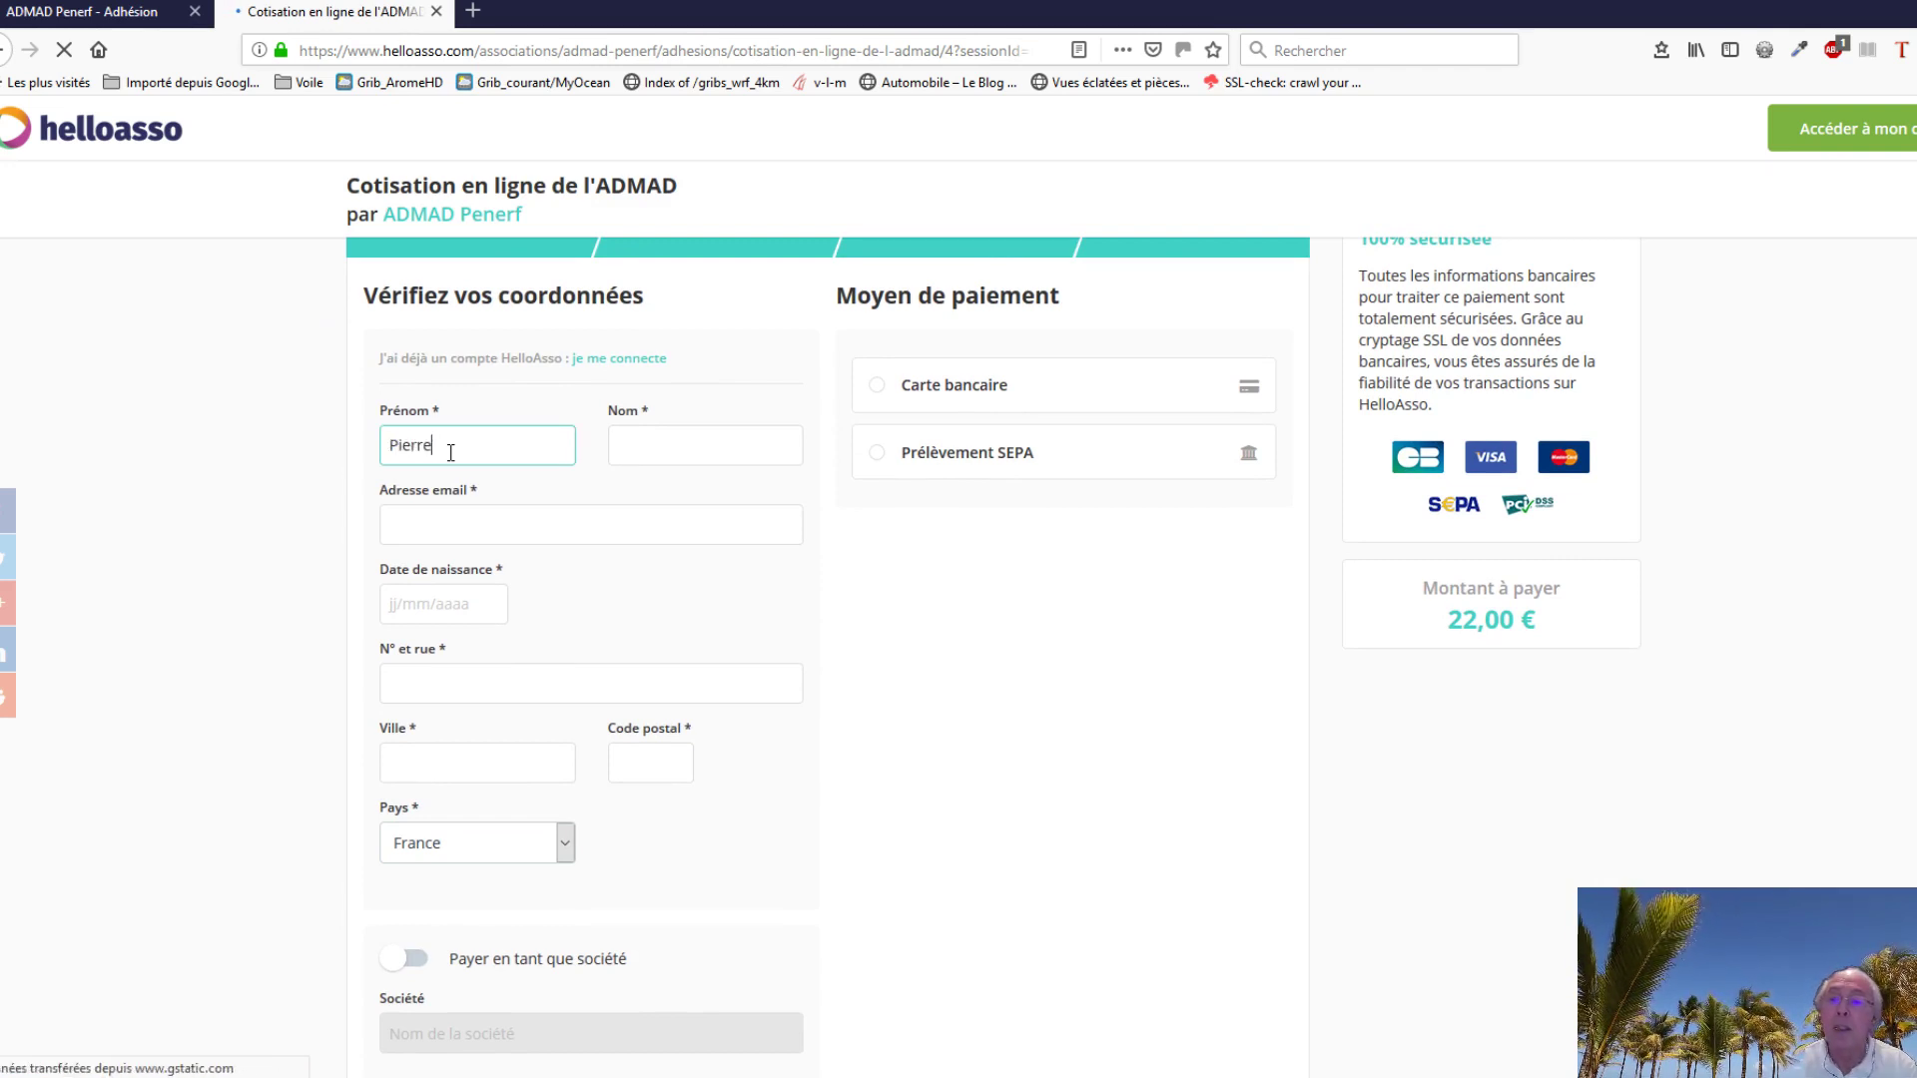
click(640, 444)
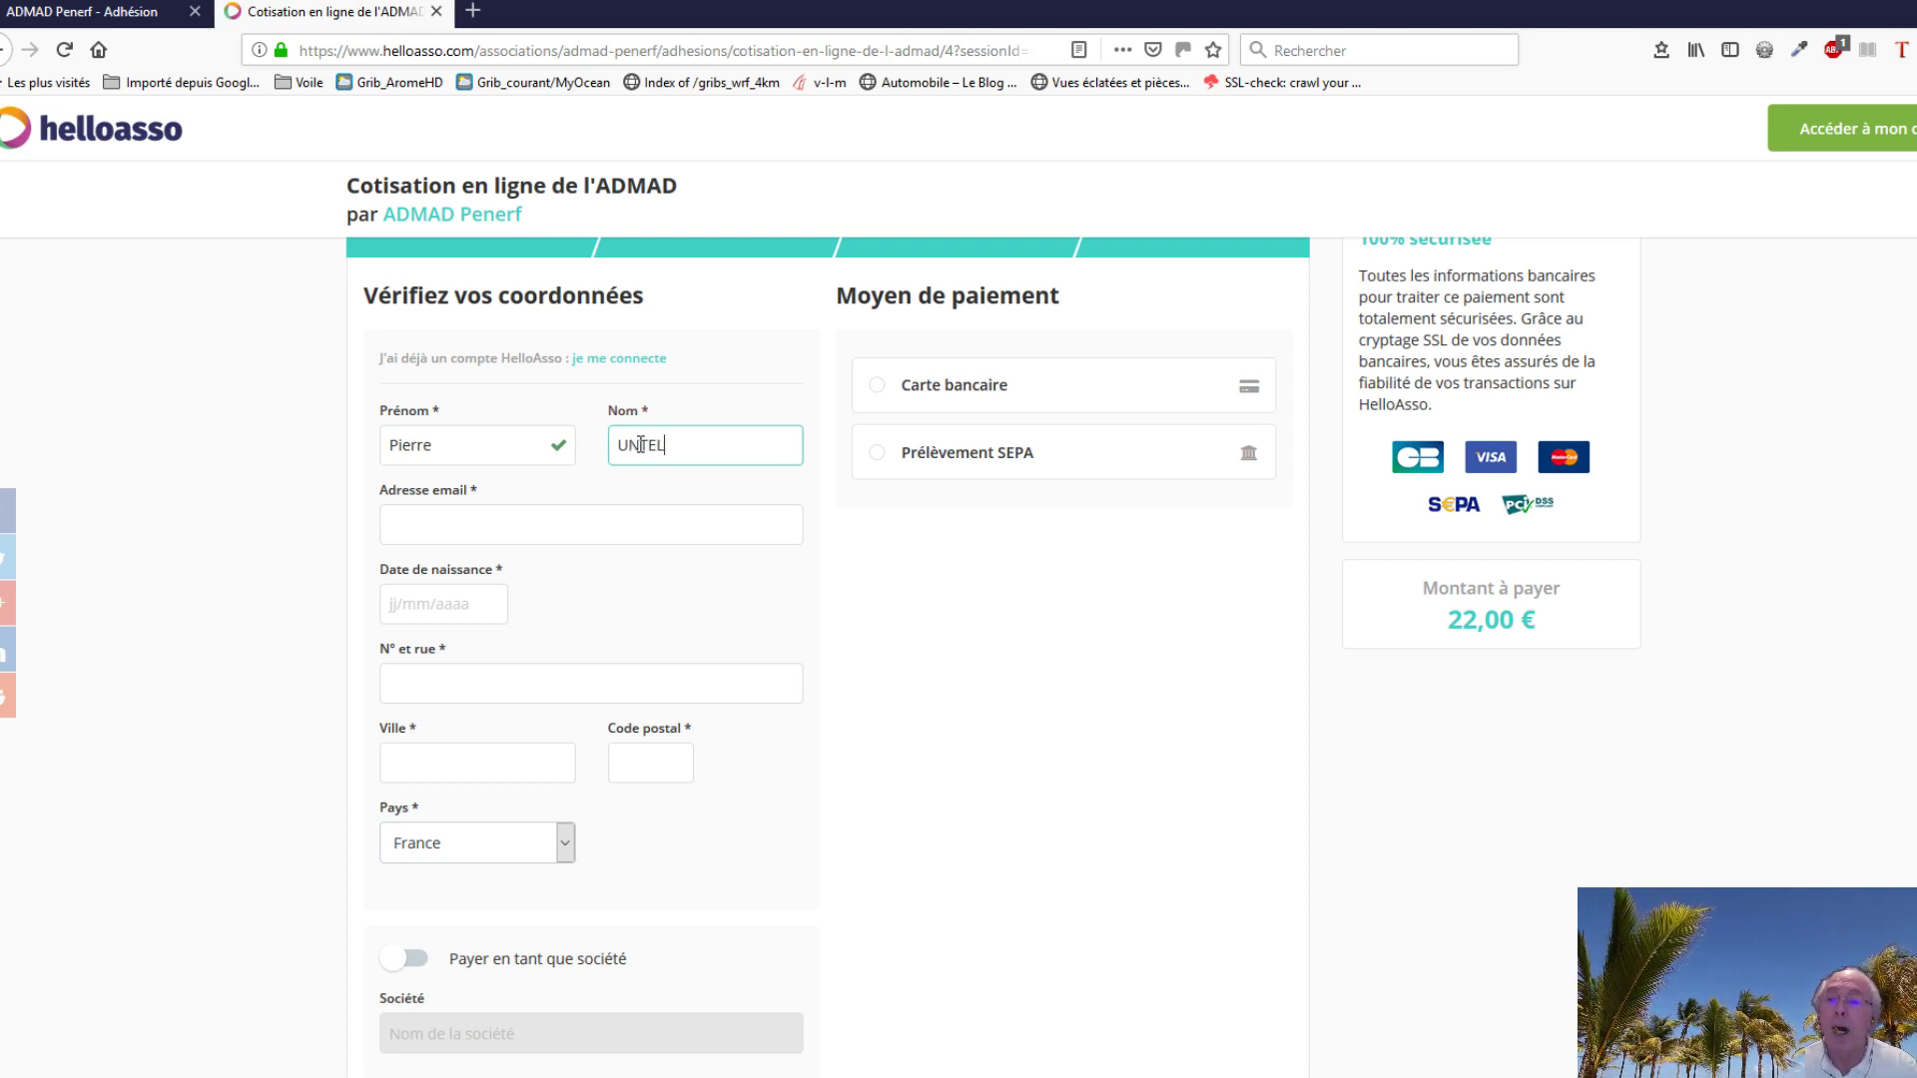
click(459, 524)
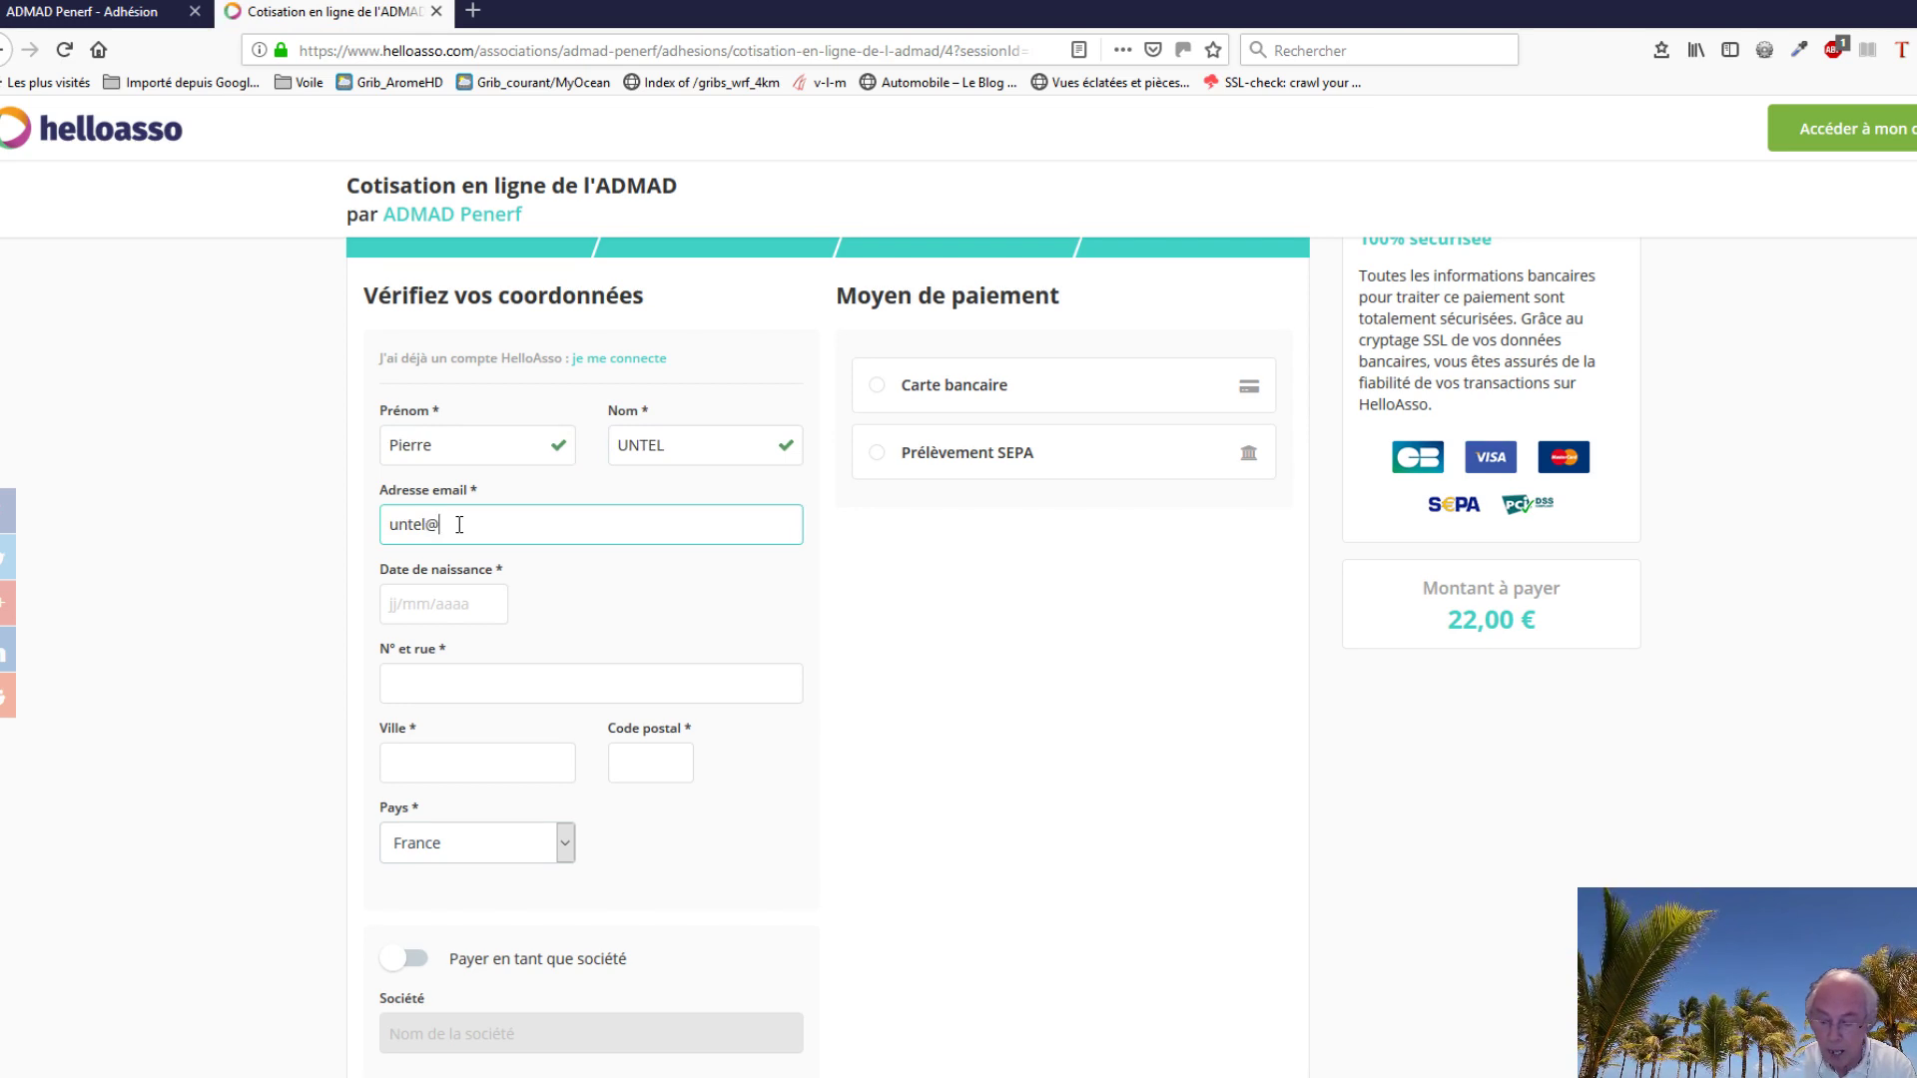
Step: Enter the payer's date of birth, street address, city and postal code
click(475, 604)
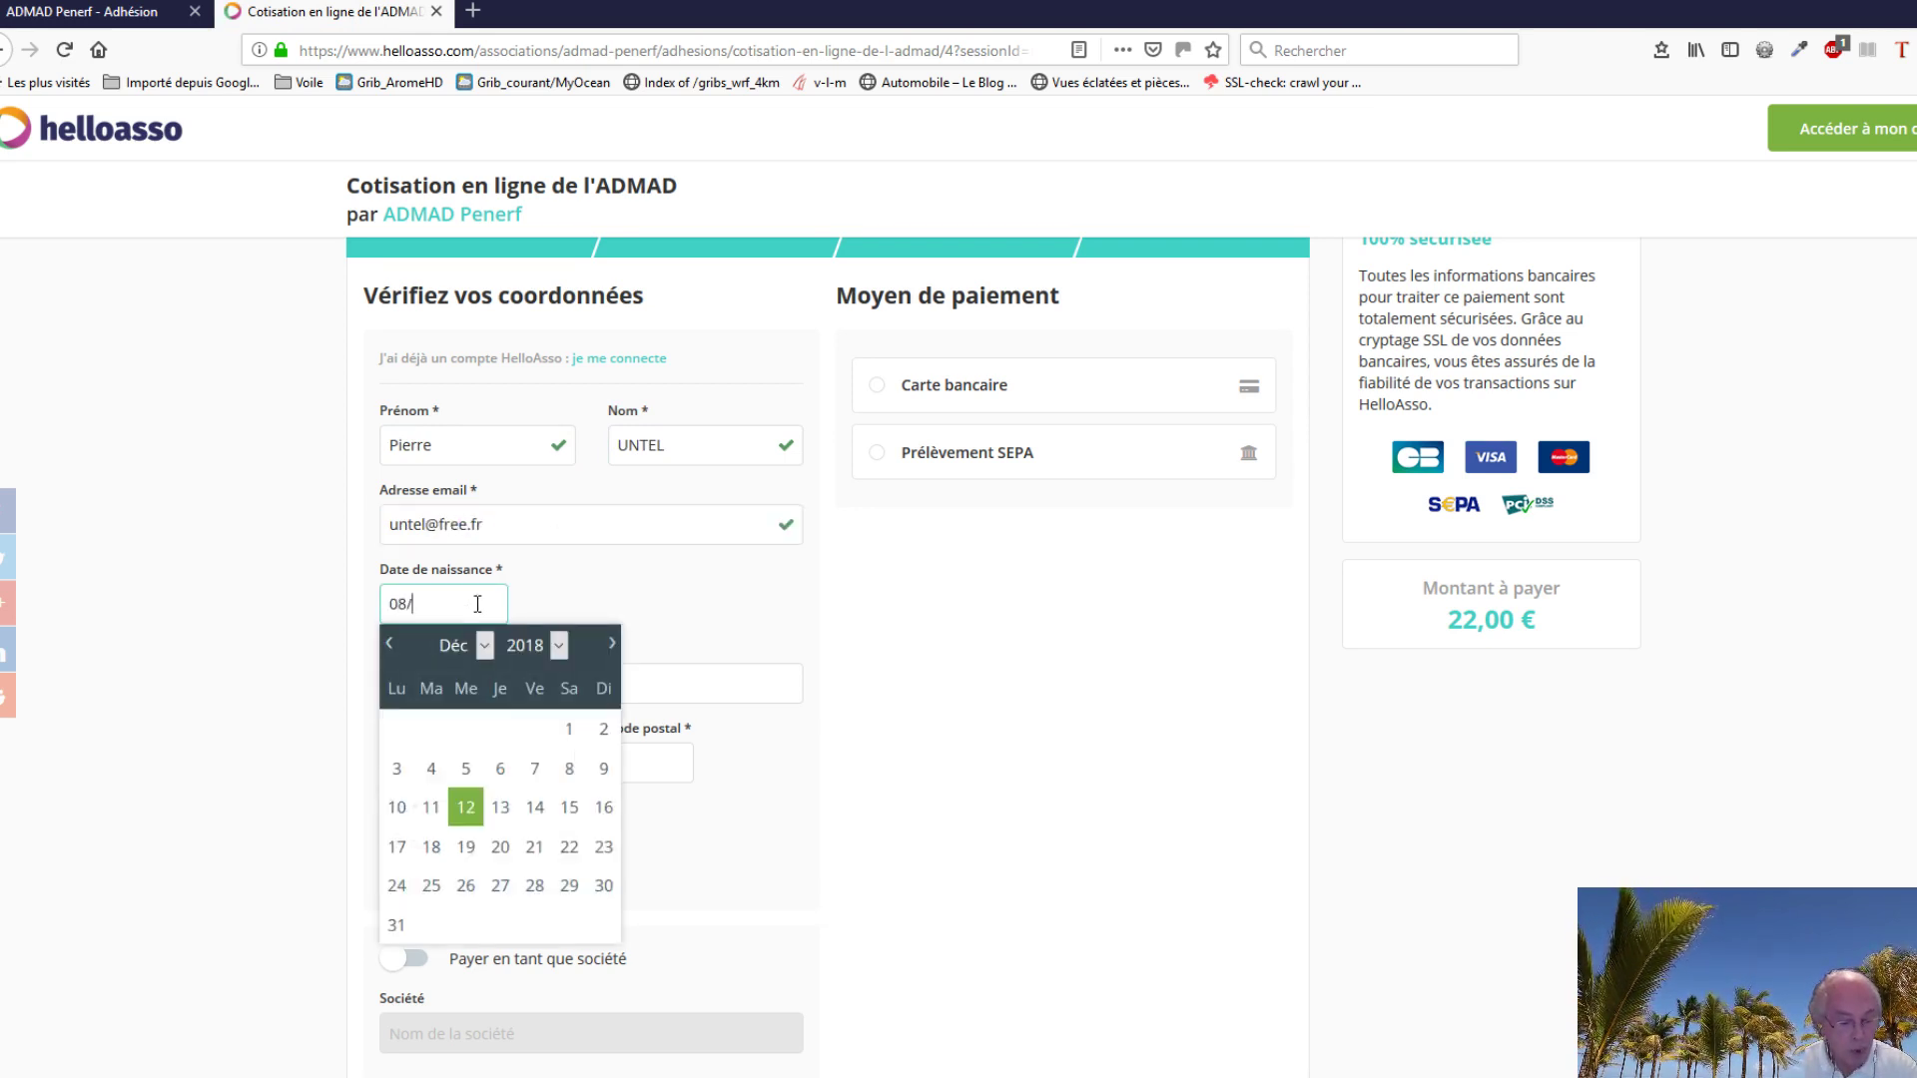
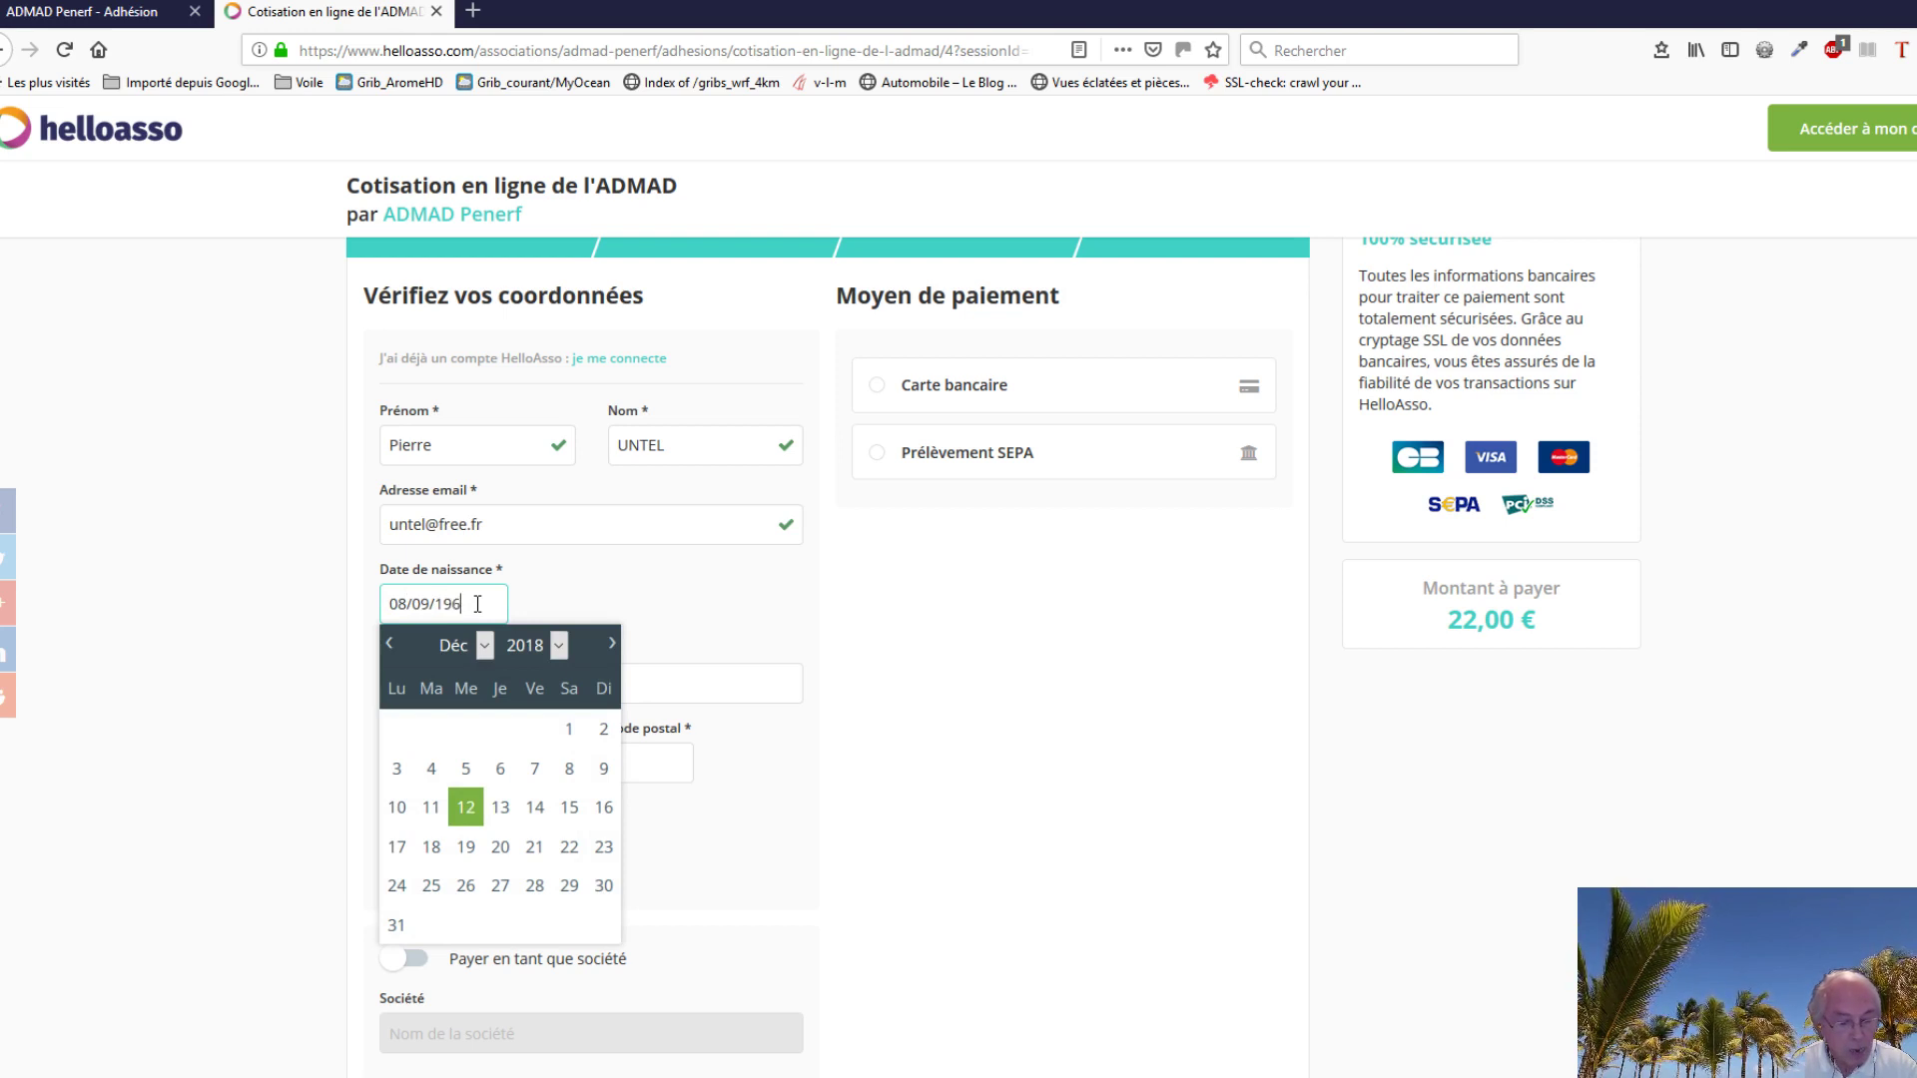
click(887, 759)
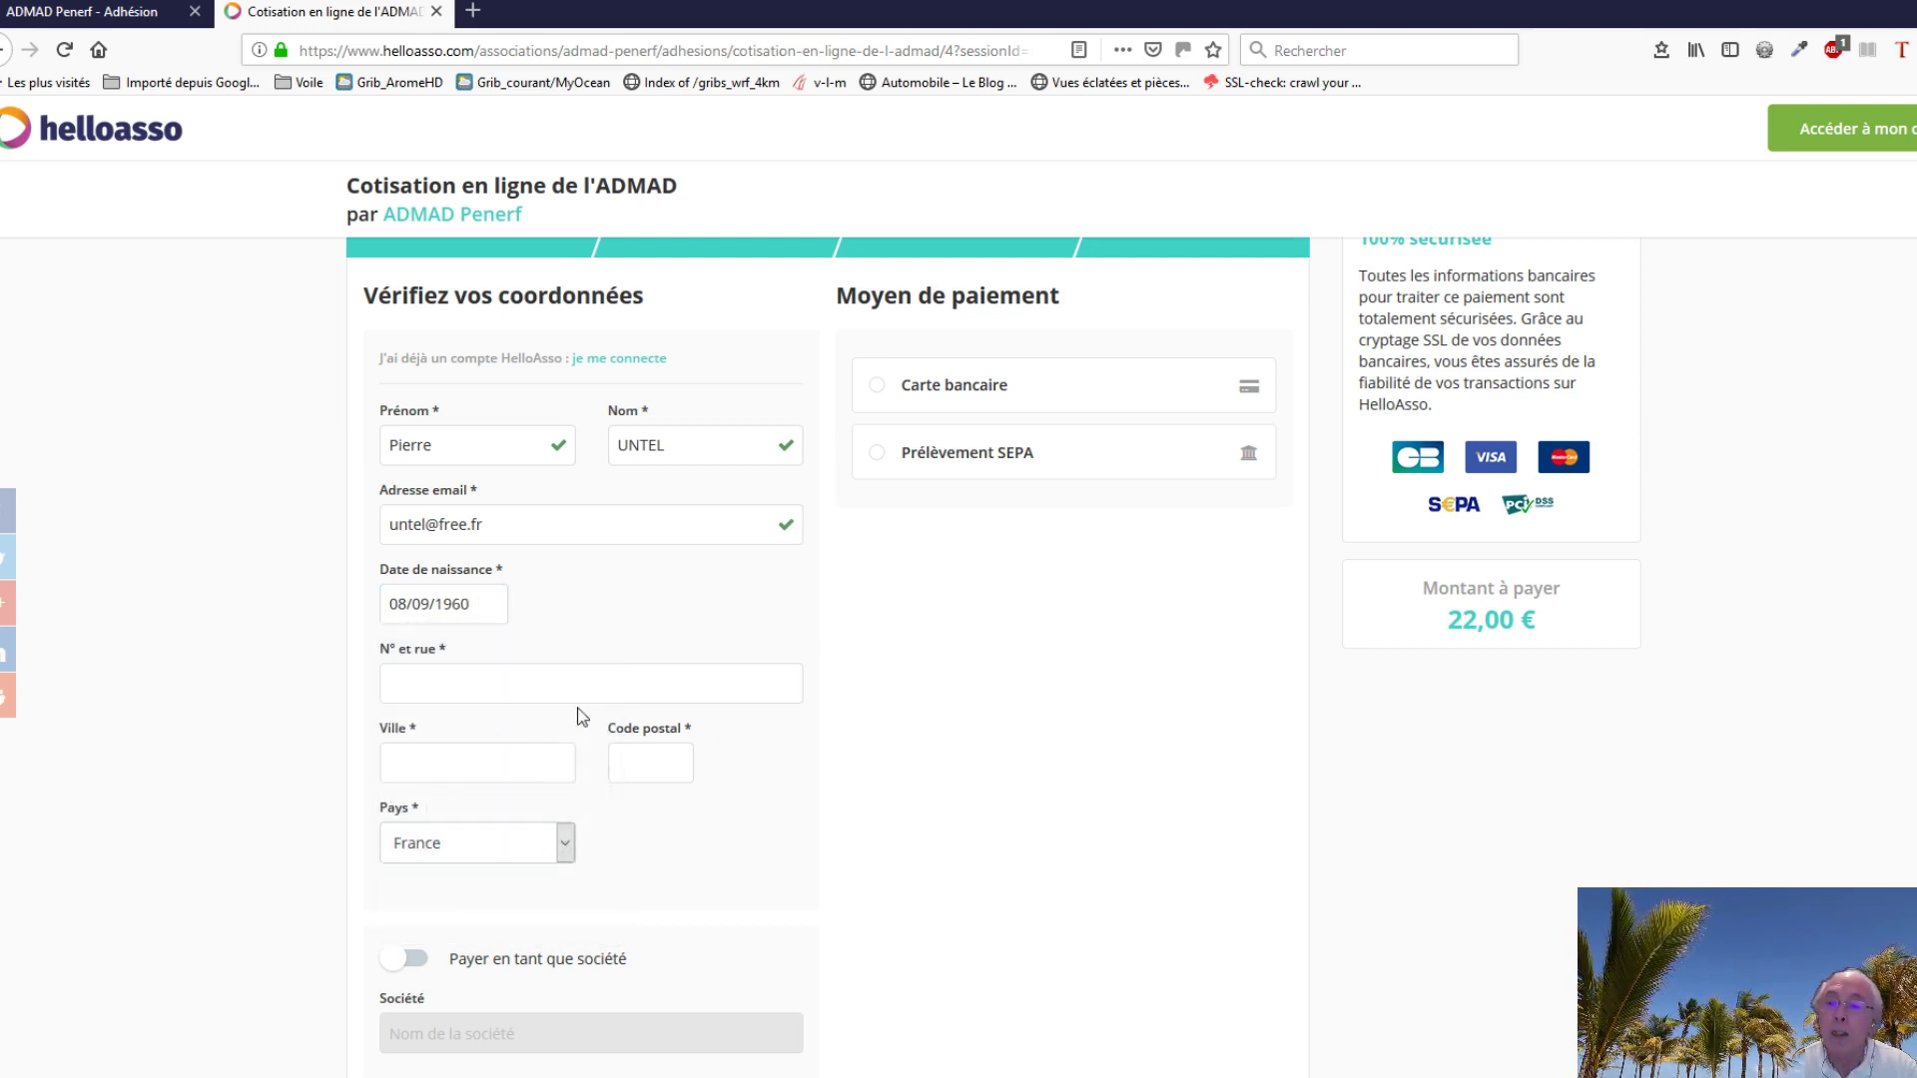
click(451, 688)
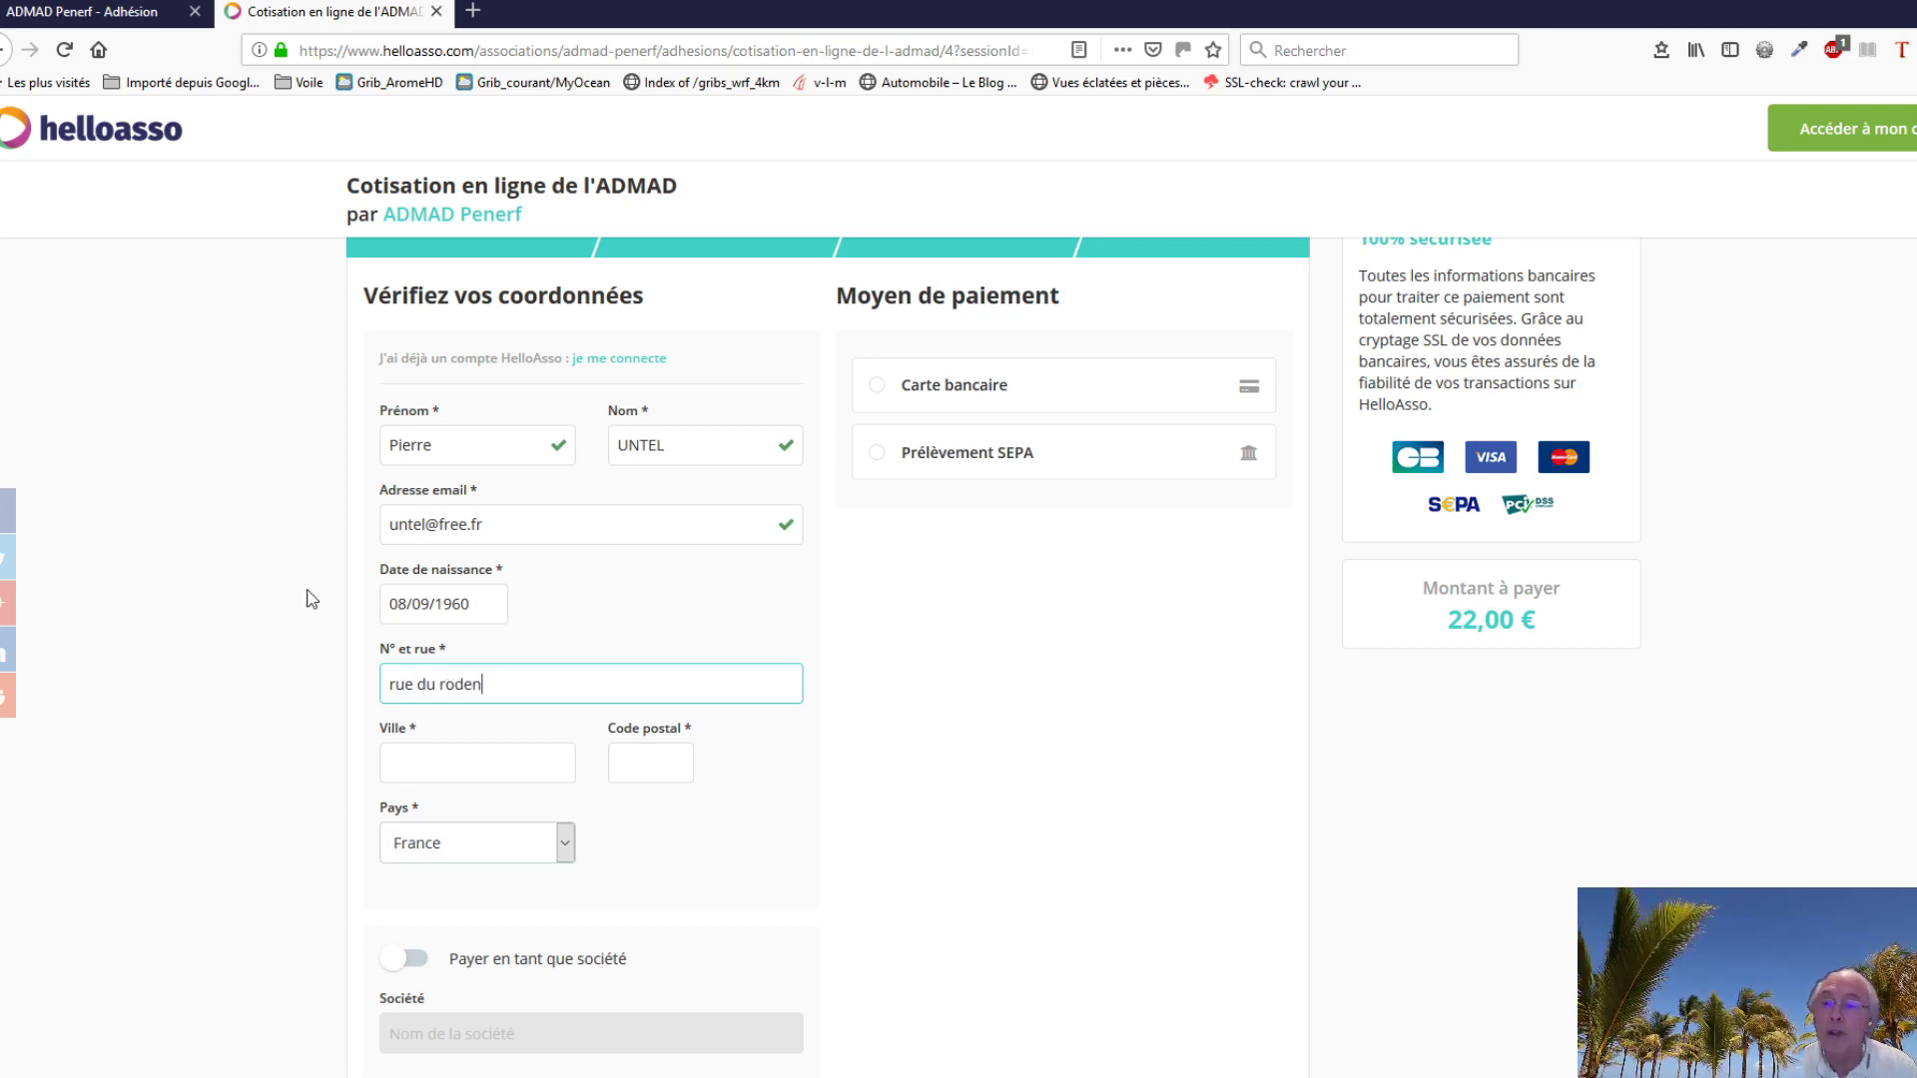
click(461, 775)
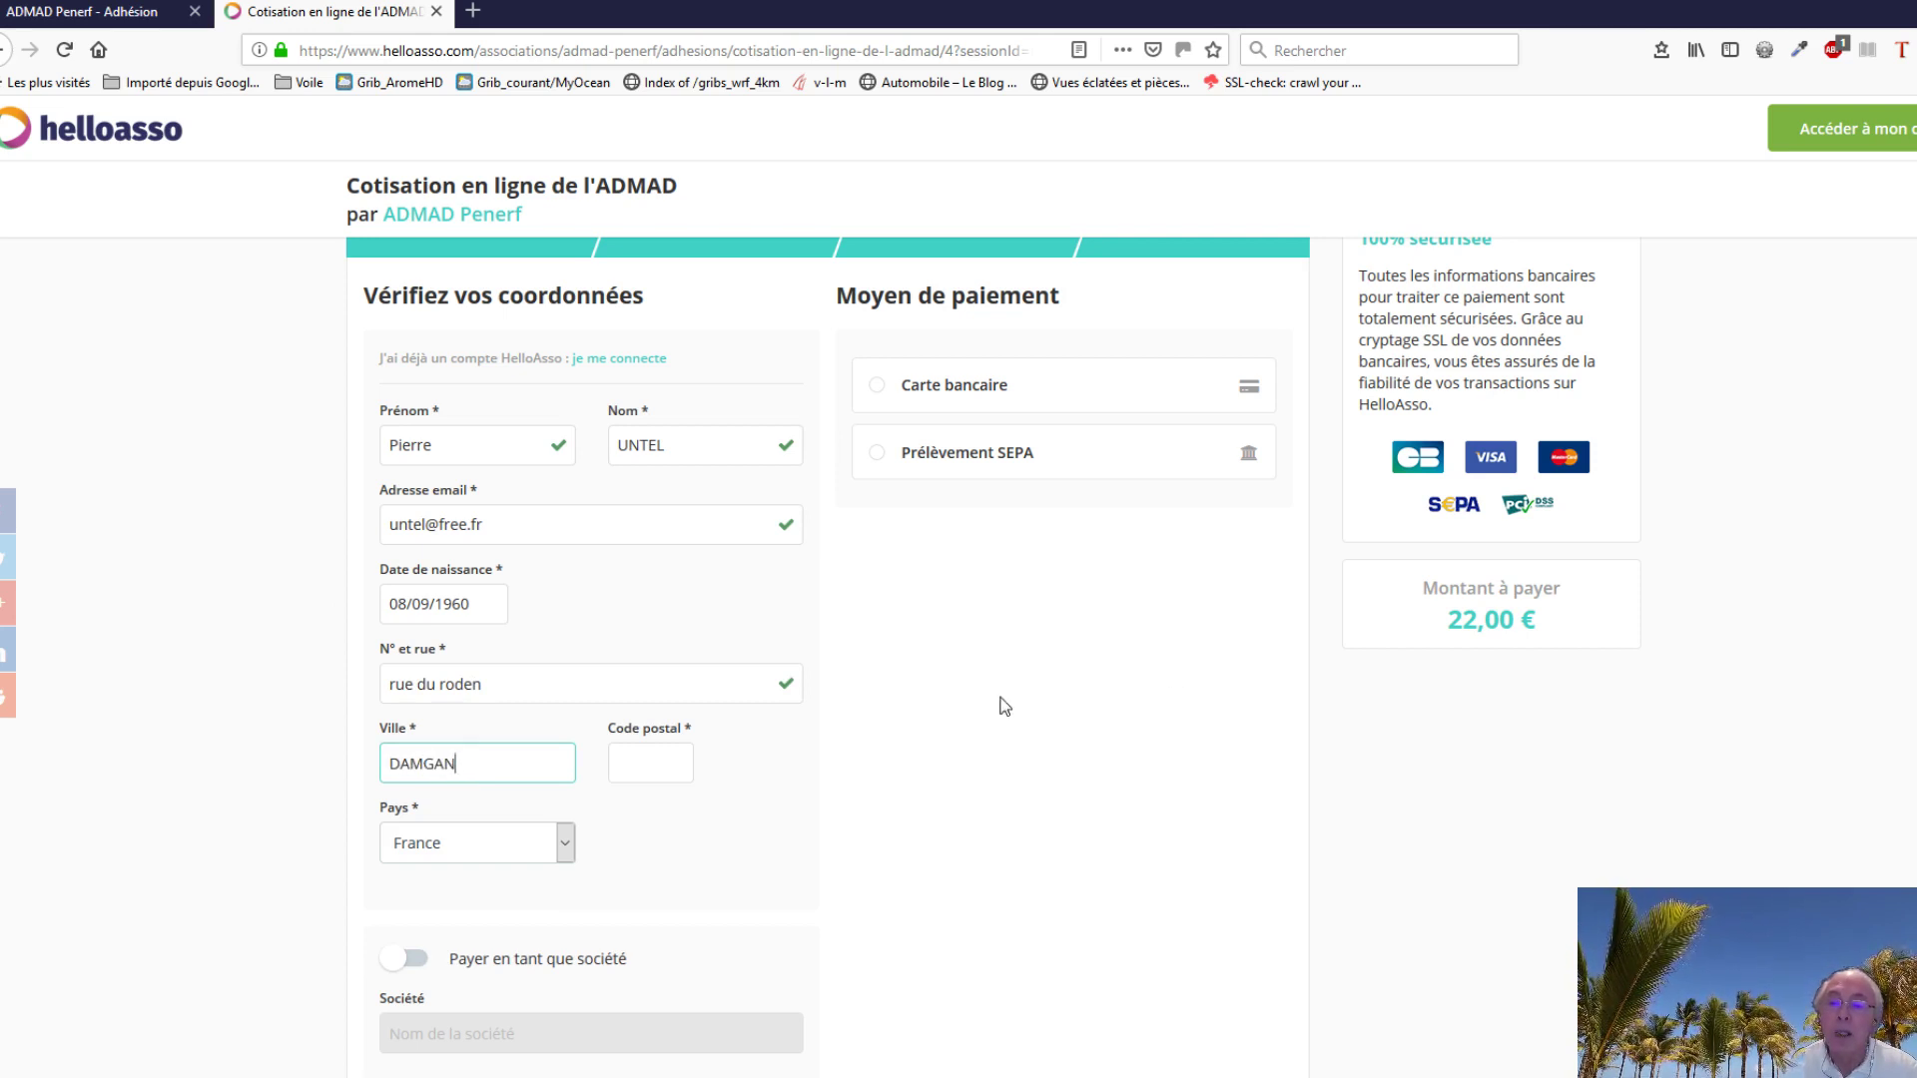
click(668, 769)
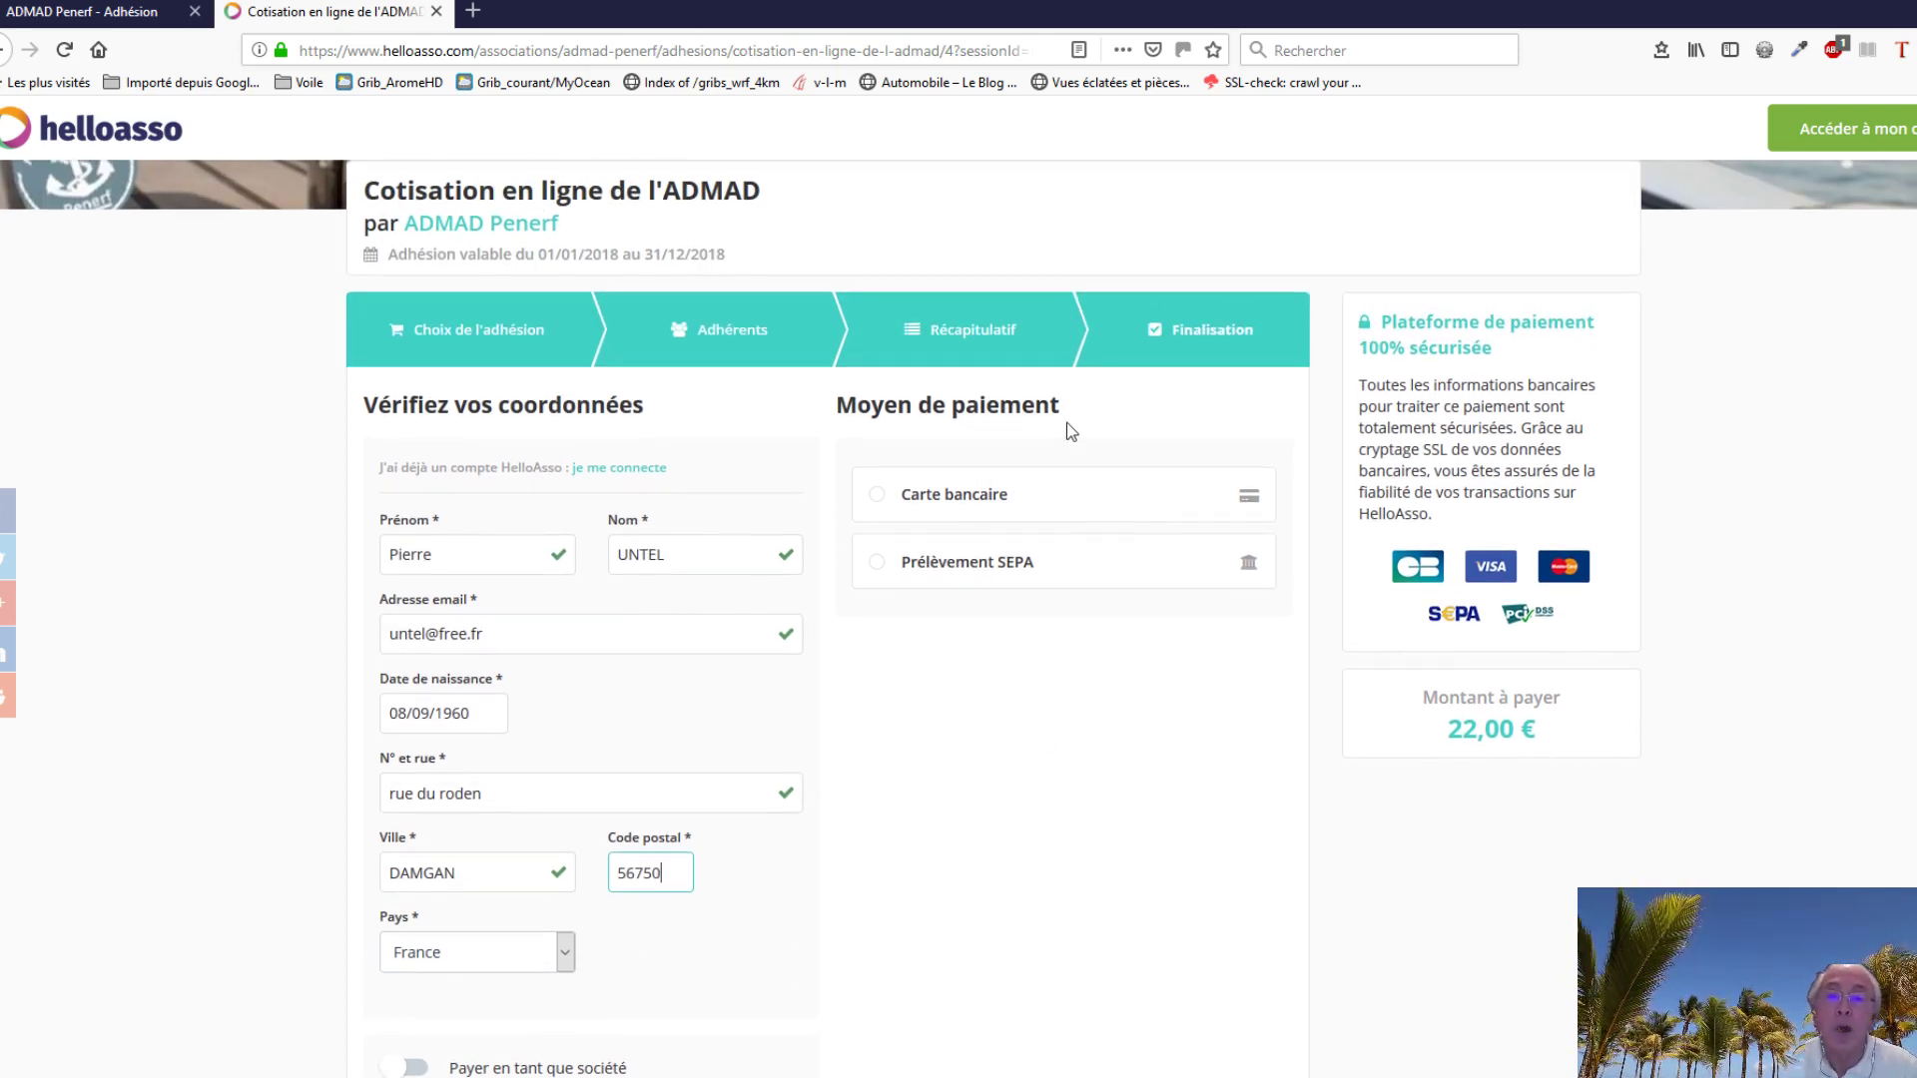
Step: Select Carte bancaire as the payment method for the 22,00 € membership
click(878, 504)
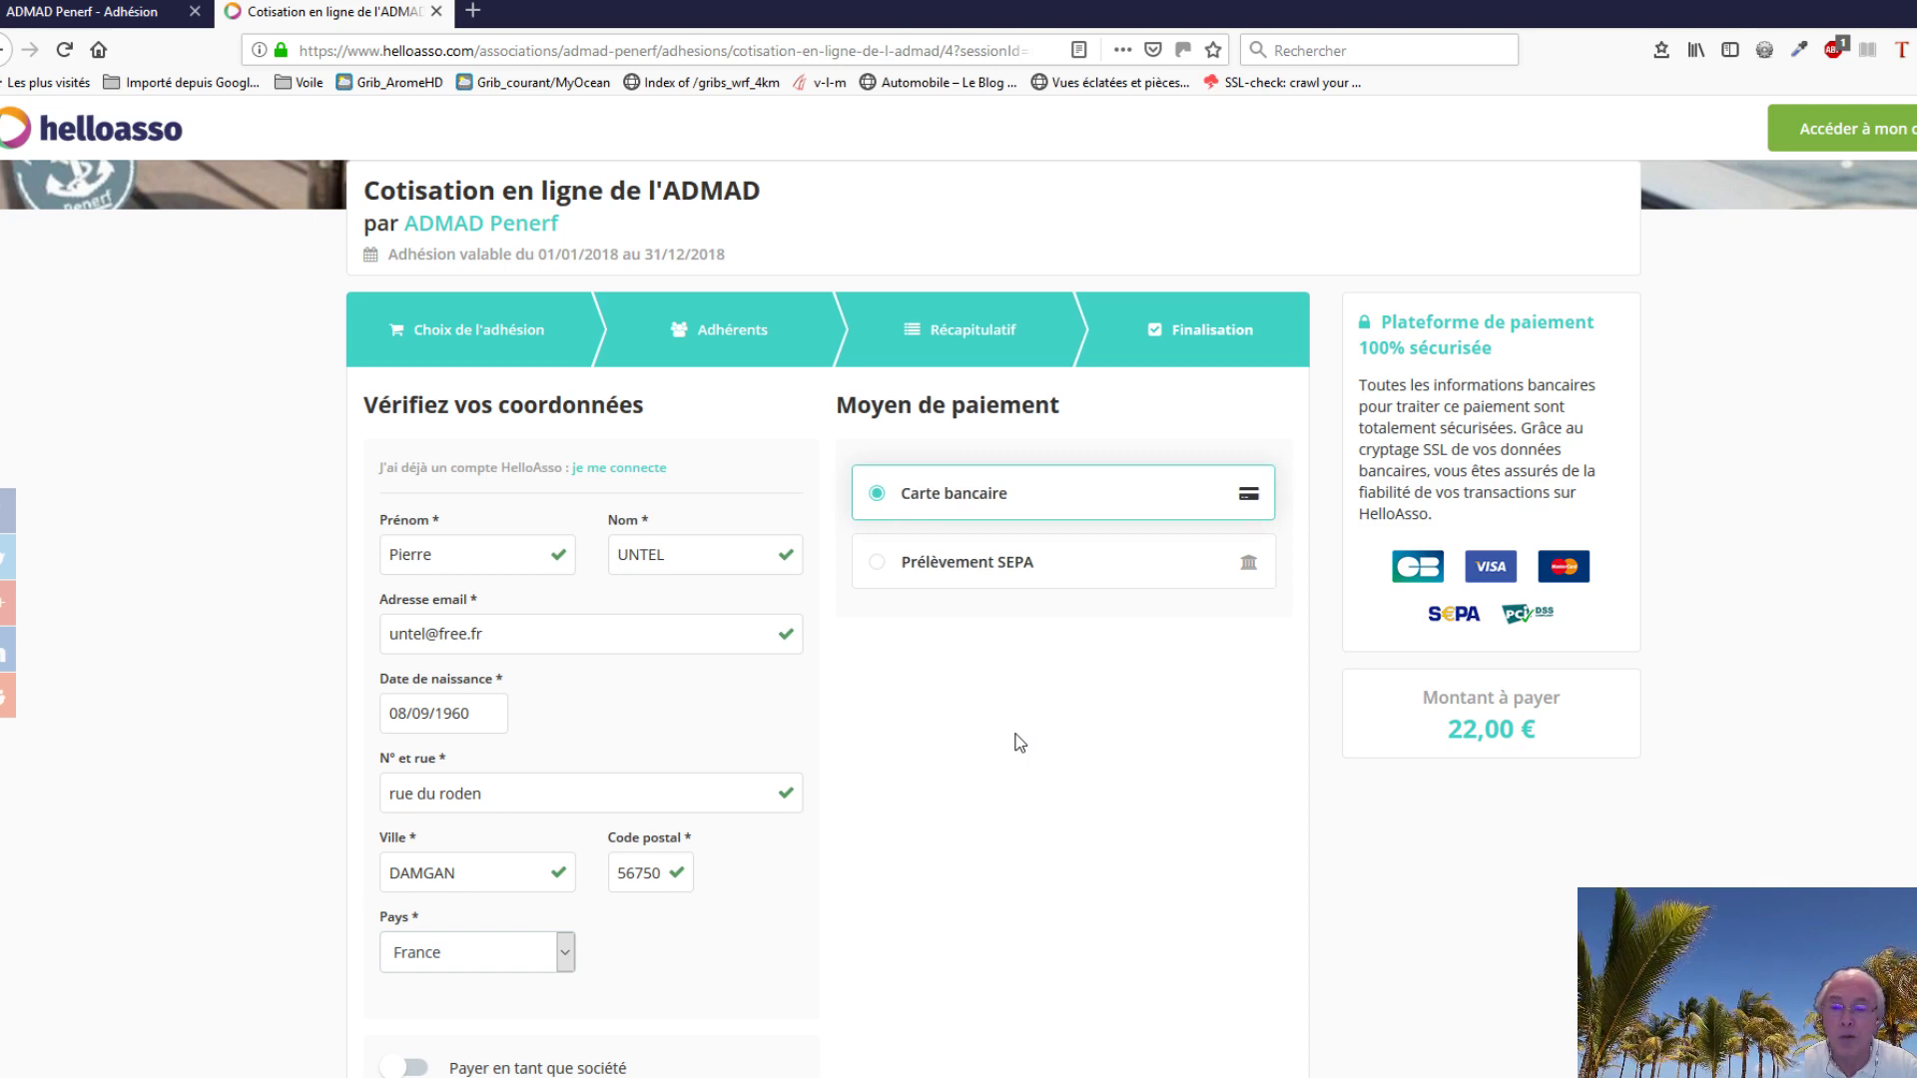
scroll(1018, 743, down, 5)
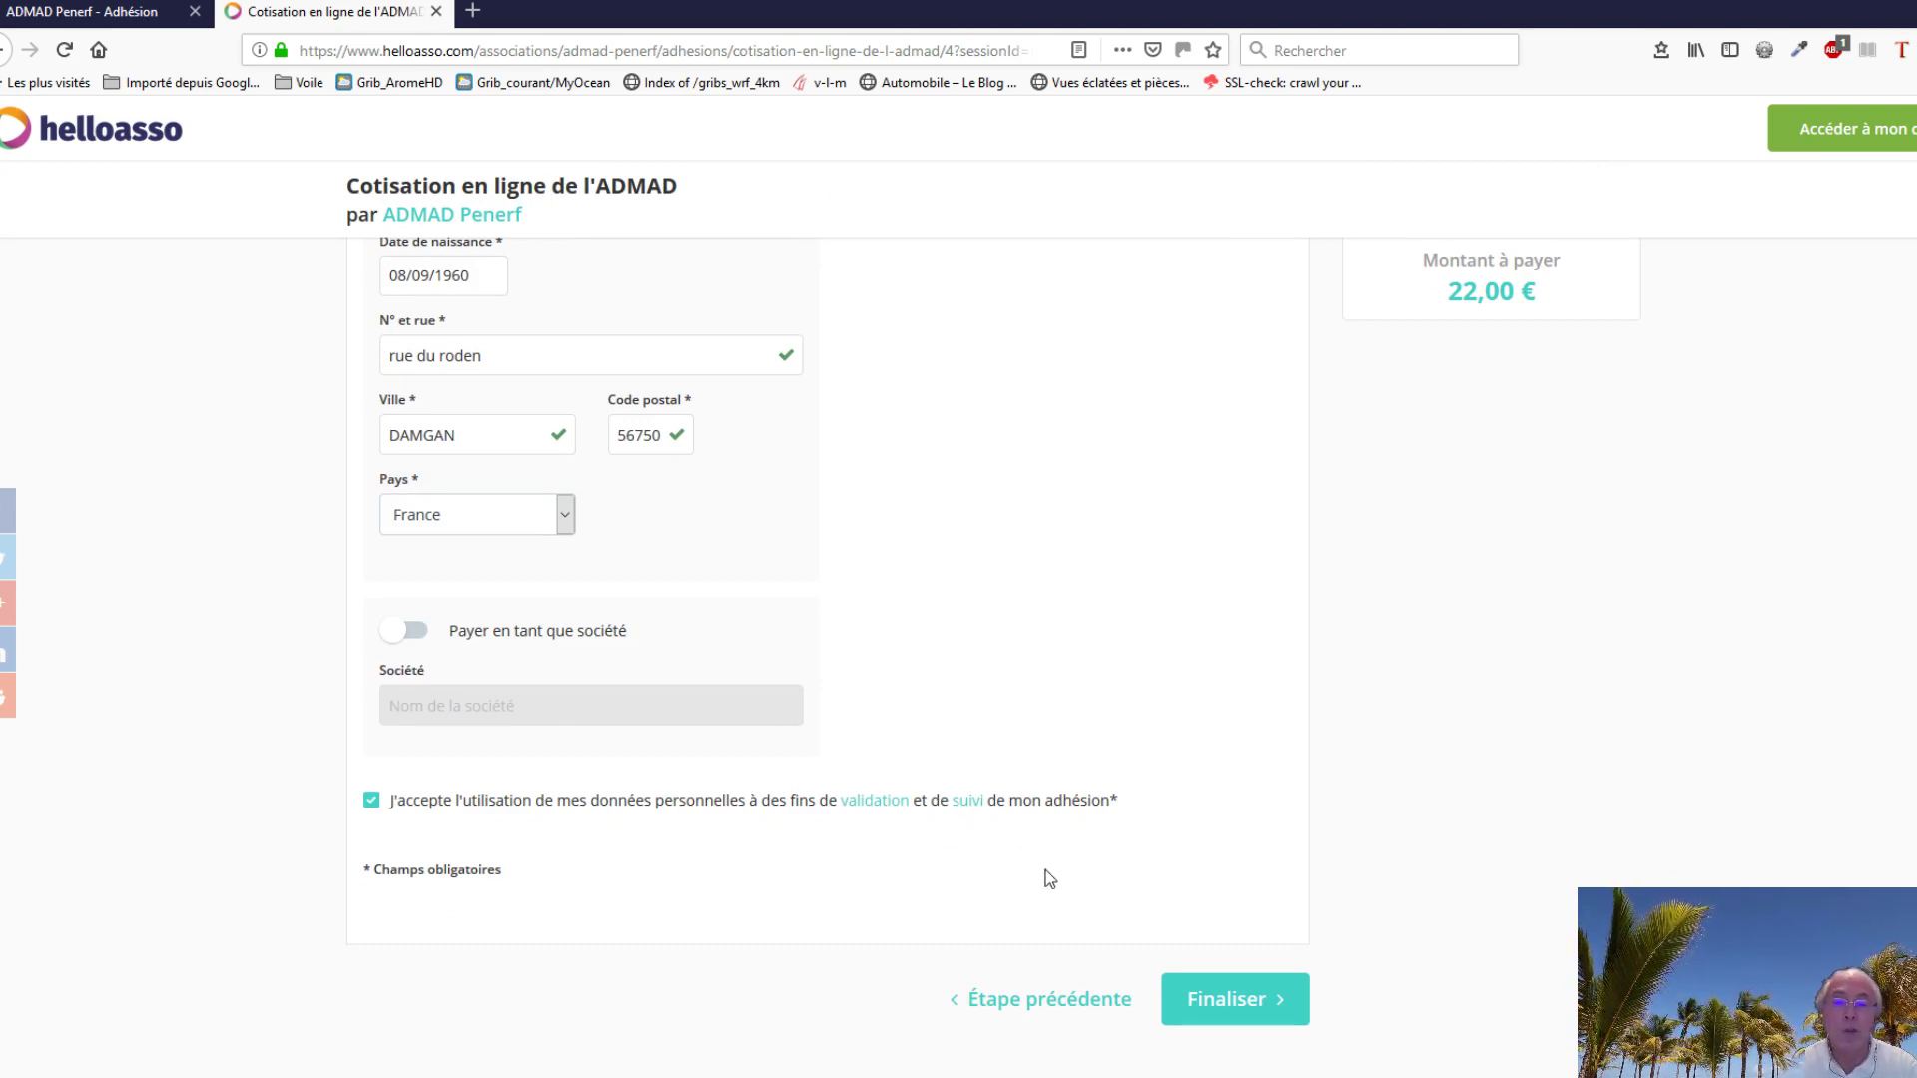
Step: Finalise the order and choose Visa on PayZen to reach the card-entry form
click(1232, 1001)
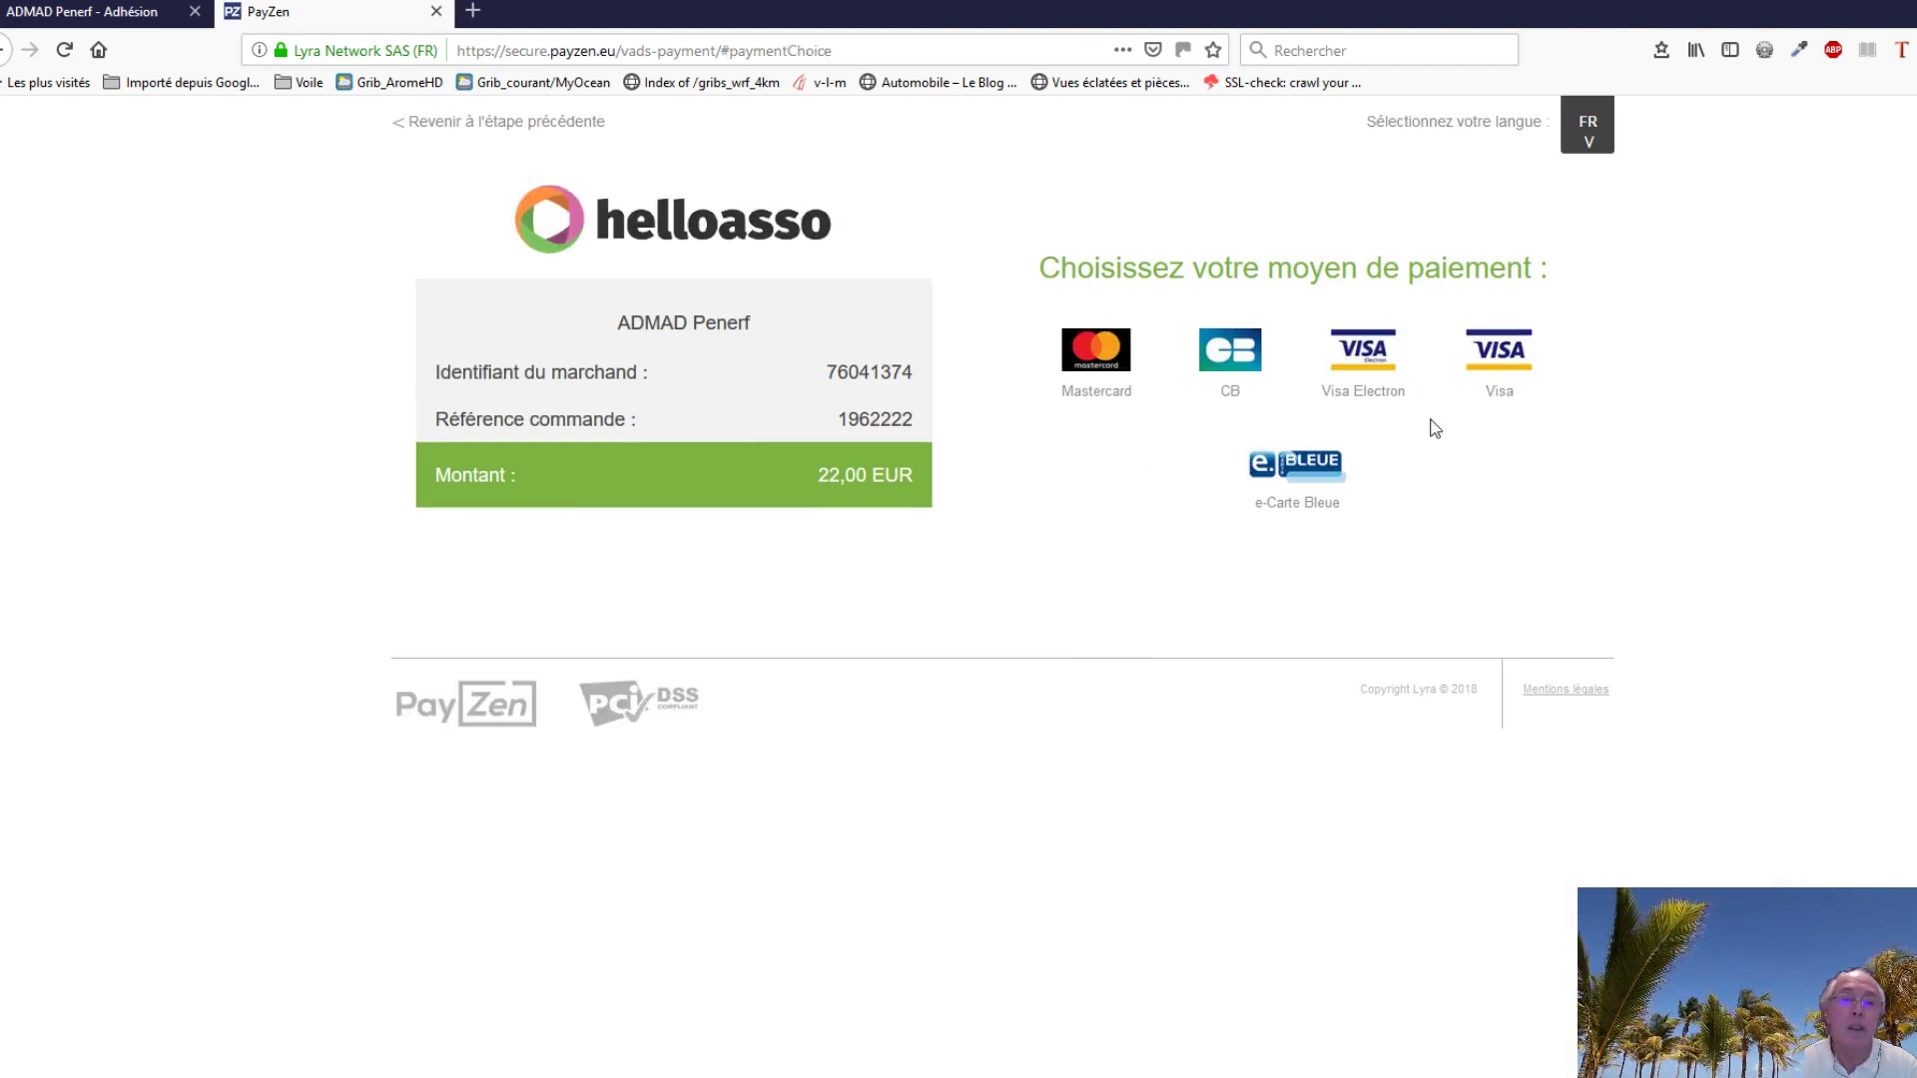
click(1506, 366)
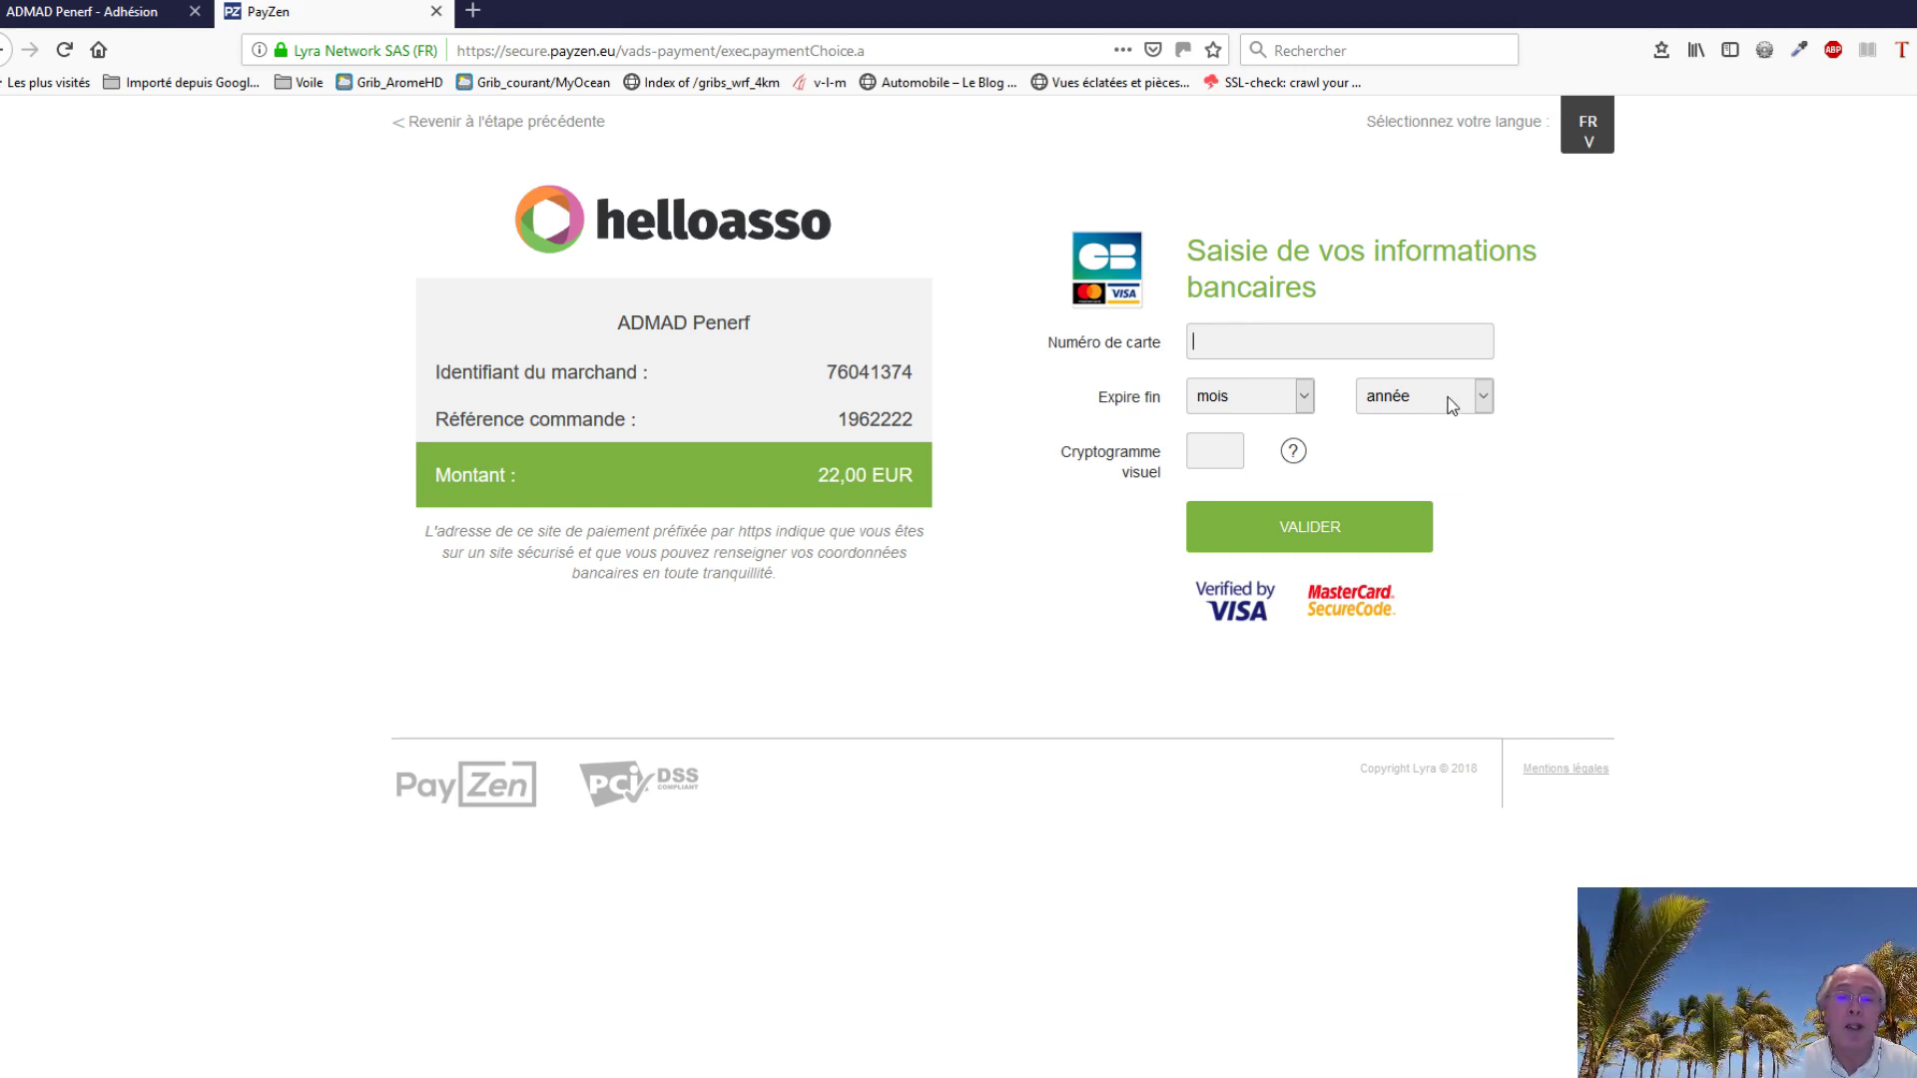
click(1293, 450)
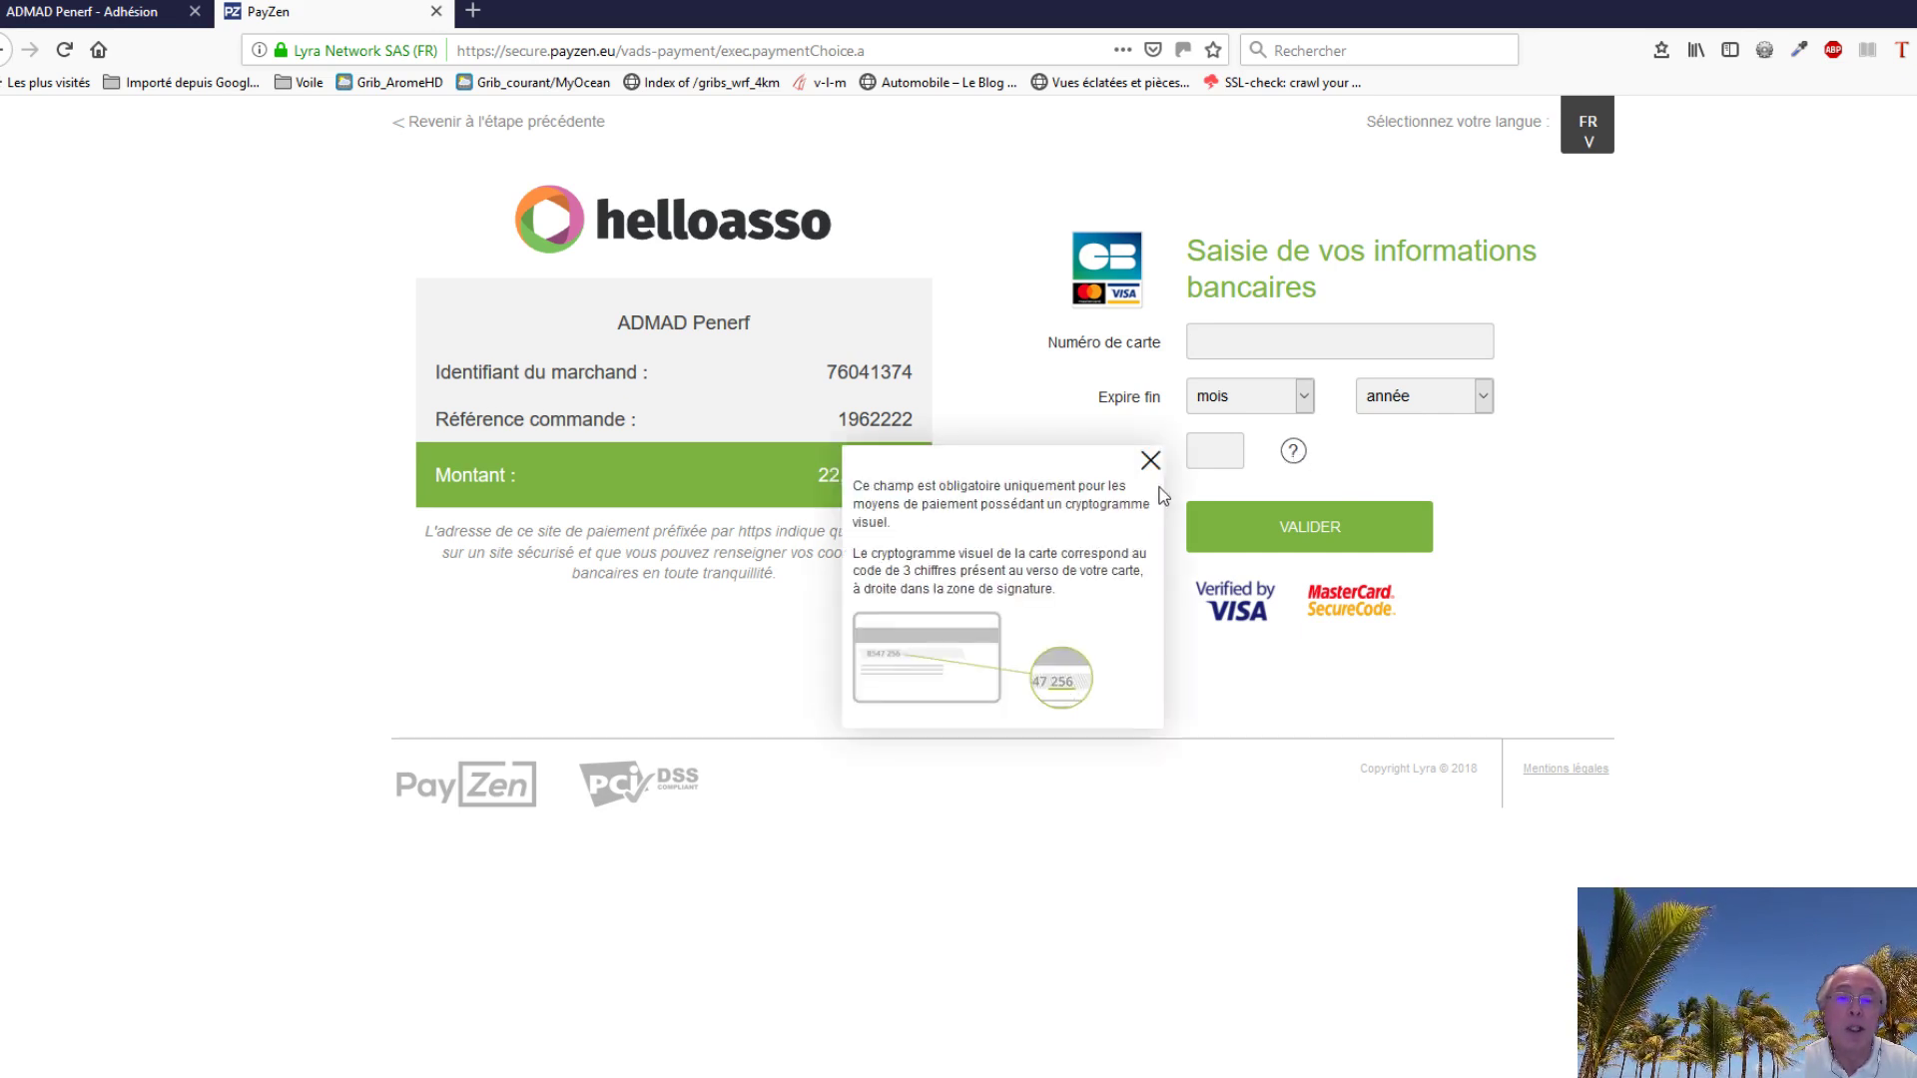
click(1149, 461)
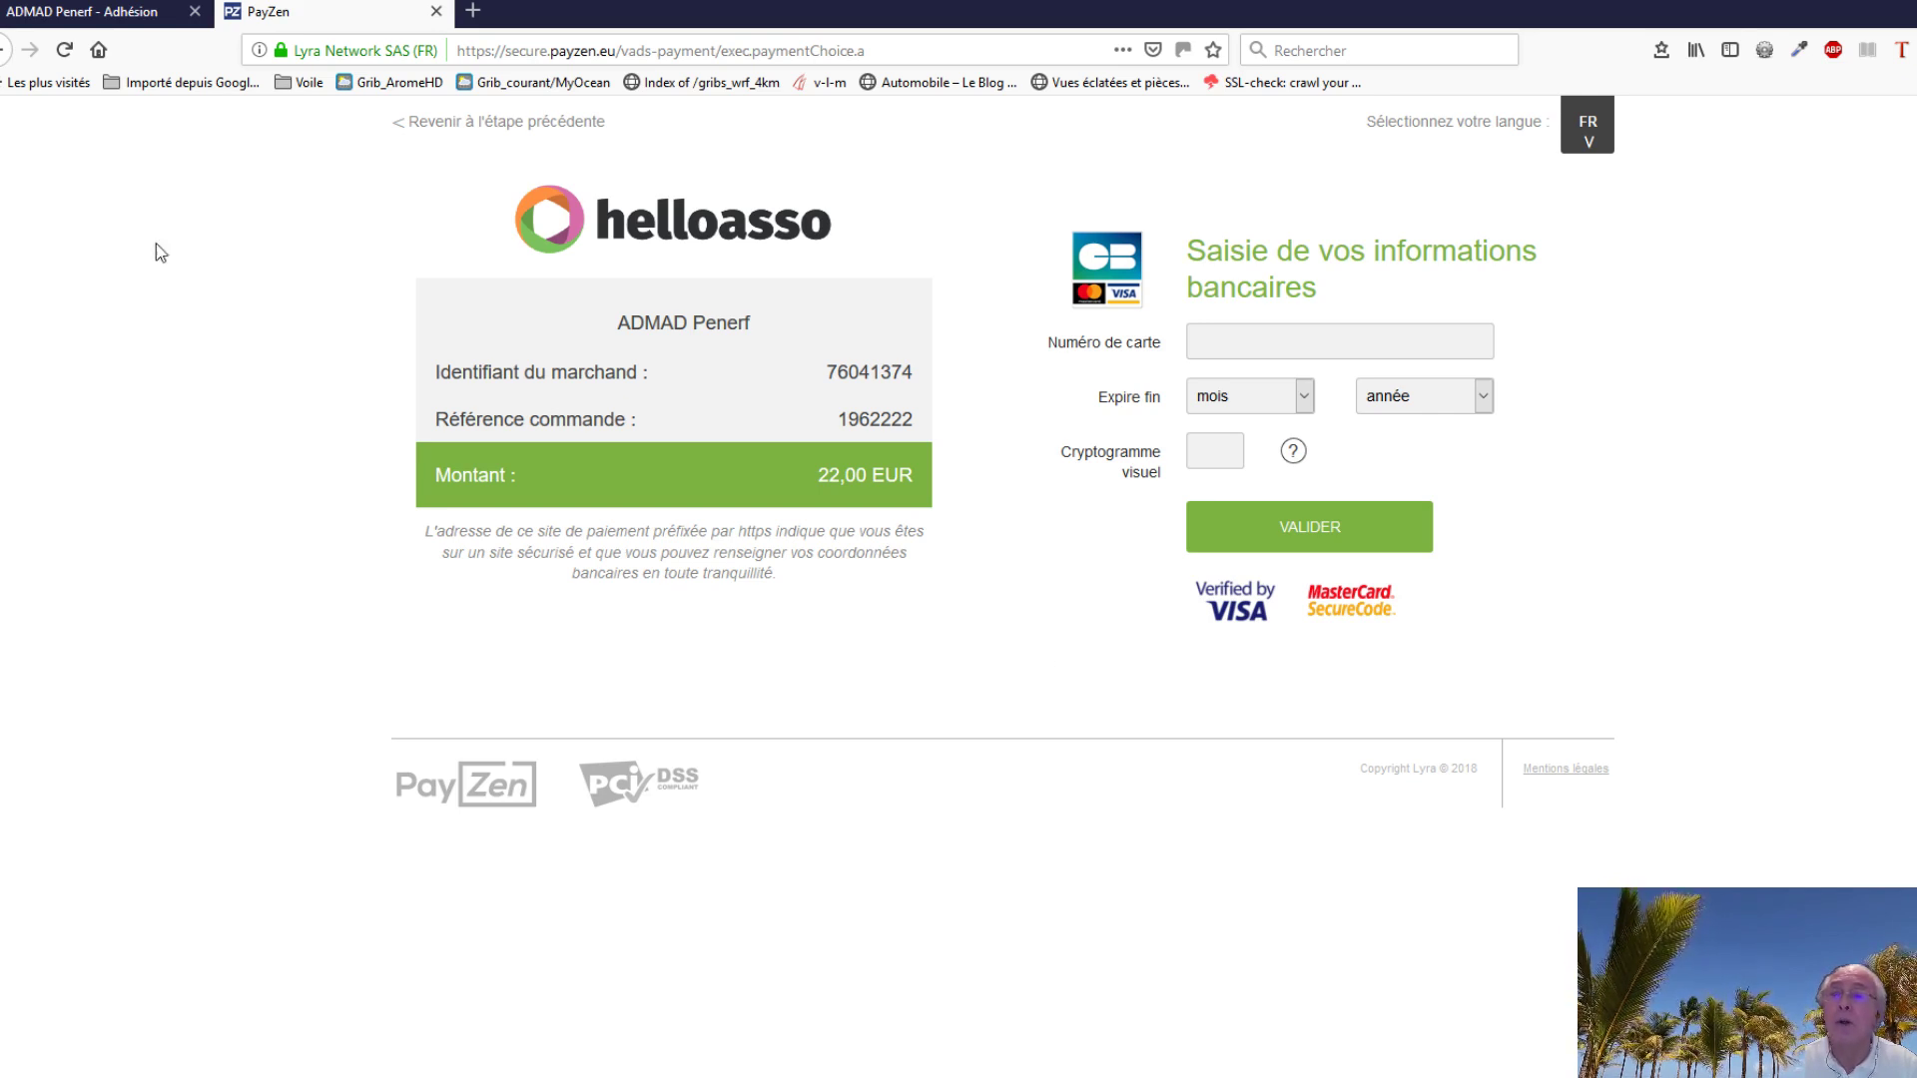
Step: Return to the payment step, select Prélèvement SEPA and finalise to reach the debit authorisation
click(547, 131)
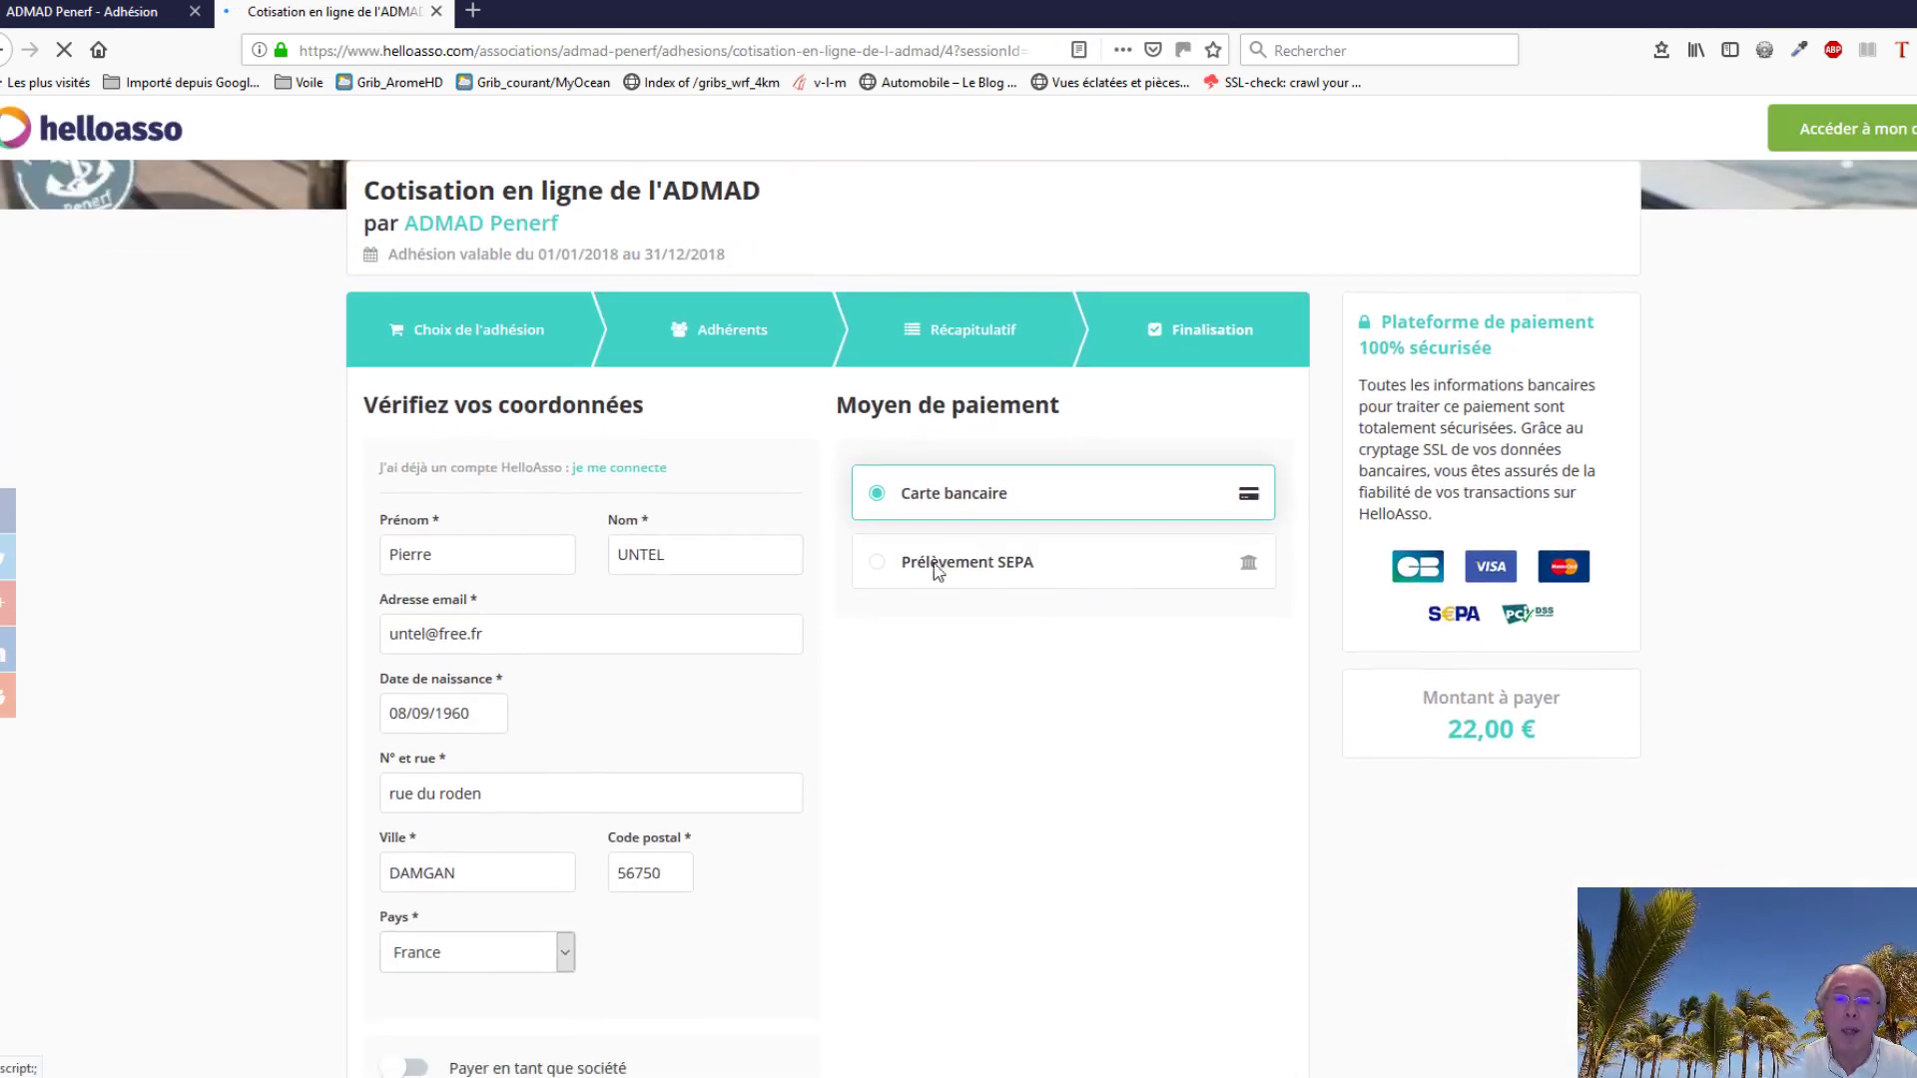
click(881, 567)
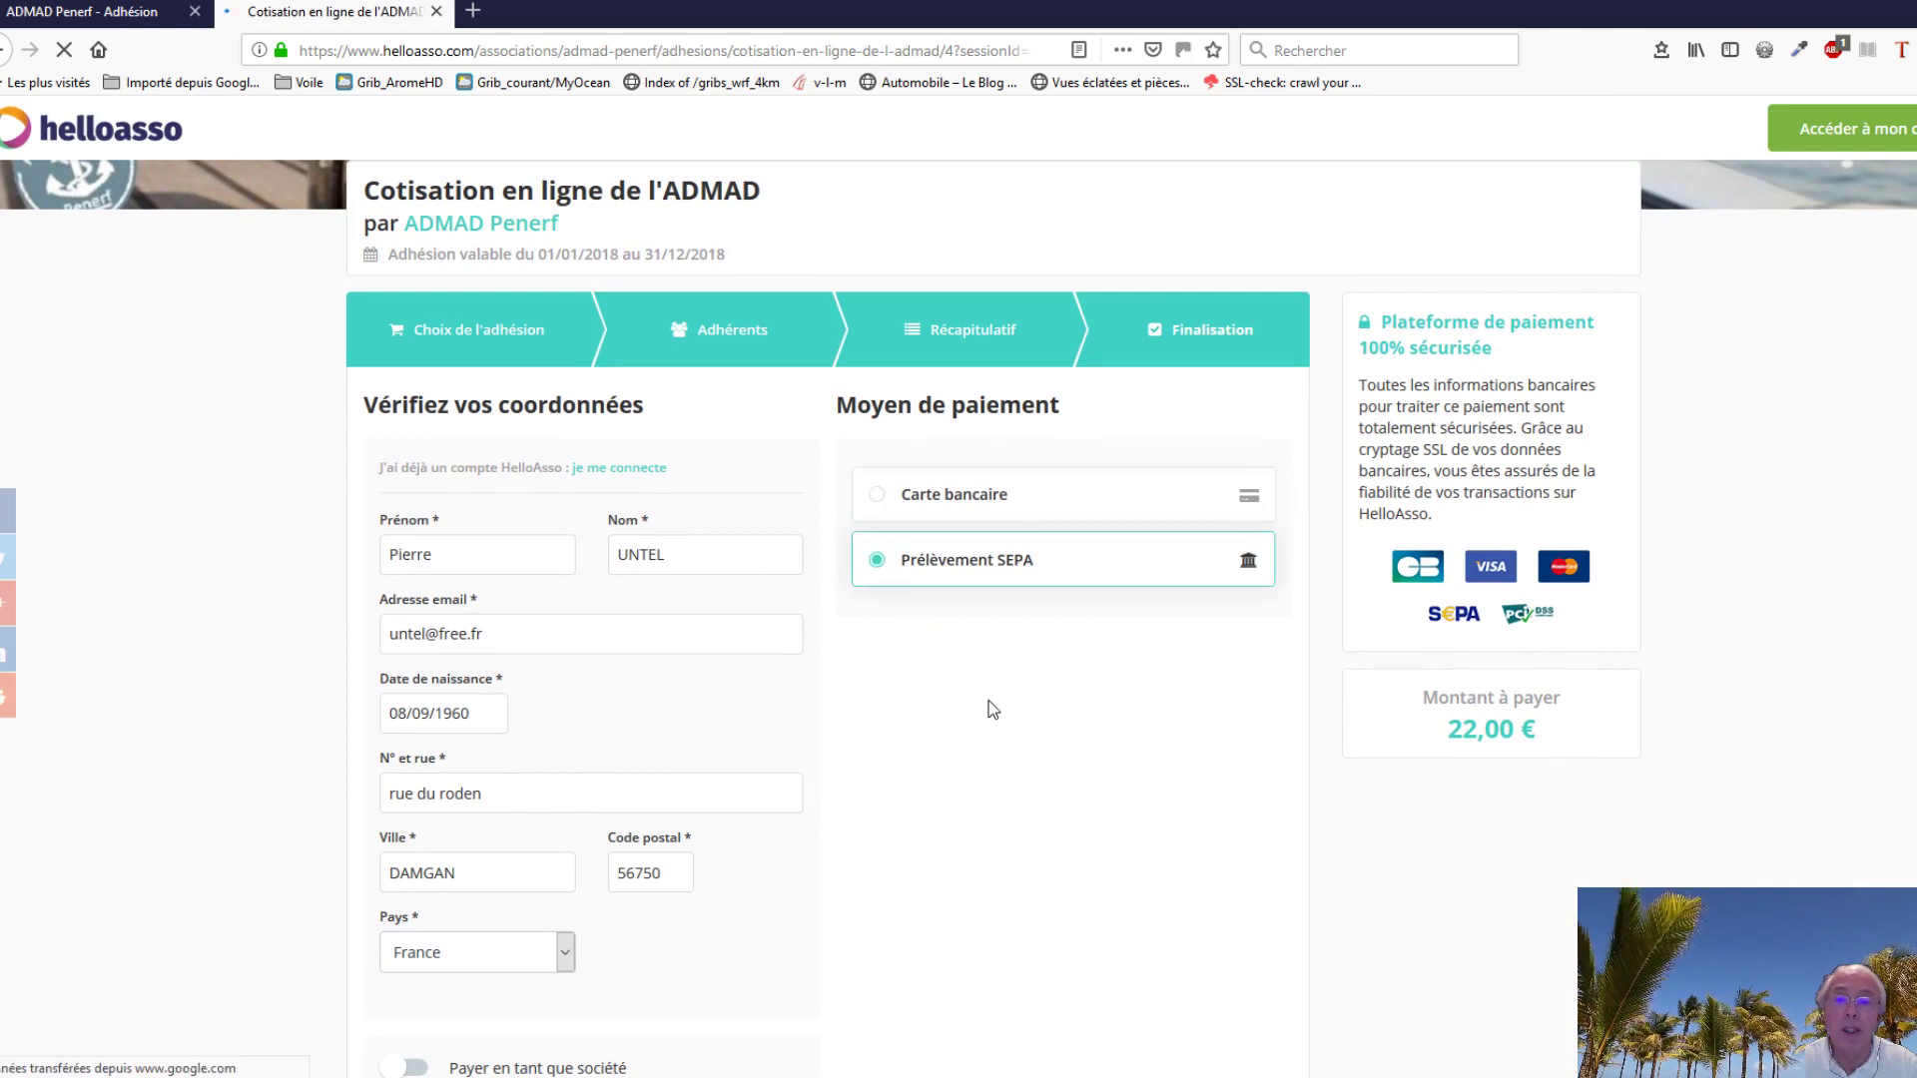
scroll(993, 704, down, 1)
scroll(1028, 659, down, 5)
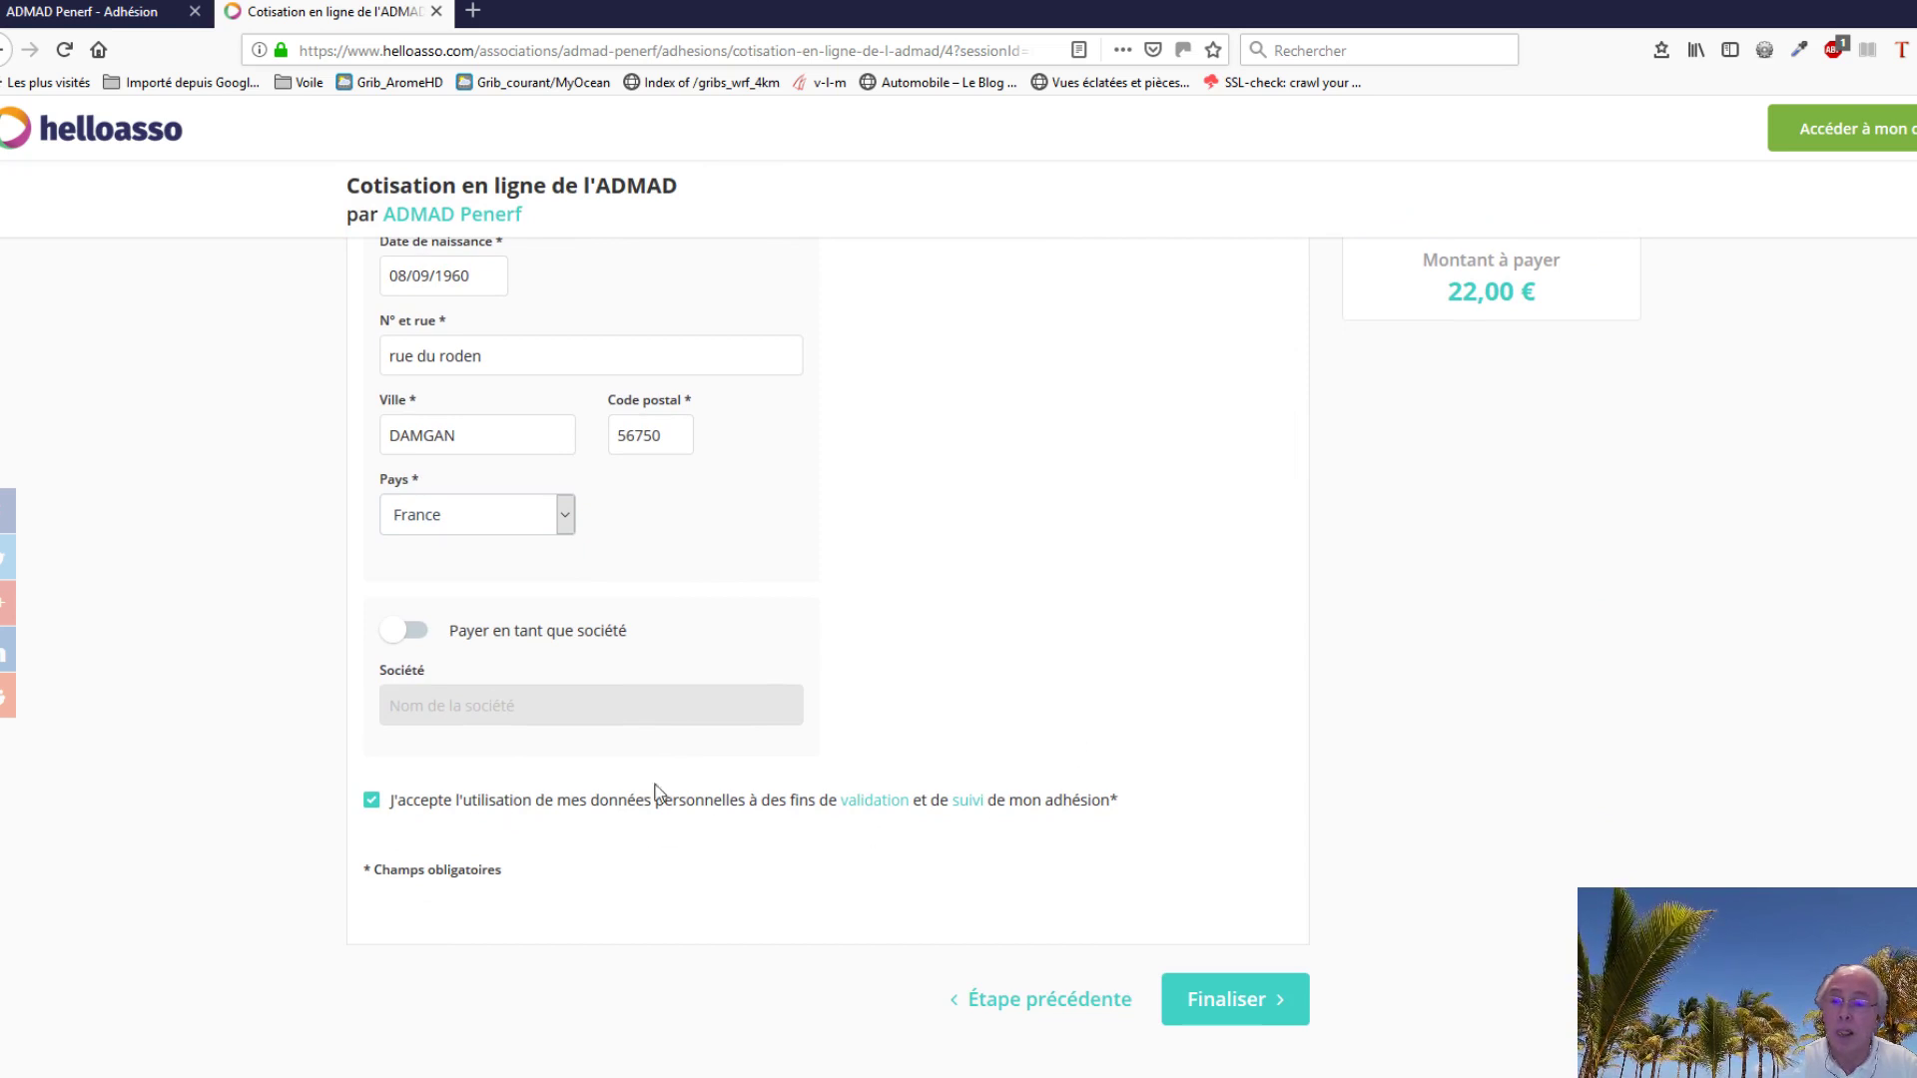
click(1224, 1003)
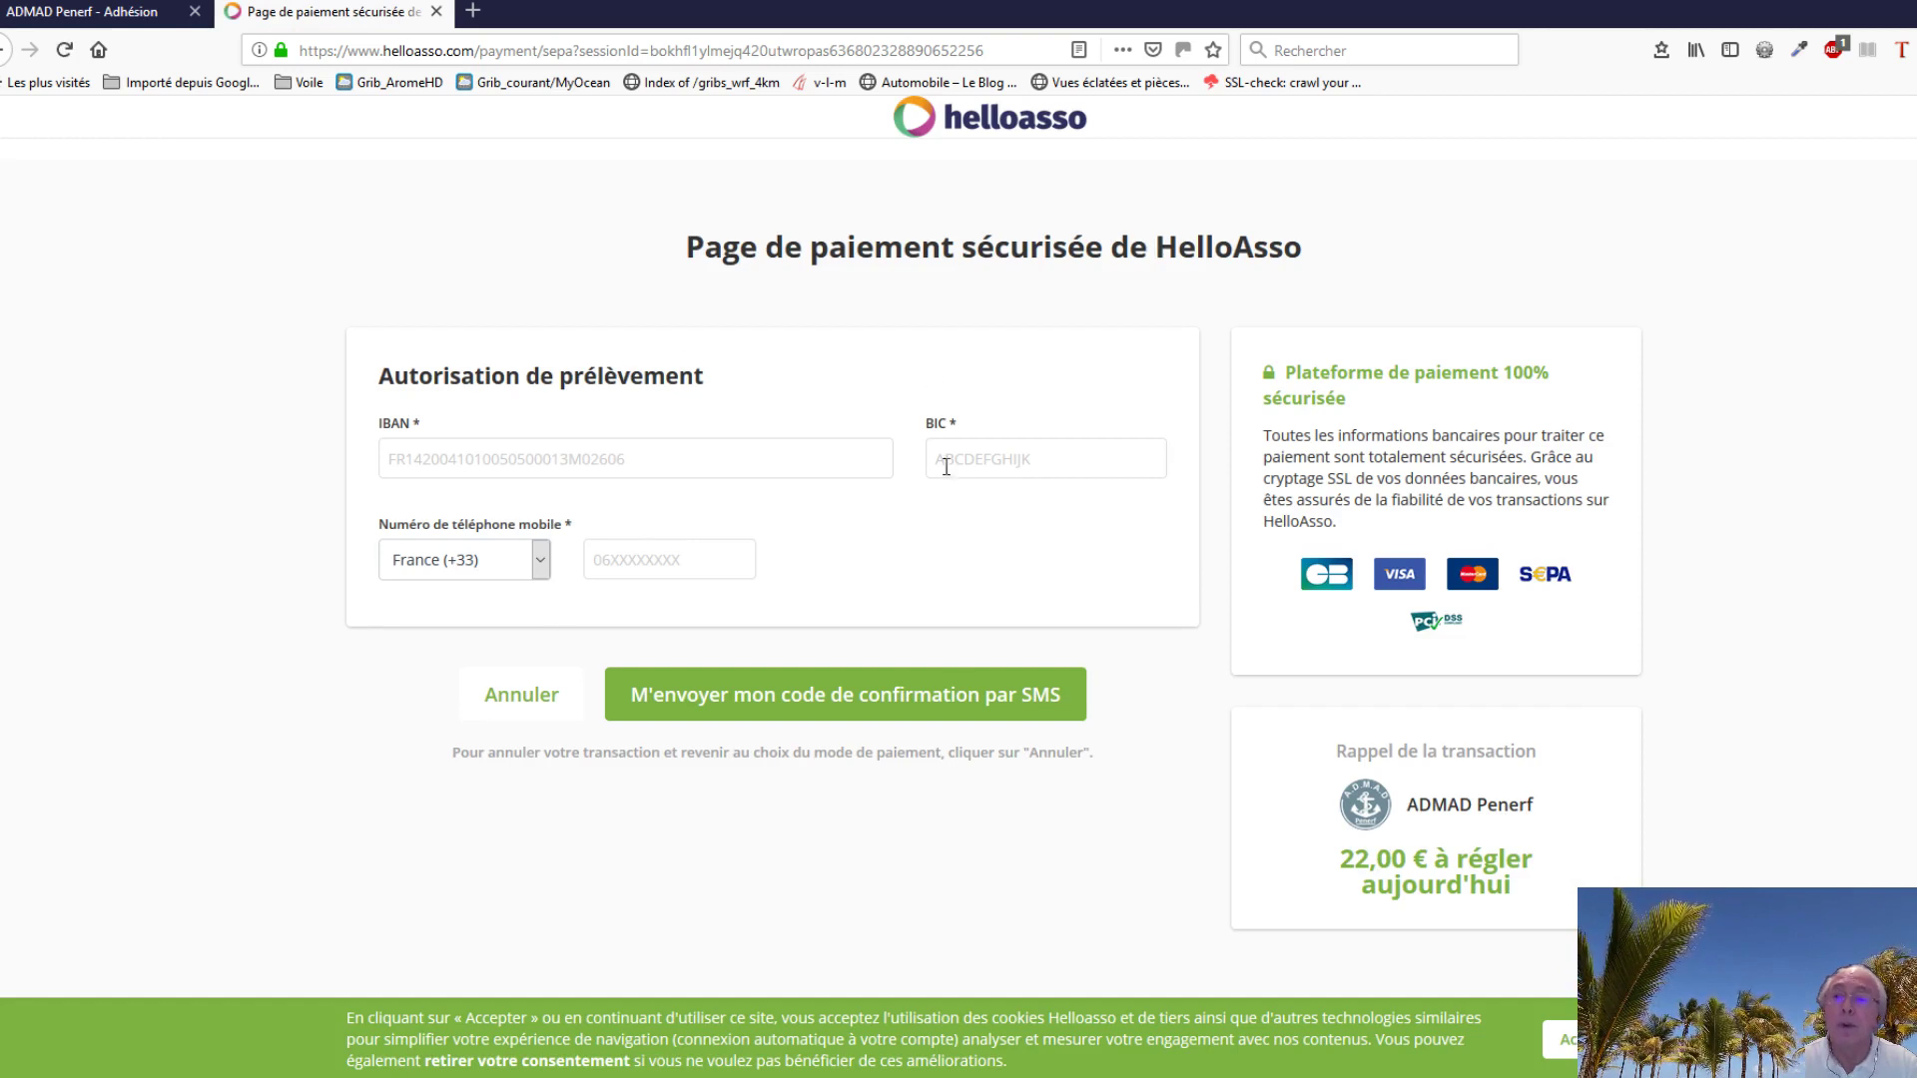
Step: Accept the cookie banner and go through the empty IBAN, BIC and mobile number fields
click(1582, 1039)
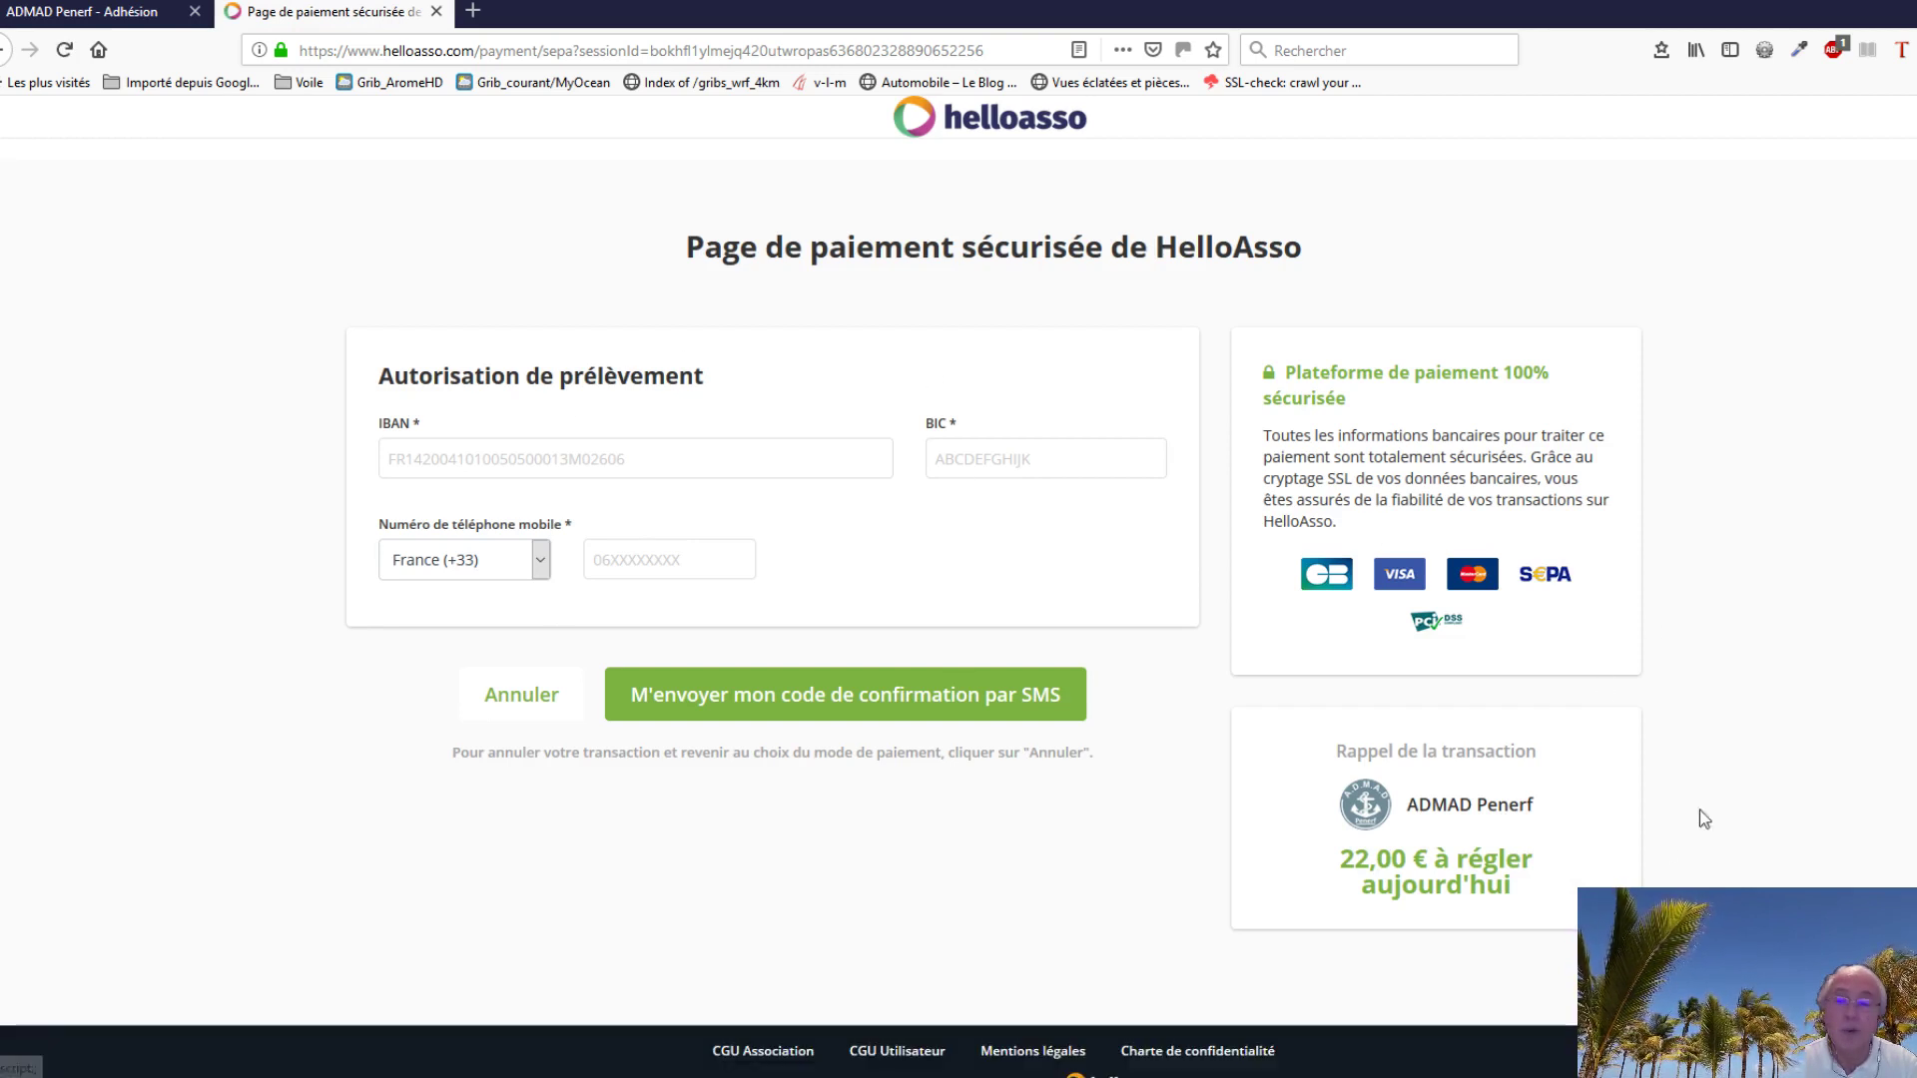
click(438, 458)
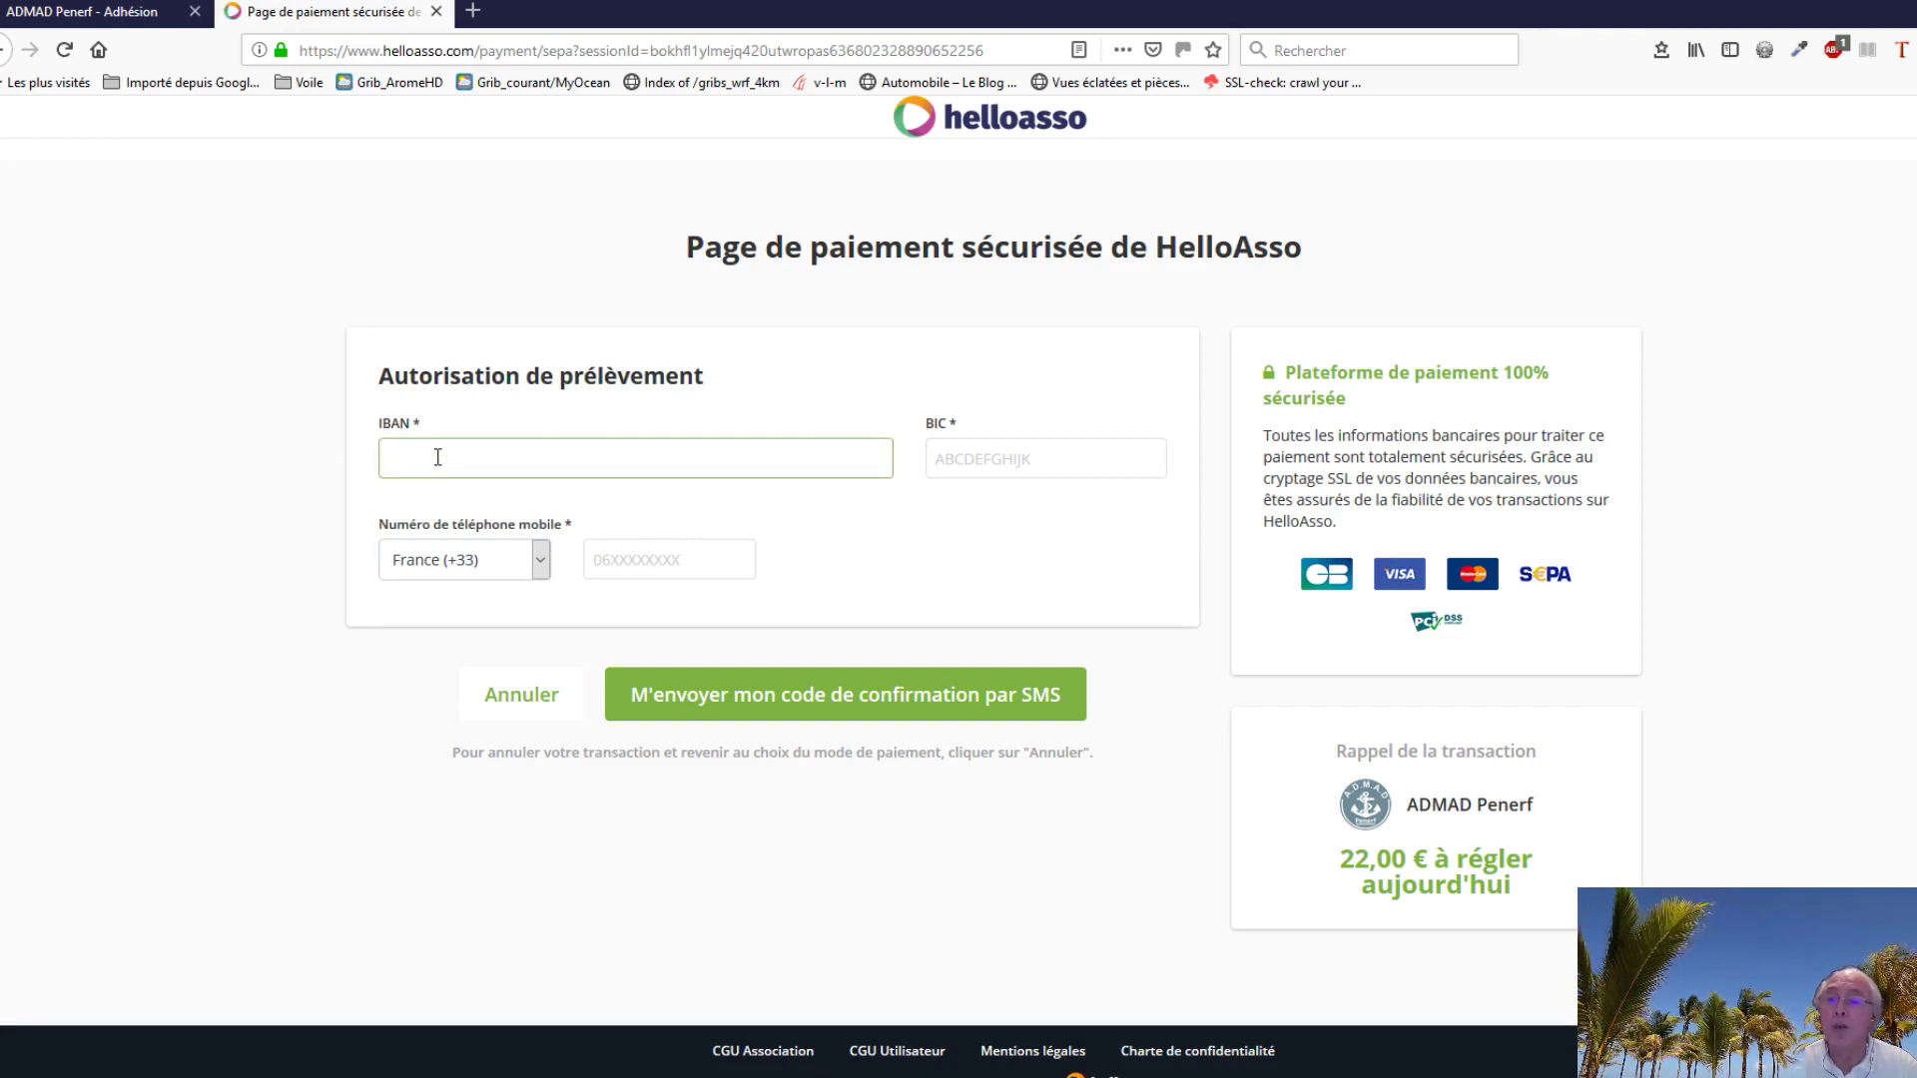
click(989, 466)
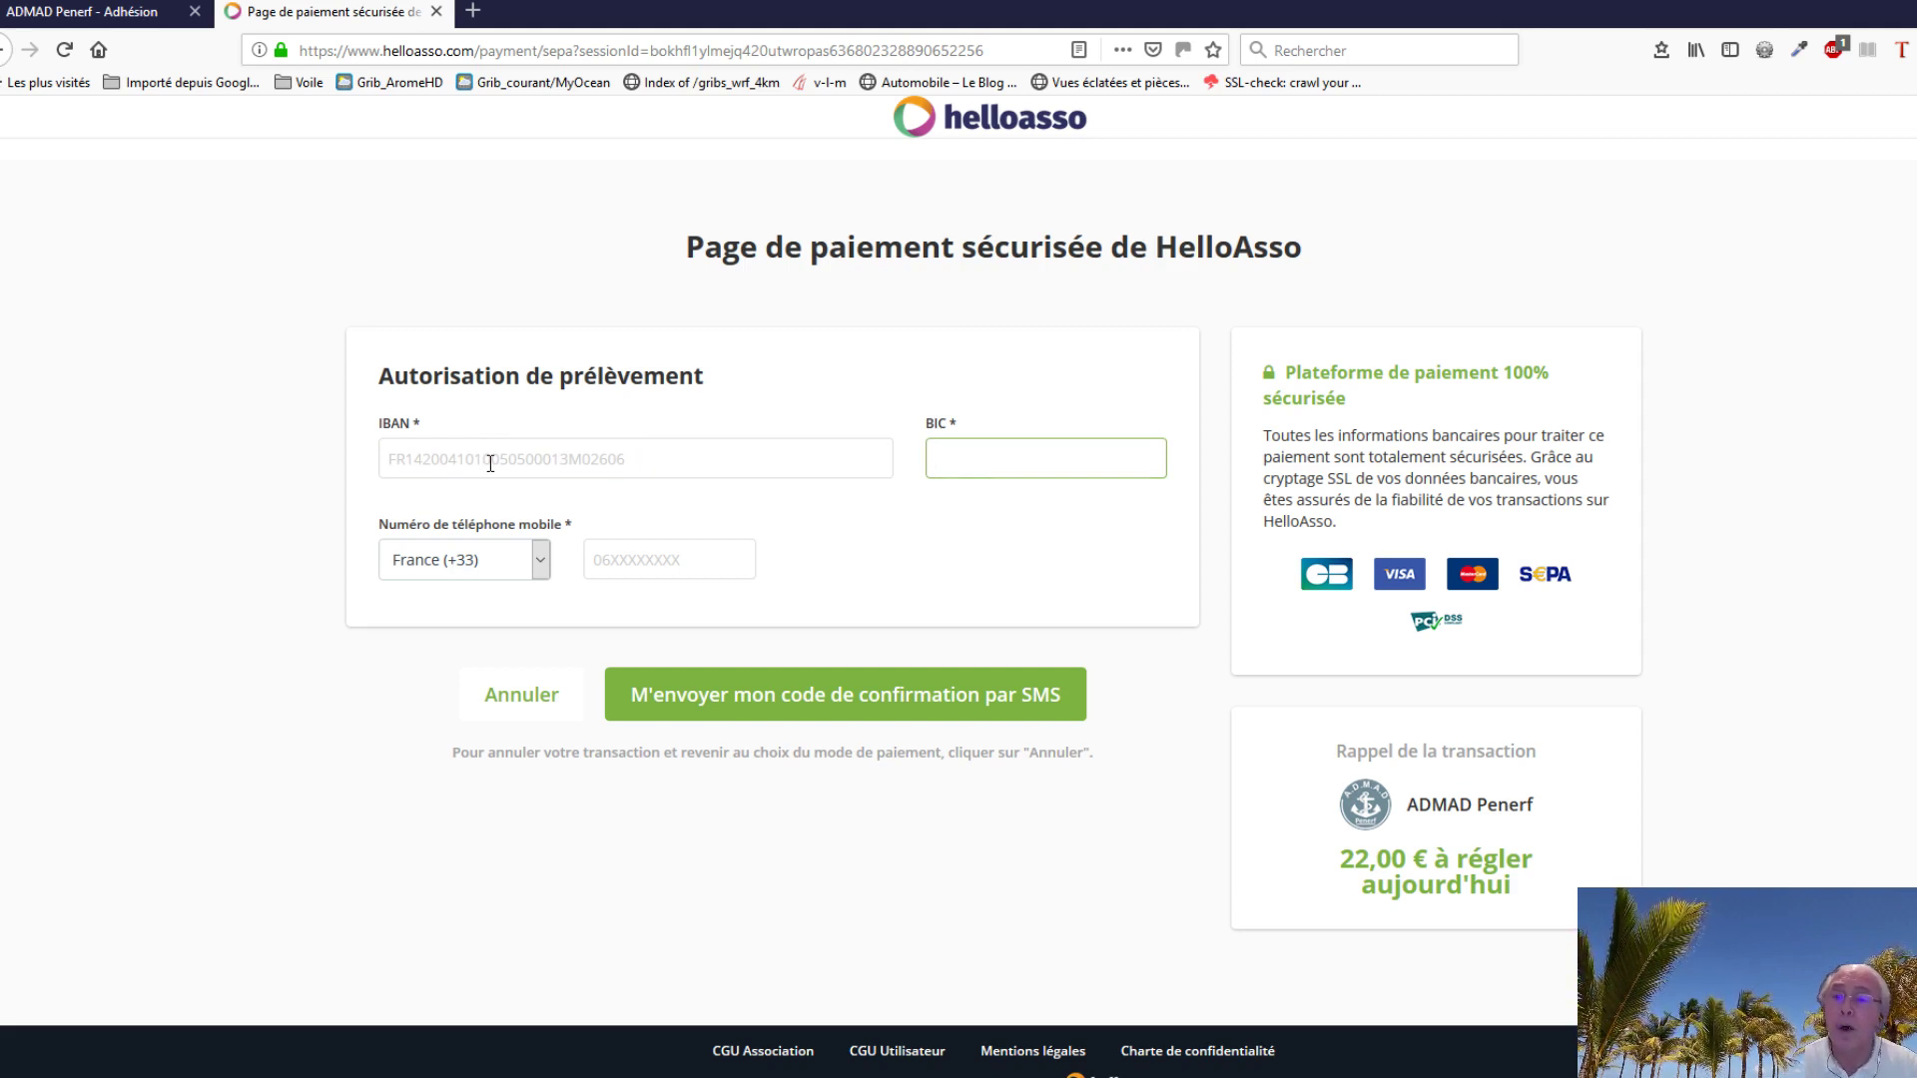
click(619, 565)
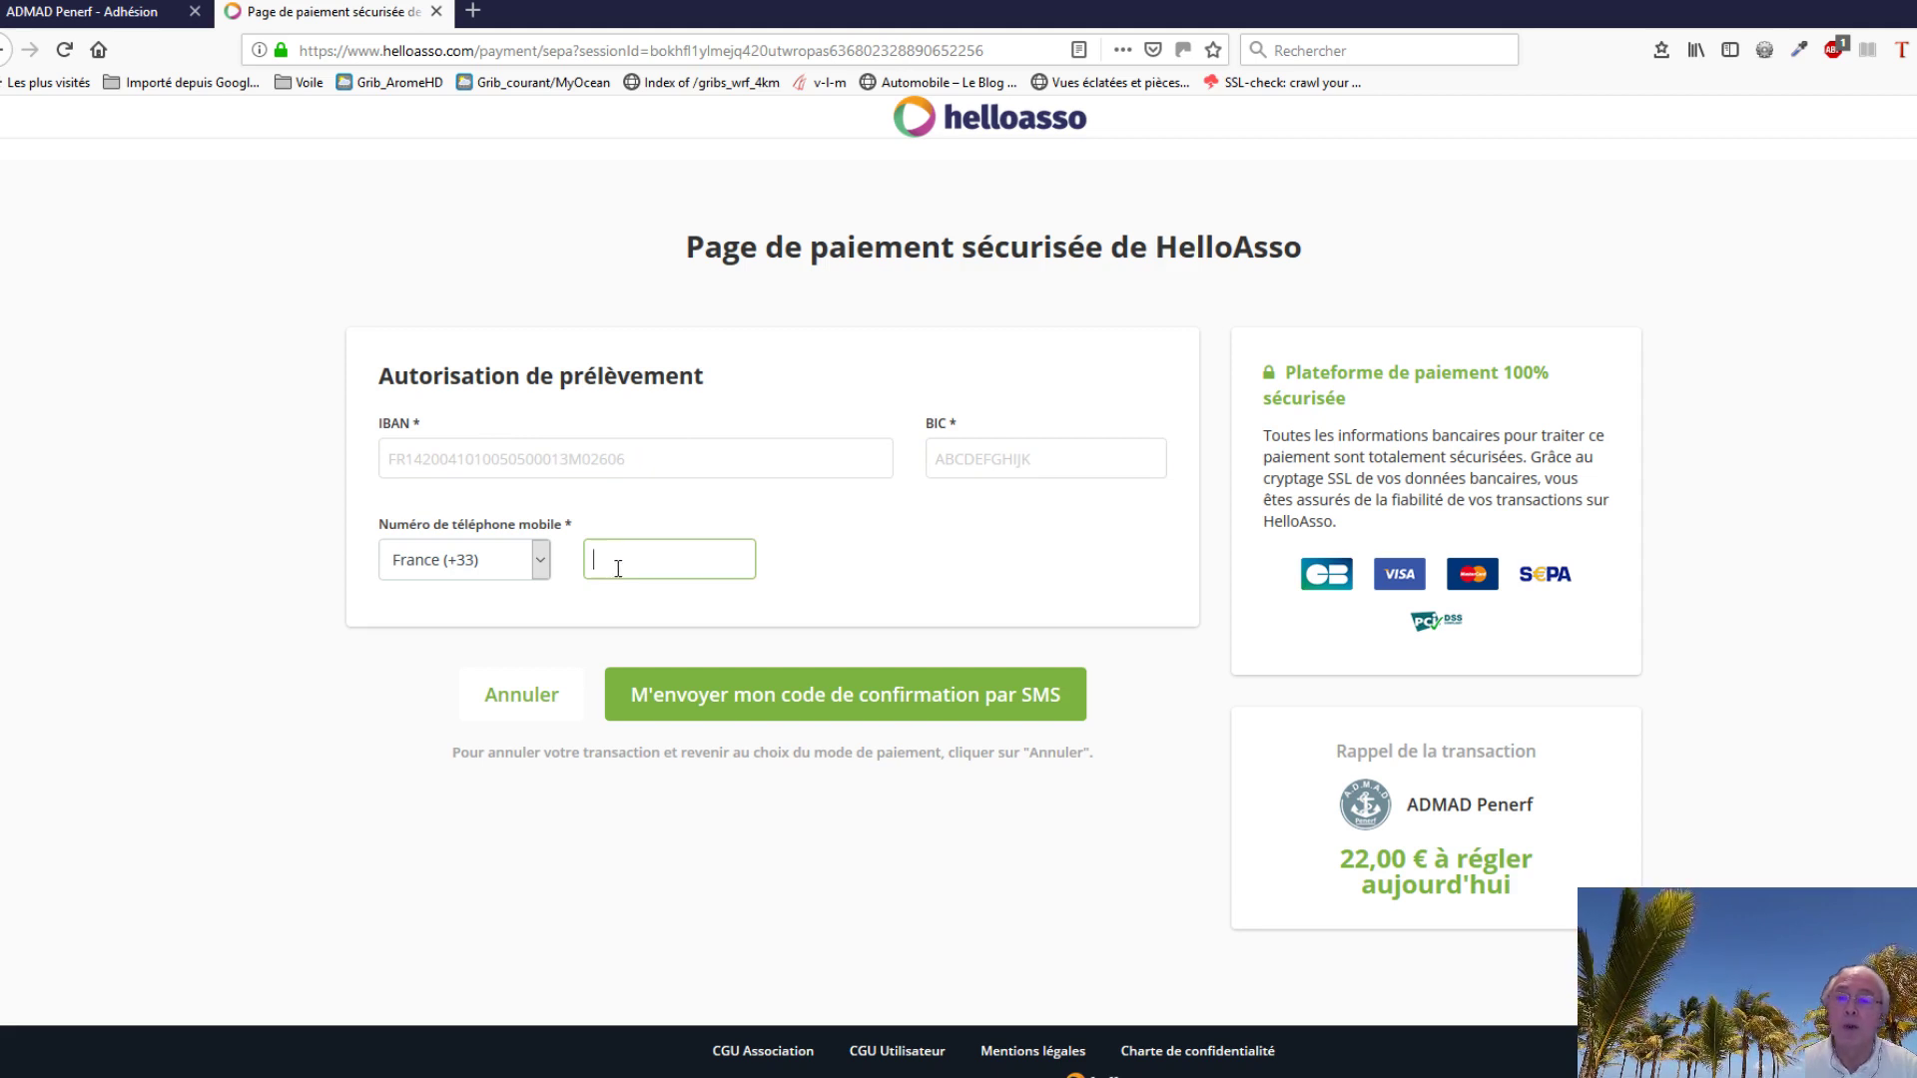